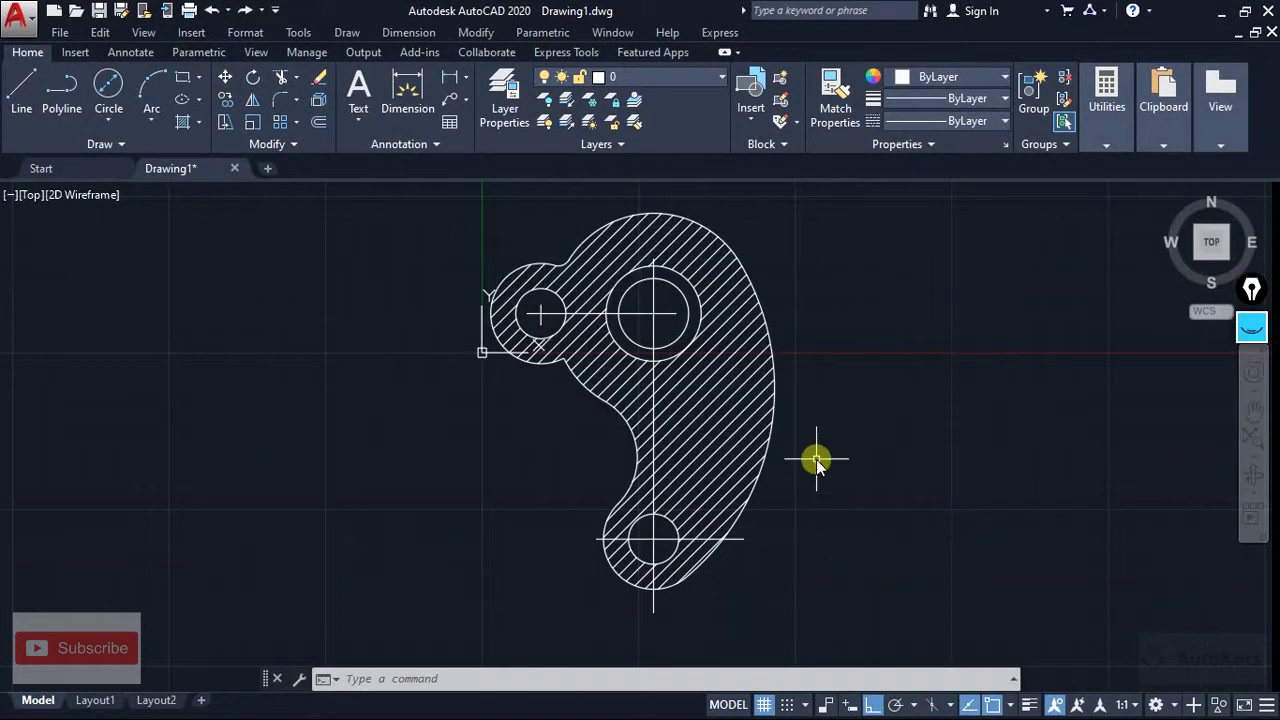
Create a new layer named Centerline
{"action": "middle_click_drag", "start_coordinate": [816, 459], "coordinate": [780, 500]}
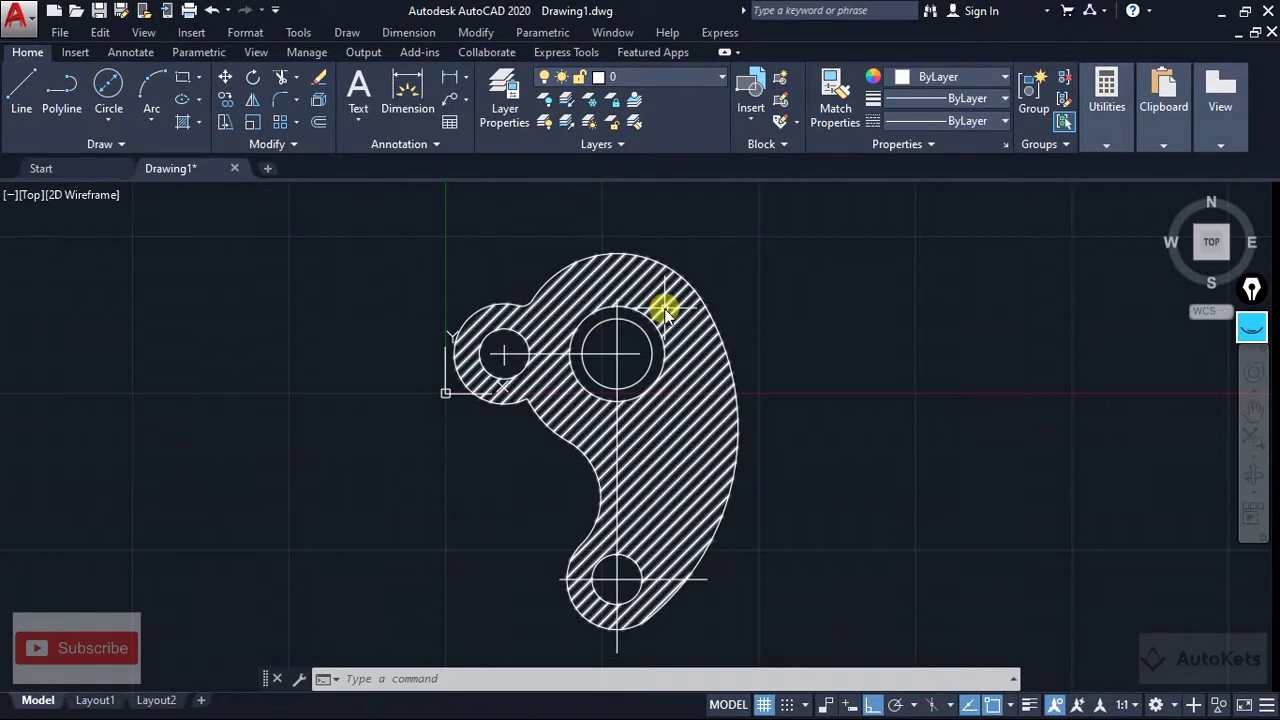
{"action": "middle_click_drag", "start_coordinate": [730, 437], "coordinate": [752, 417]}
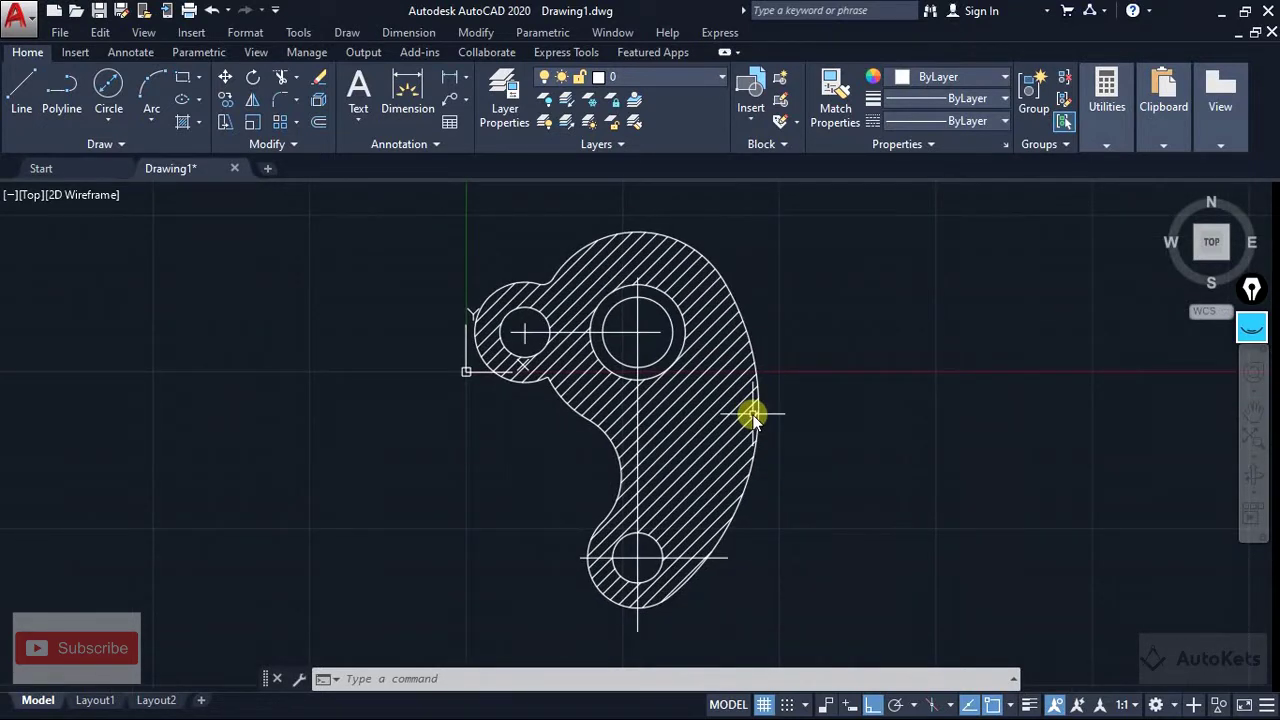
{"action": "left_click", "coordinate": [495, 115]}
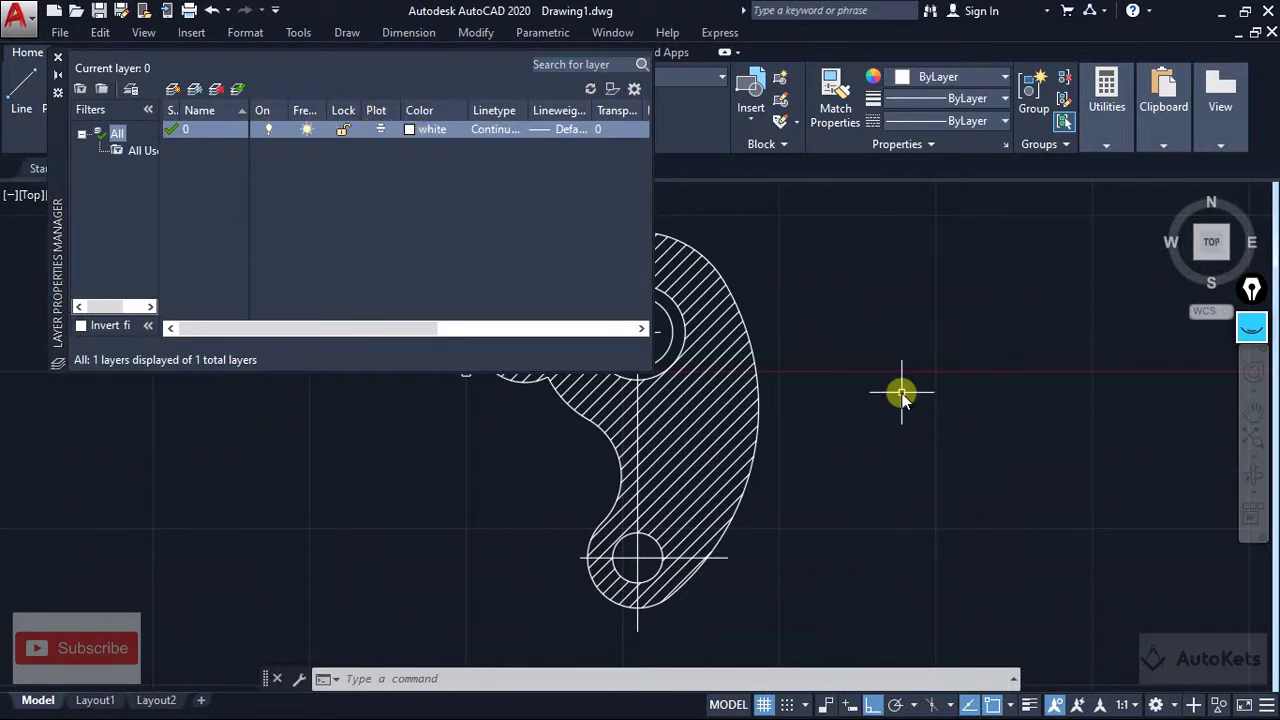
{"action": "middle_click_drag", "start_coordinate": [837, 373], "coordinate": [909, 398]}
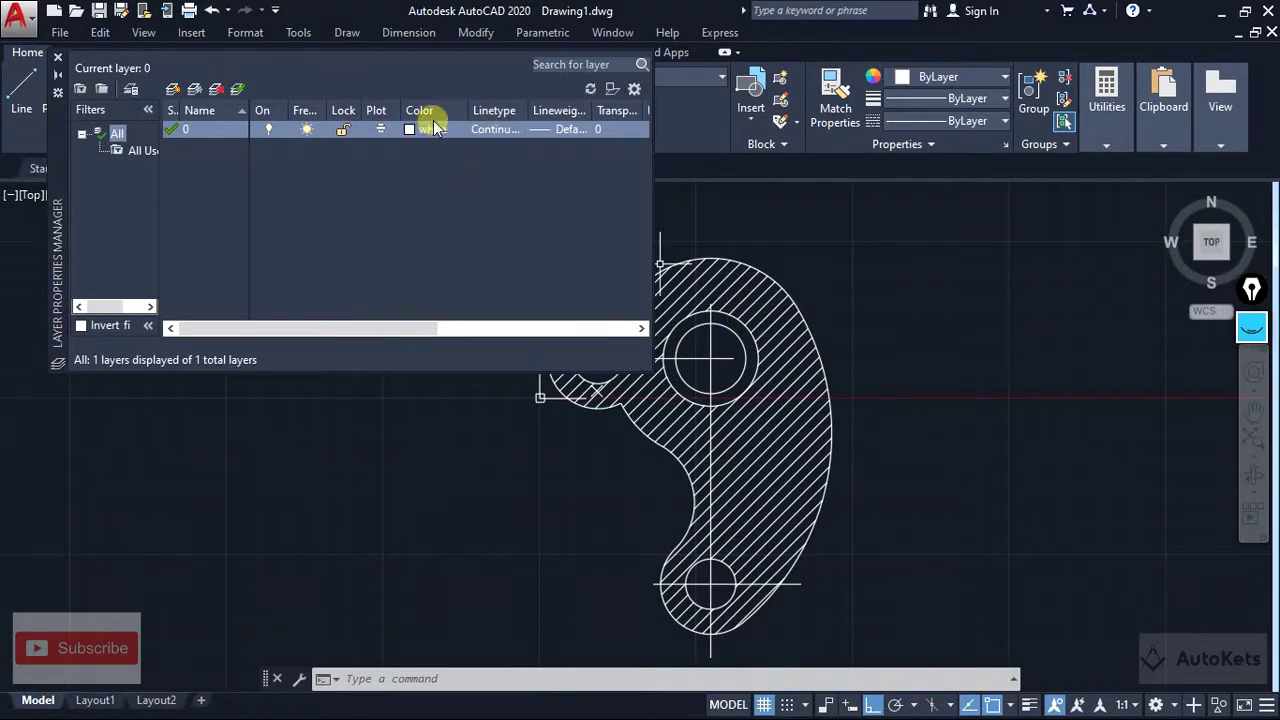
{"action": "left_click", "coordinate": [172, 92]}
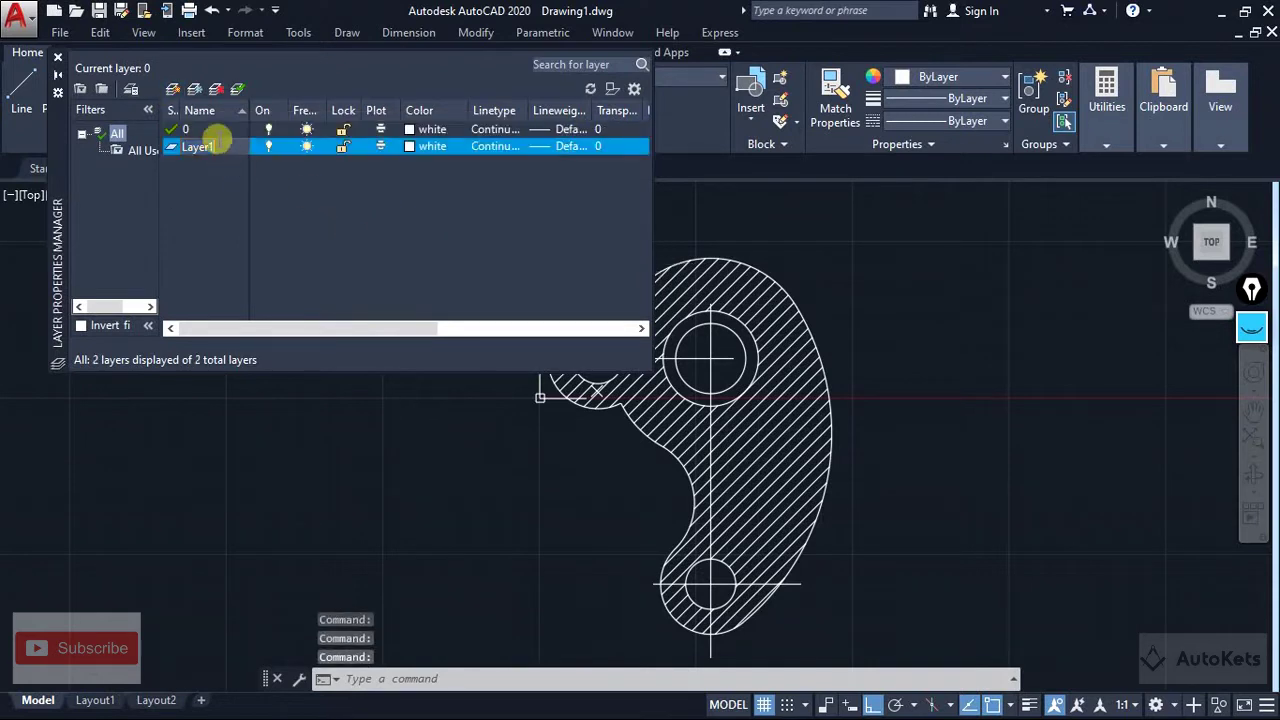
{"action": "type", "text": "Ce"}
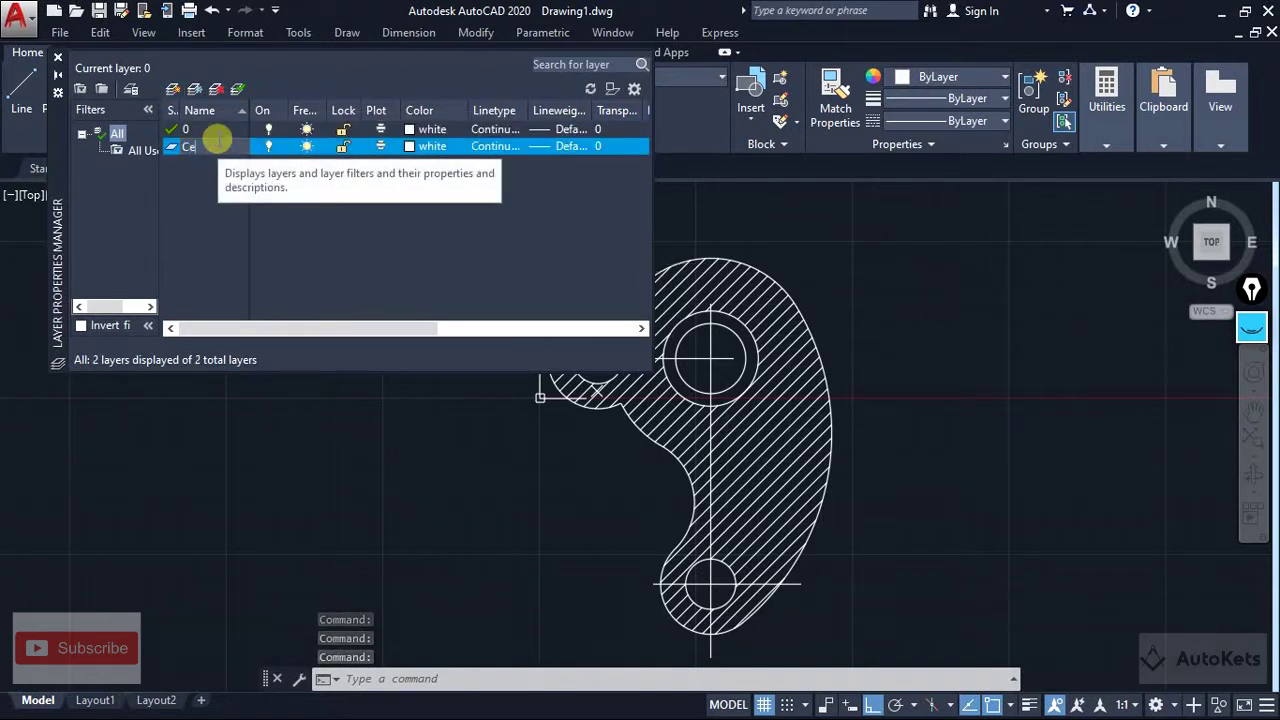
{"action": "type", "text": "nterl"}
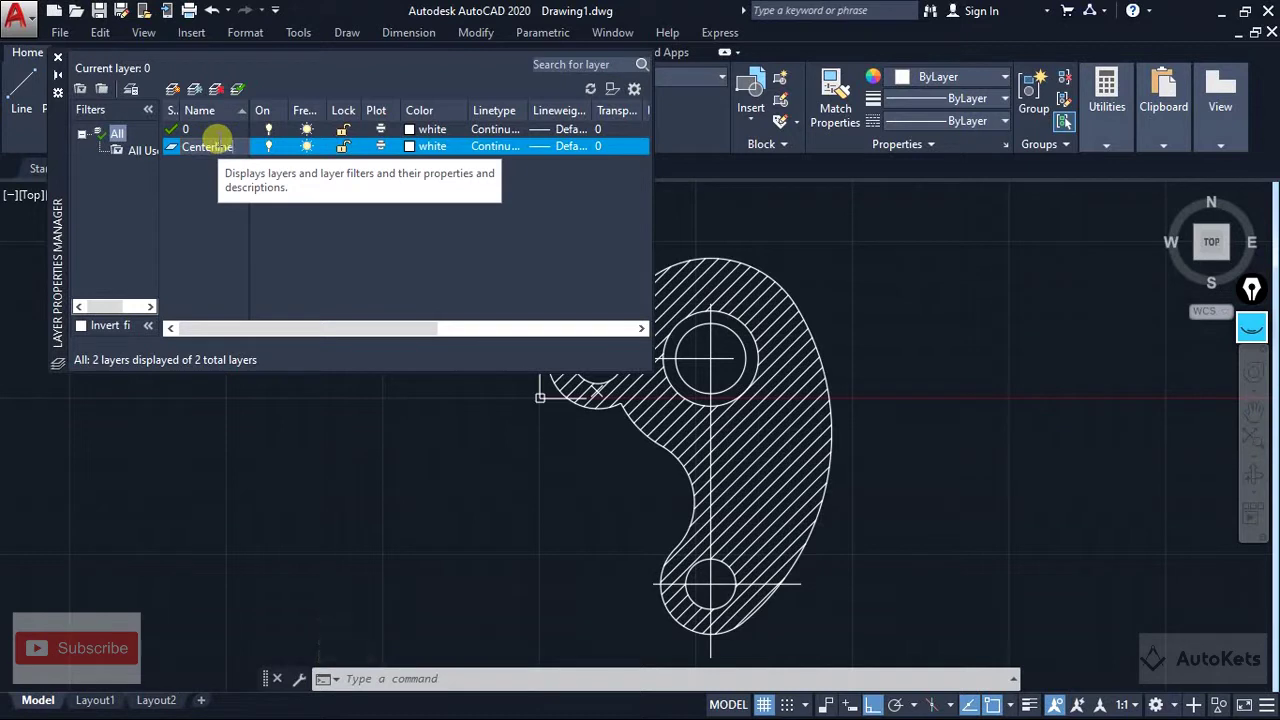
{"action": "type", "text": "ine"}
{"action": "key", "text": "Return"}
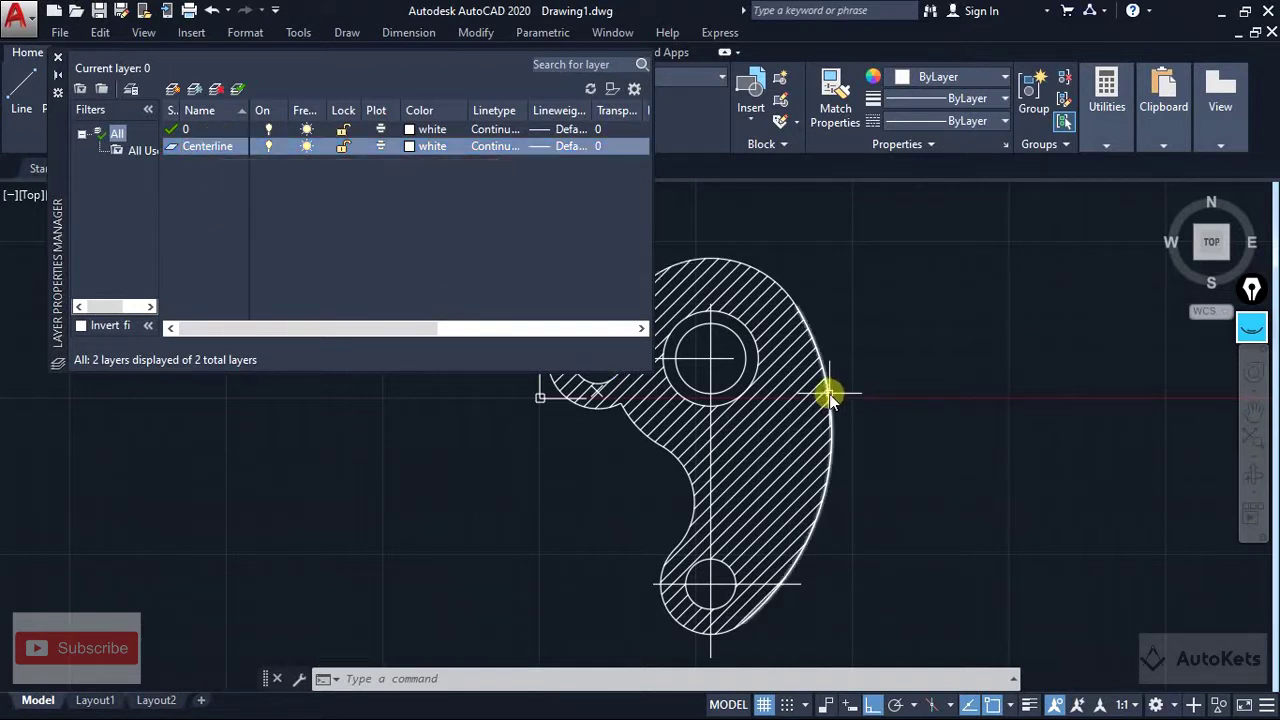
Set the Centerline layer's color to index color 20
{"action": "left_click", "coordinate": [407, 149]}
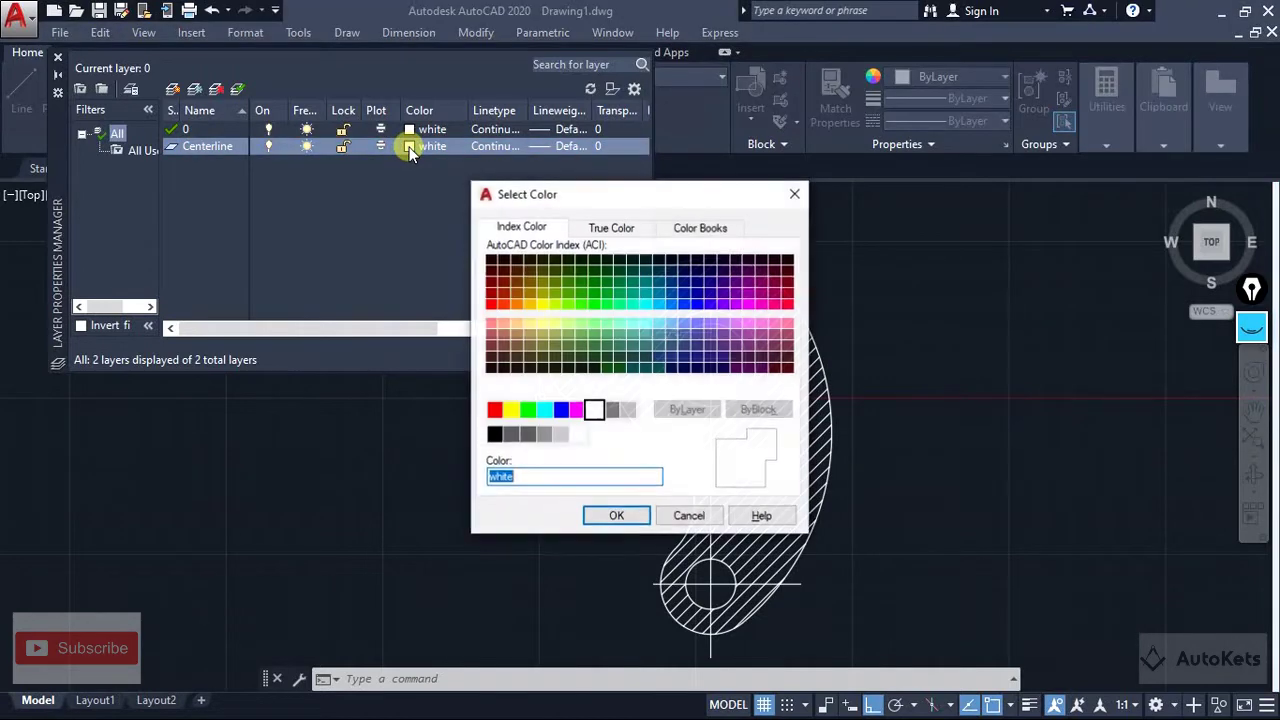
{"action": "left_click", "coordinate": [503, 306]}
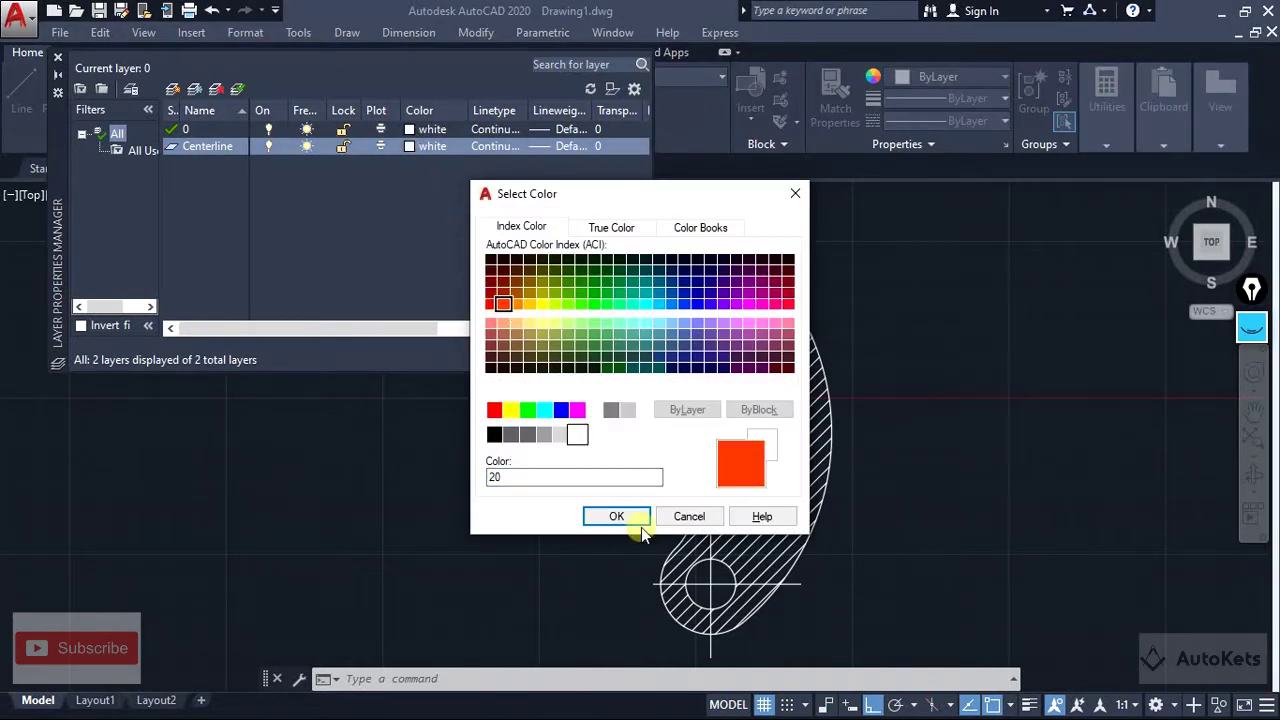
{"action": "left_click", "coordinate": [616, 516]}
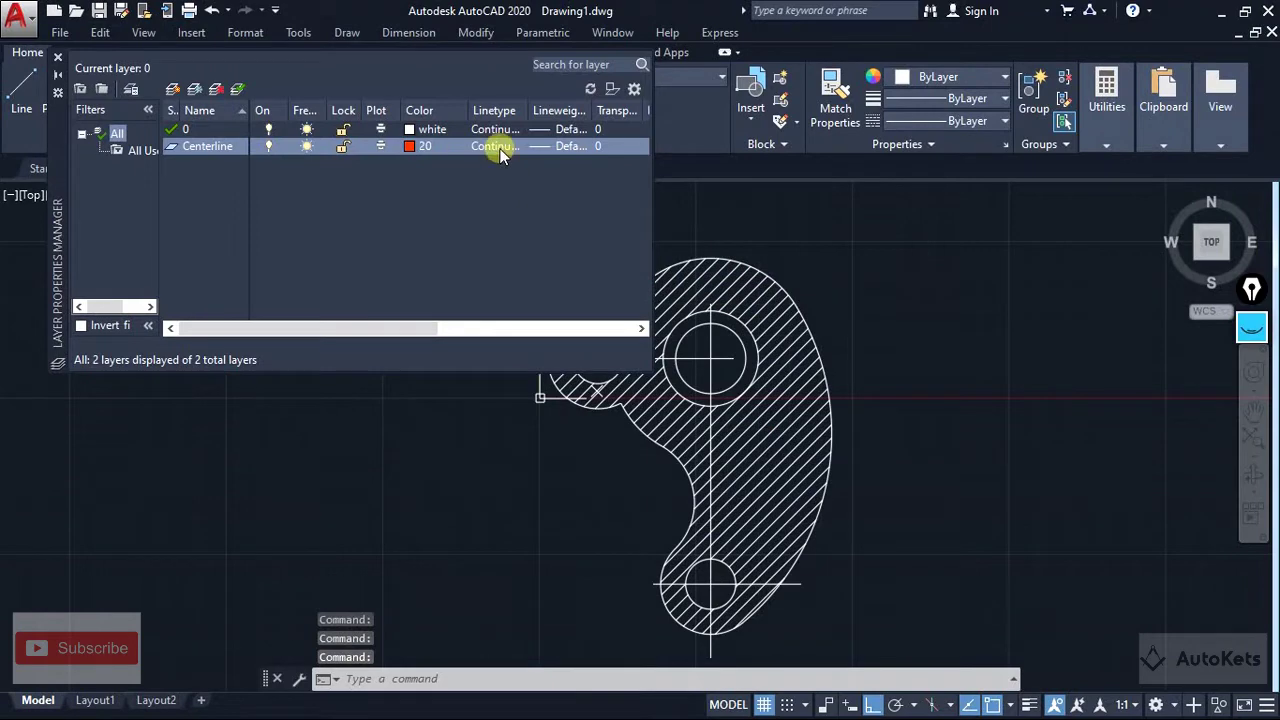
Load the CENTER linetype from acad.lin and assign it to the Centerline layer
{"action": "left_click", "coordinate": [497, 147]}
{"action": "left_click", "coordinate": [663, 470]}
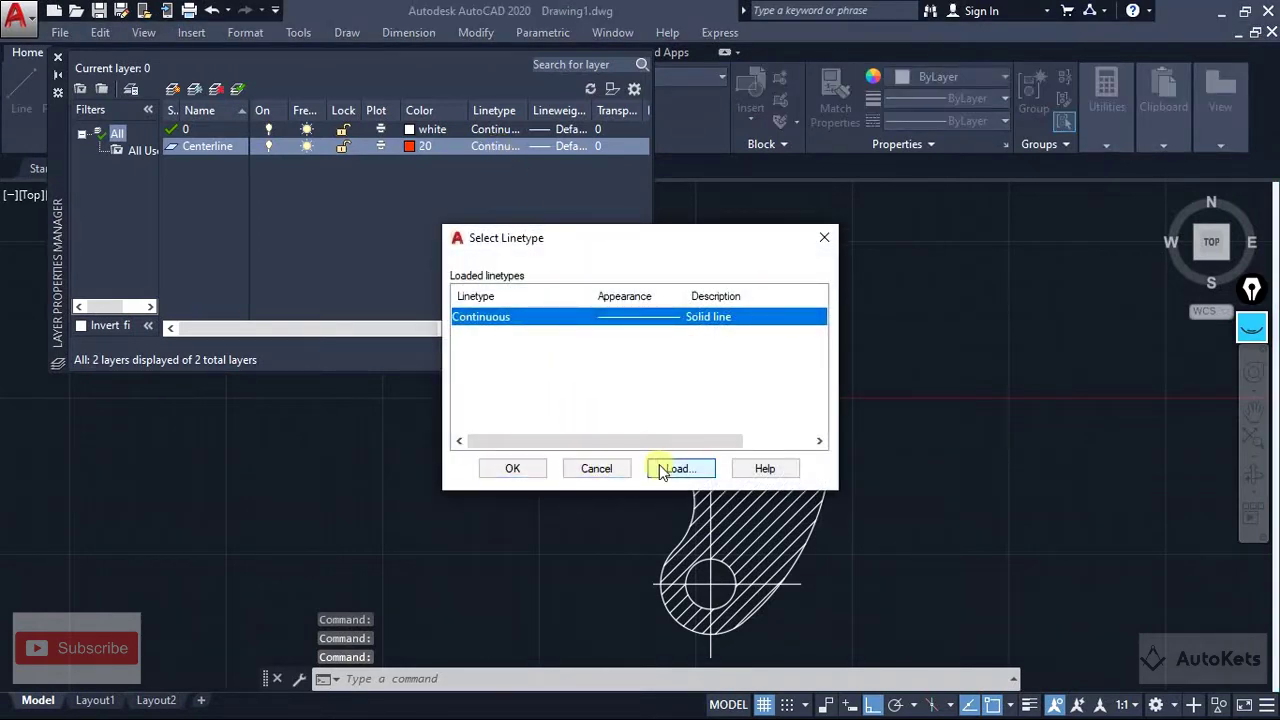
{"action": "left_click", "coordinate": [499, 390]}
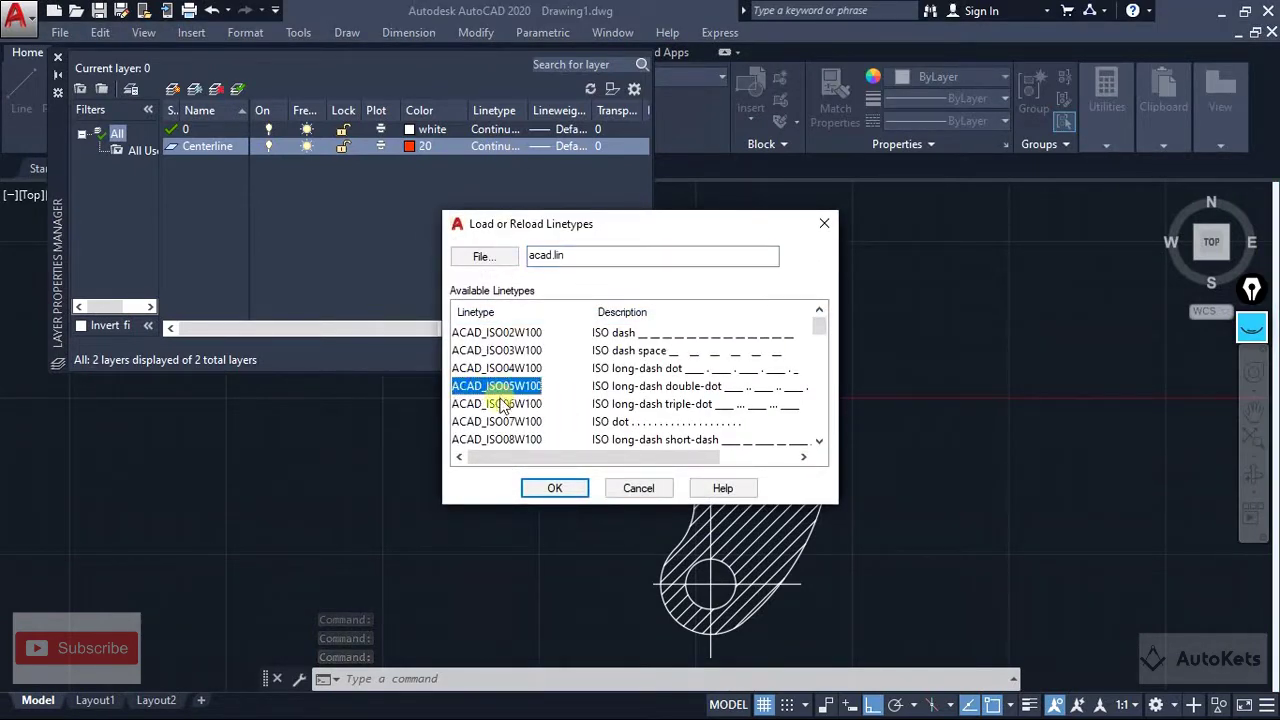
{"action": "key", "text": "c"}
{"action": "left_click", "coordinate": [552, 487]}
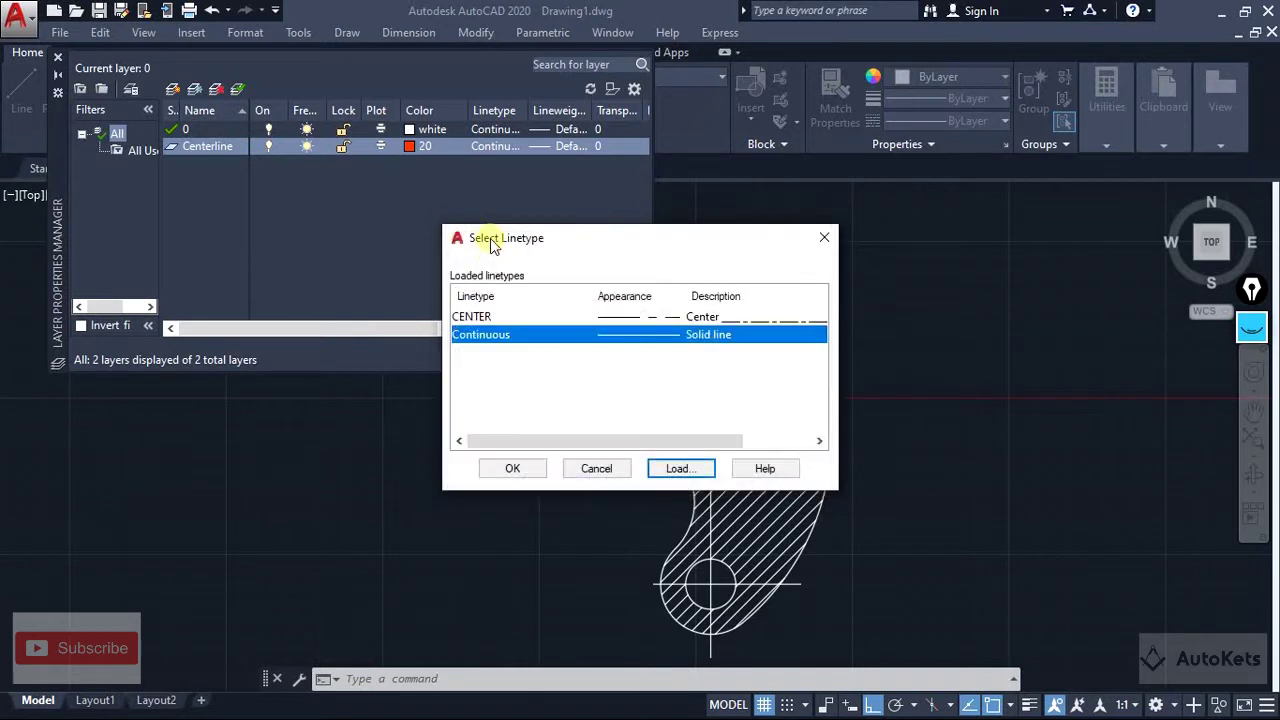
{"action": "left_click", "coordinate": [487, 317]}
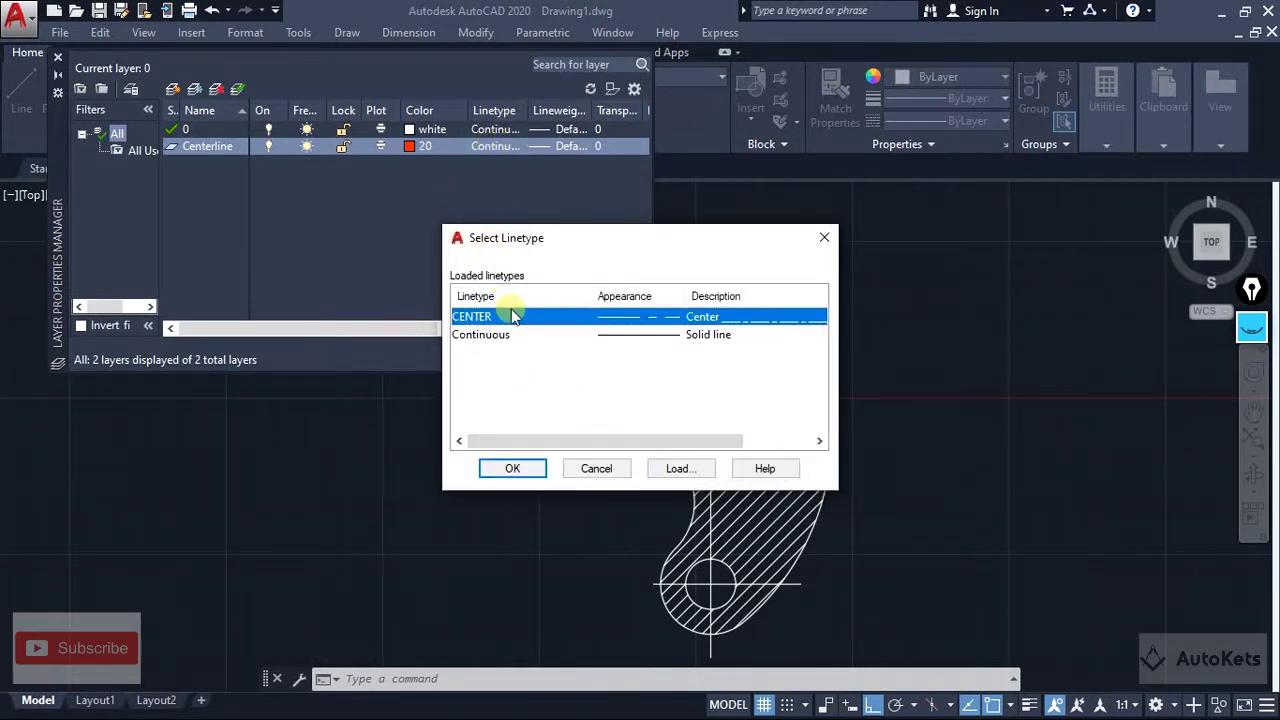
{"action": "left_click", "coordinate": [513, 468]}
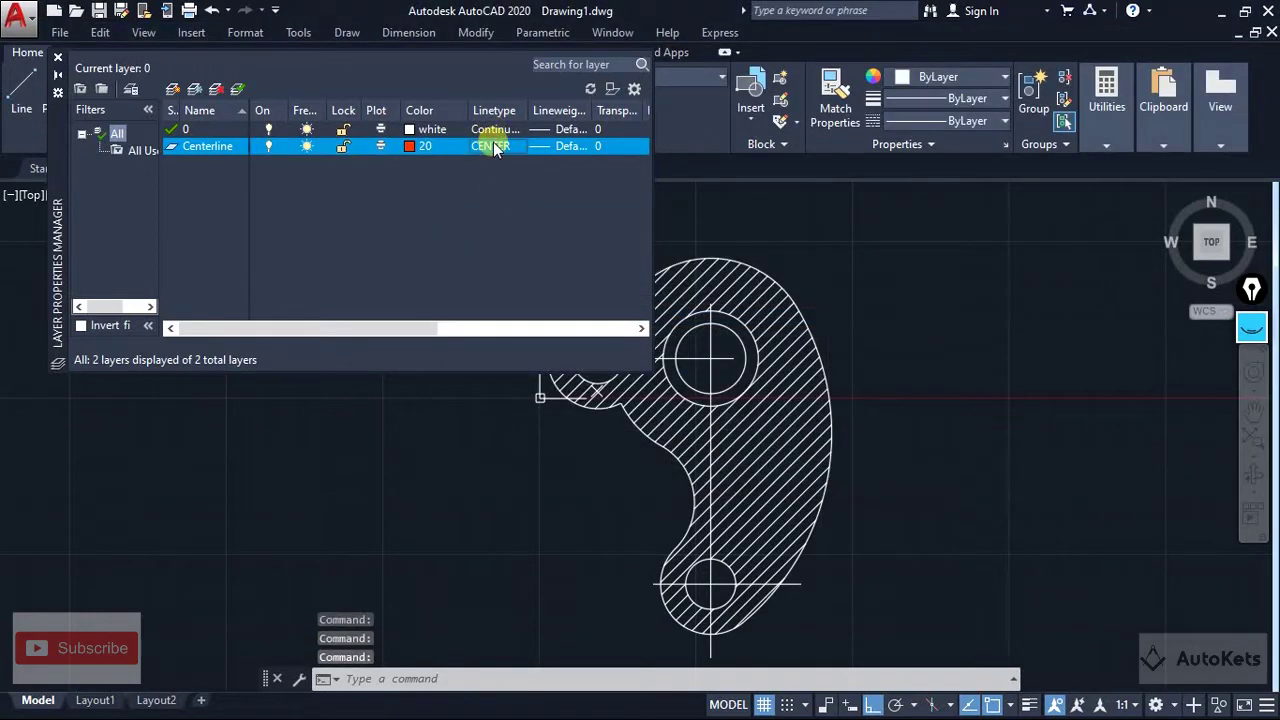
Create a new layer named Hatch and set its color to index color 70
{"action": "left_click", "coordinate": [173, 89]}
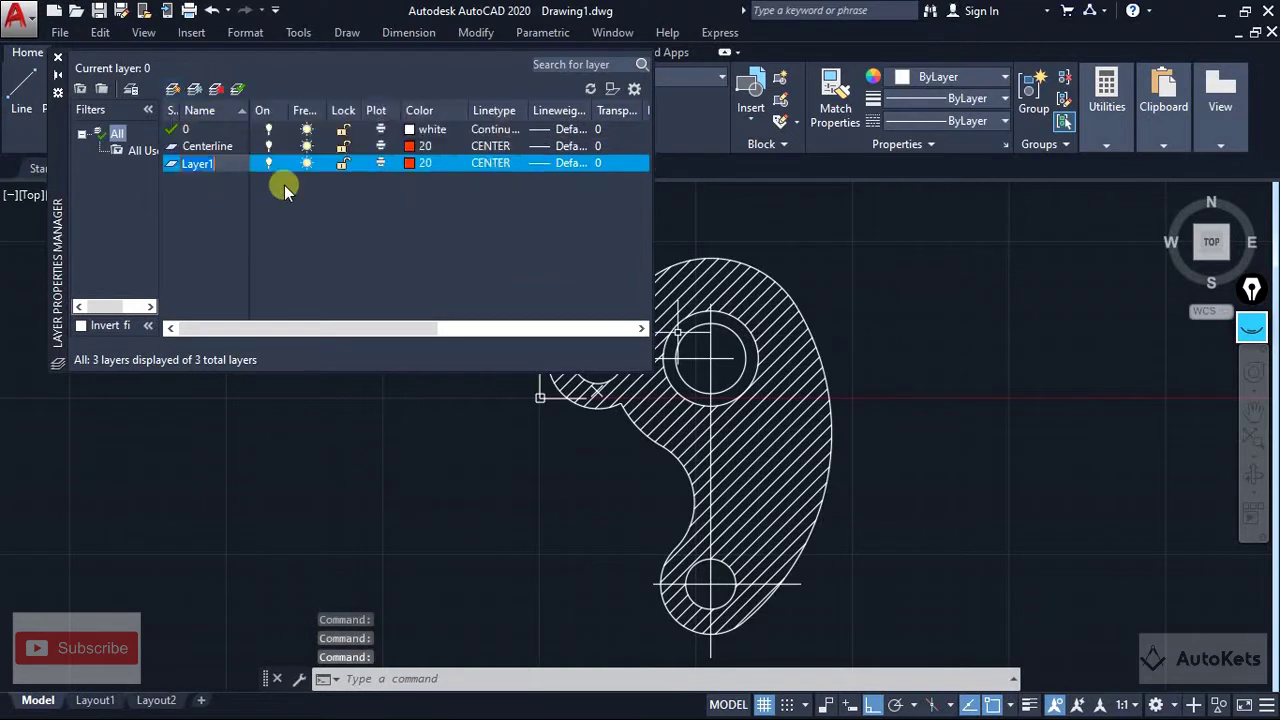
{"action": "type", "text": "Hatch"}
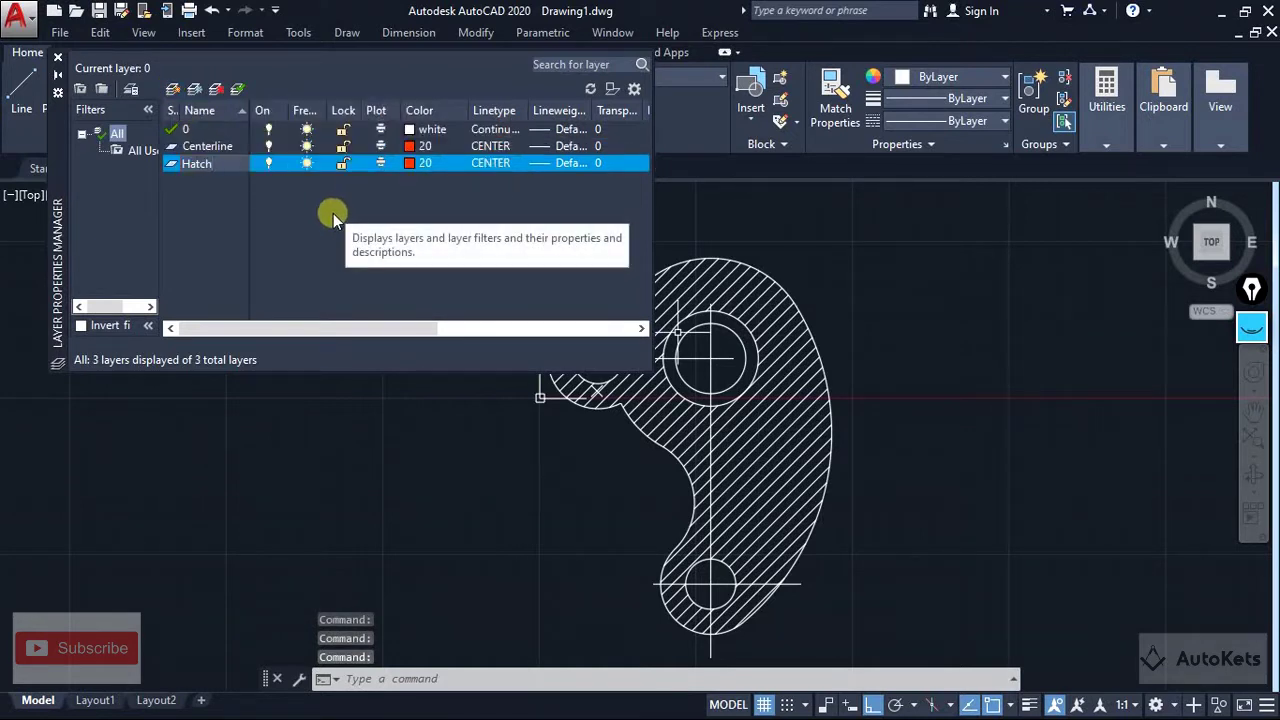
{"action": "key", "text": "Return"}
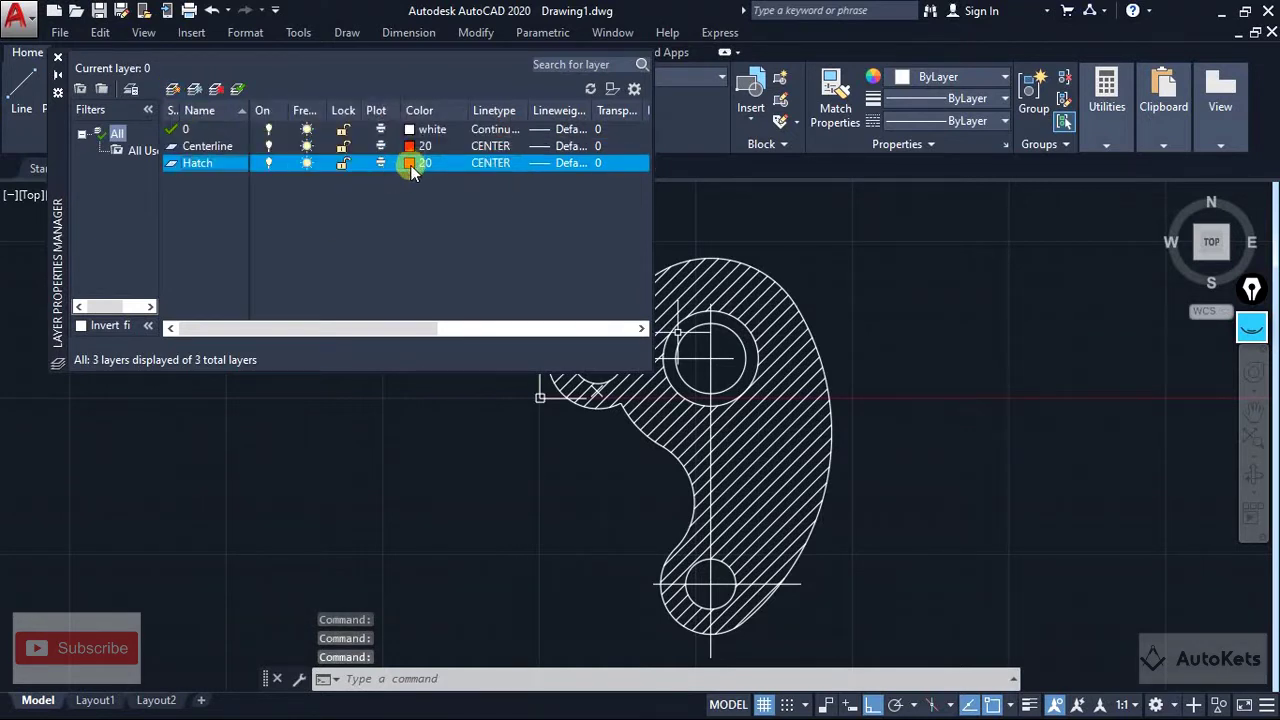
{"action": "left_click", "coordinate": [409, 164]}
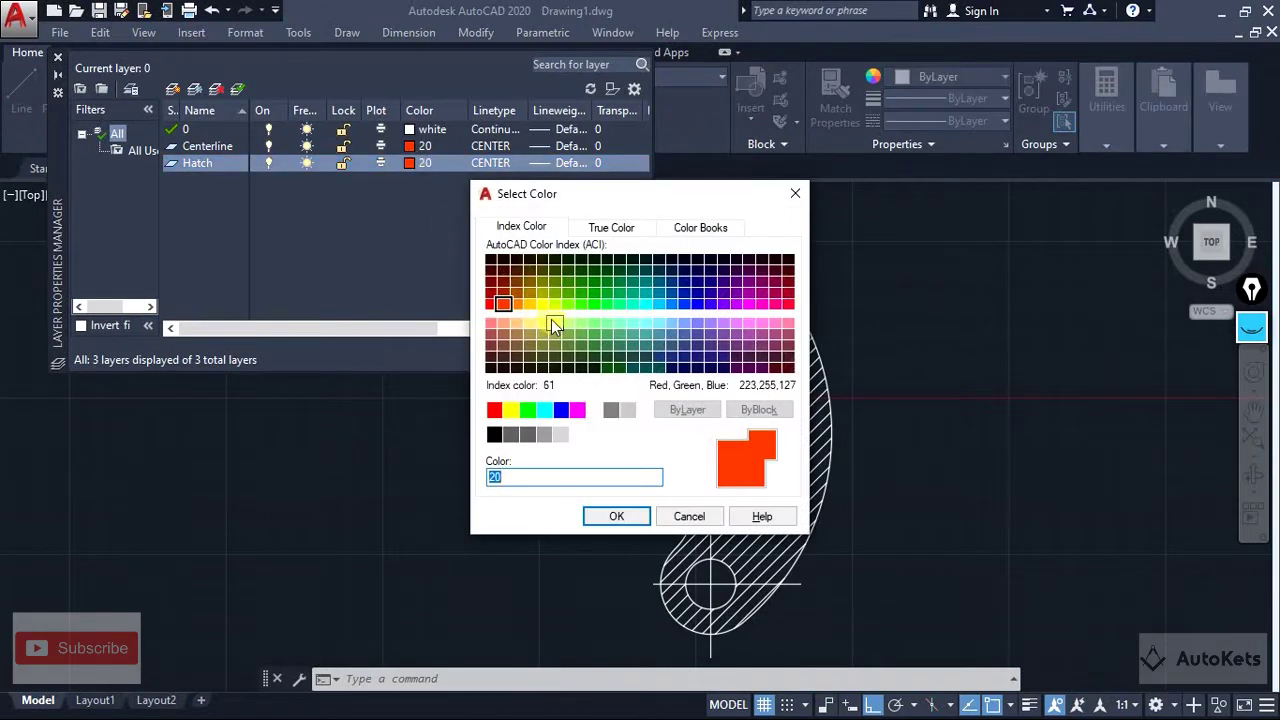
{"action": "left_click", "coordinate": [566, 304]}
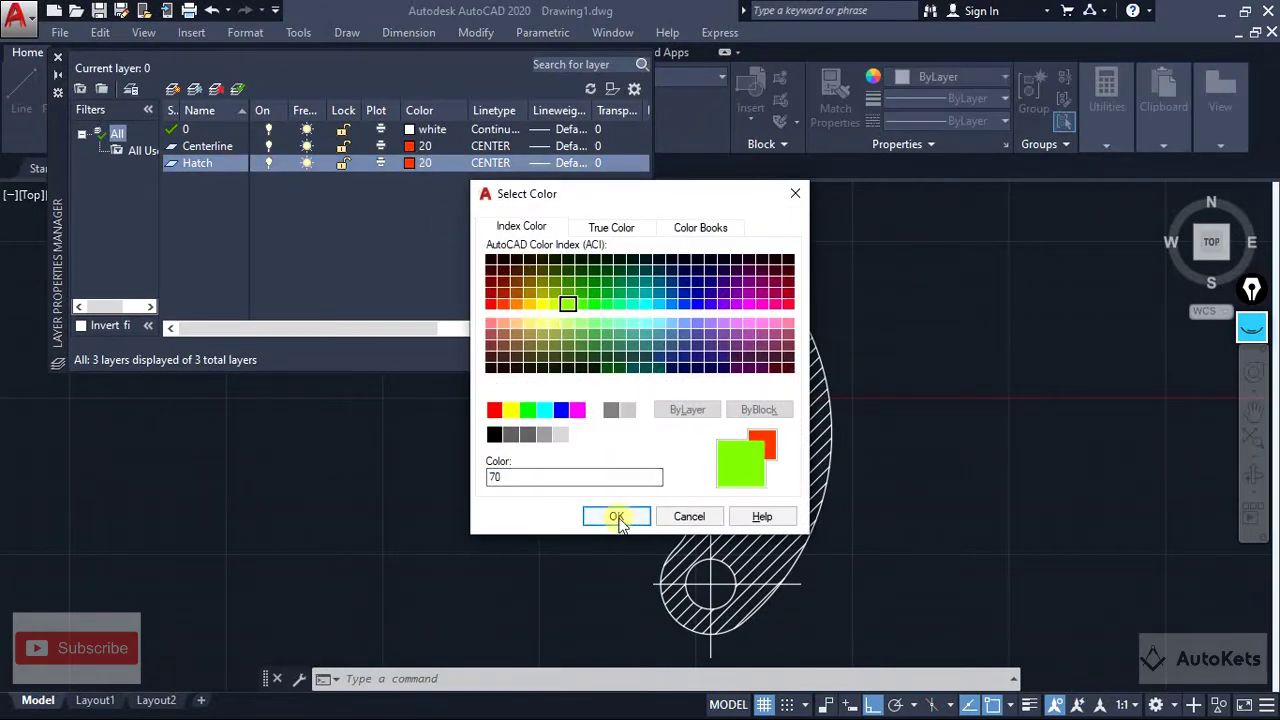
{"action": "left_click", "coordinate": [618, 516]}
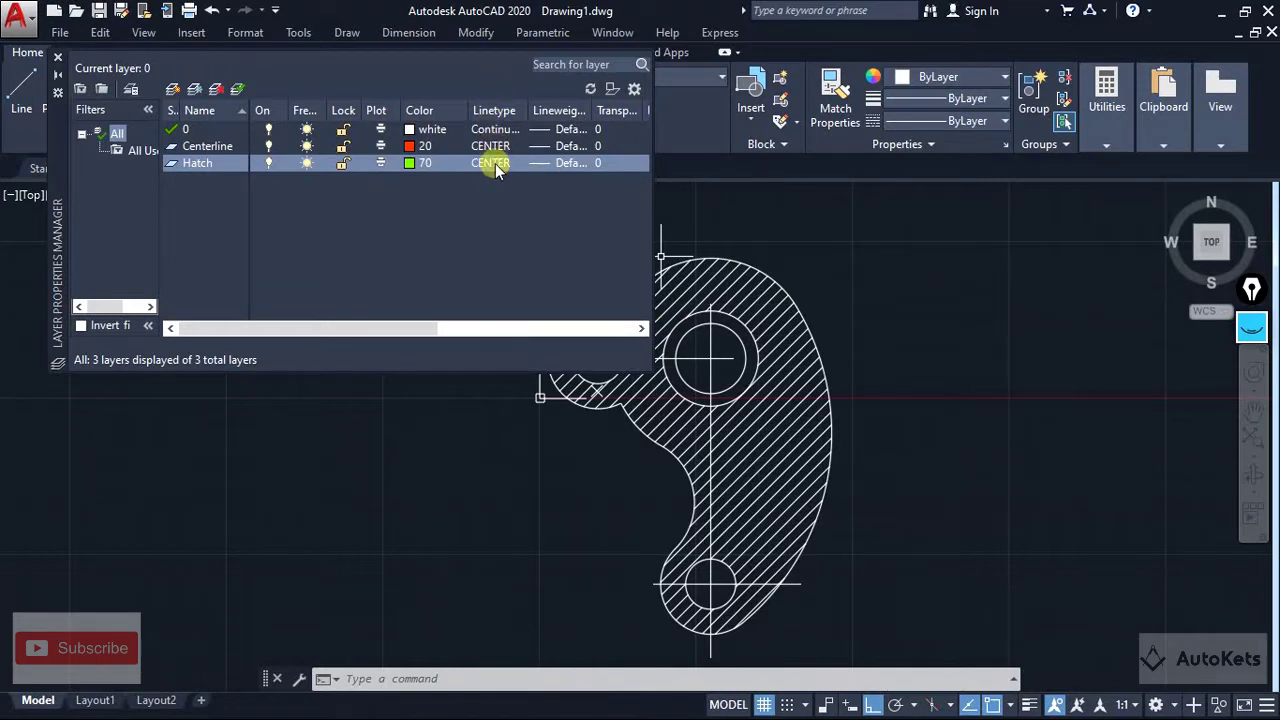
Set the Hatch layer's linetype to Continuous
{"action": "left_click", "coordinate": [495, 165]}
{"action": "left_click", "coordinate": [481, 336]}
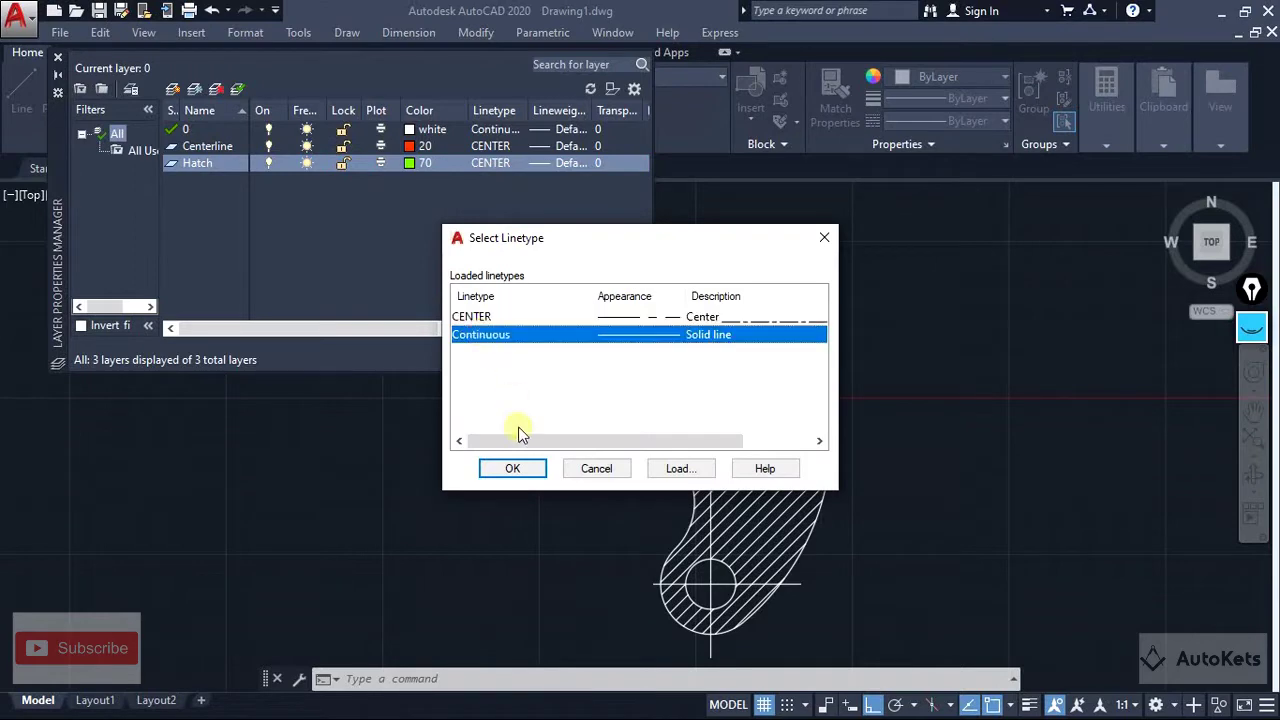
{"action": "left_click", "coordinate": [513, 468]}
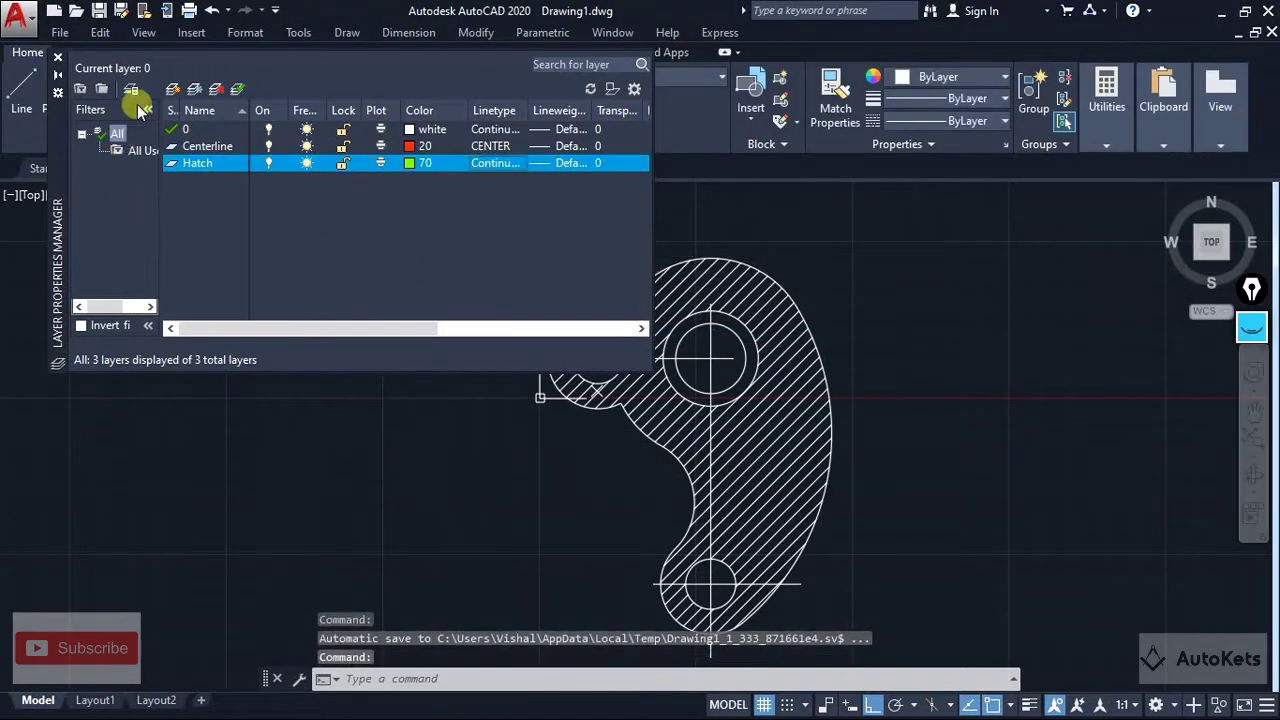
Create a new layer named Dimensions with index color 50, and close the layer manager
{"action": "left_click", "coordinate": [173, 89]}
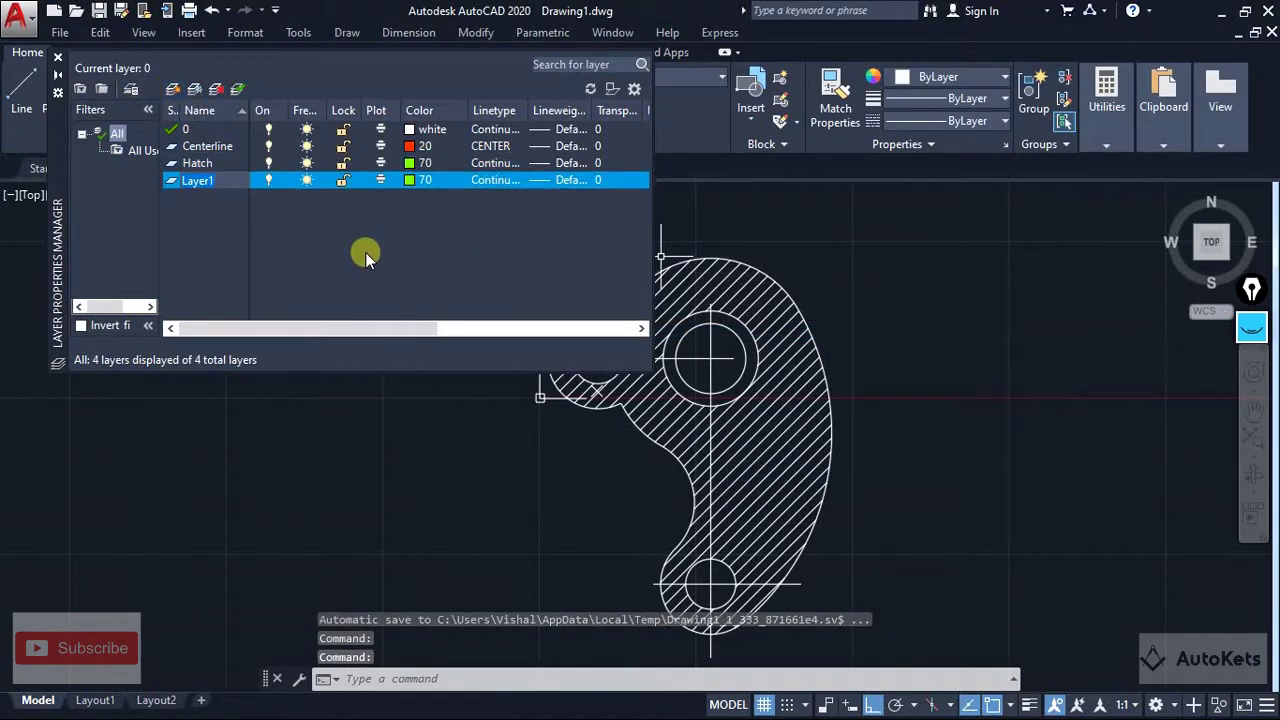
{"action": "type", "text": "Dimension"}
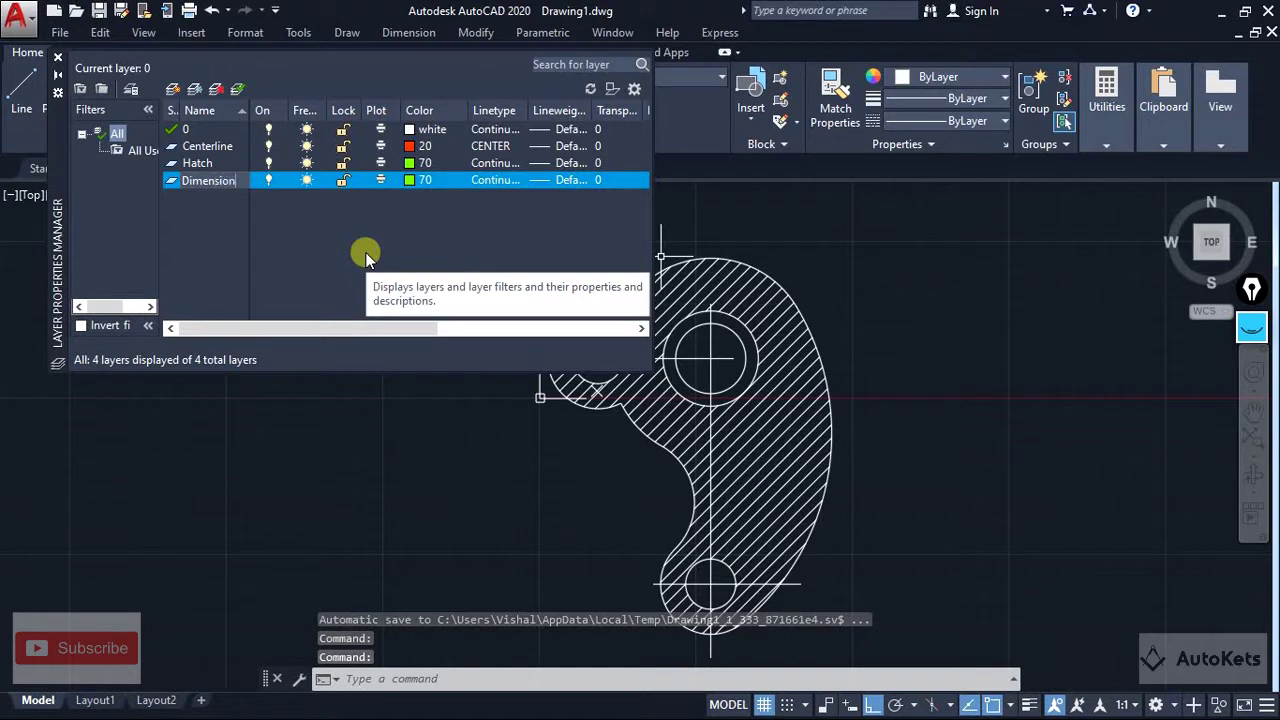
{"action": "type", "text": "s"}
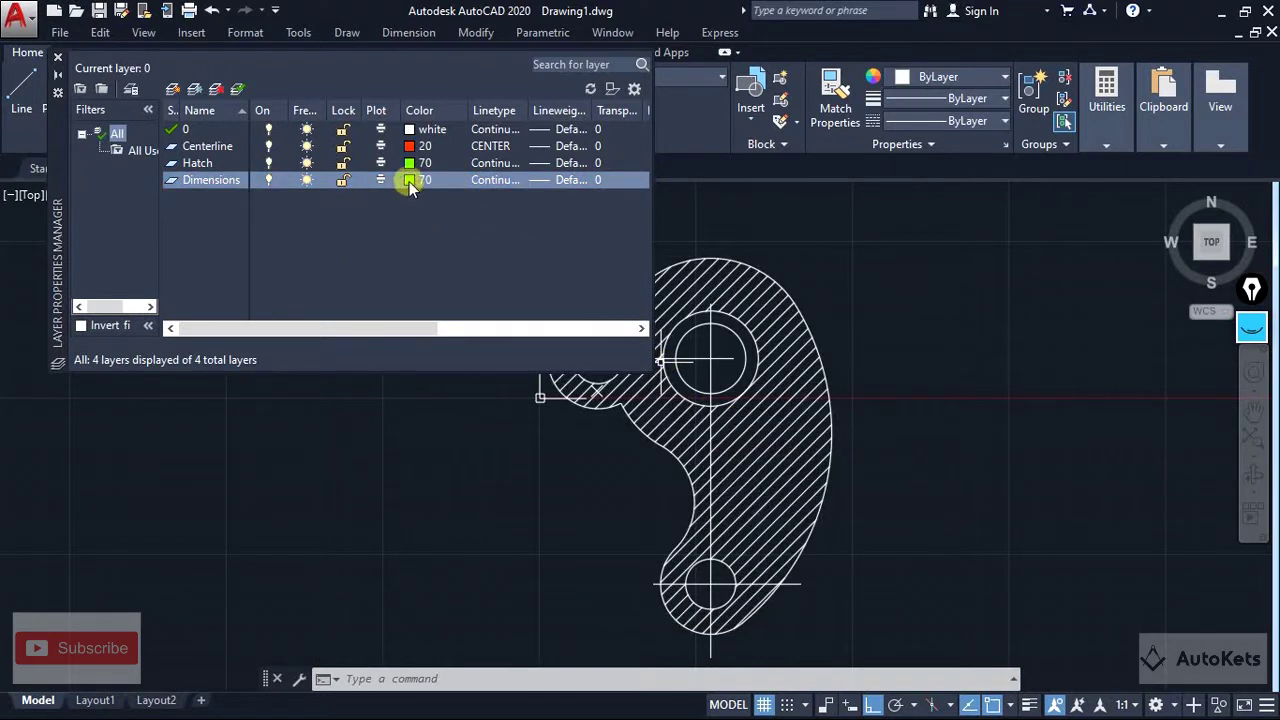
{"action": "left_click", "coordinate": [409, 181]}
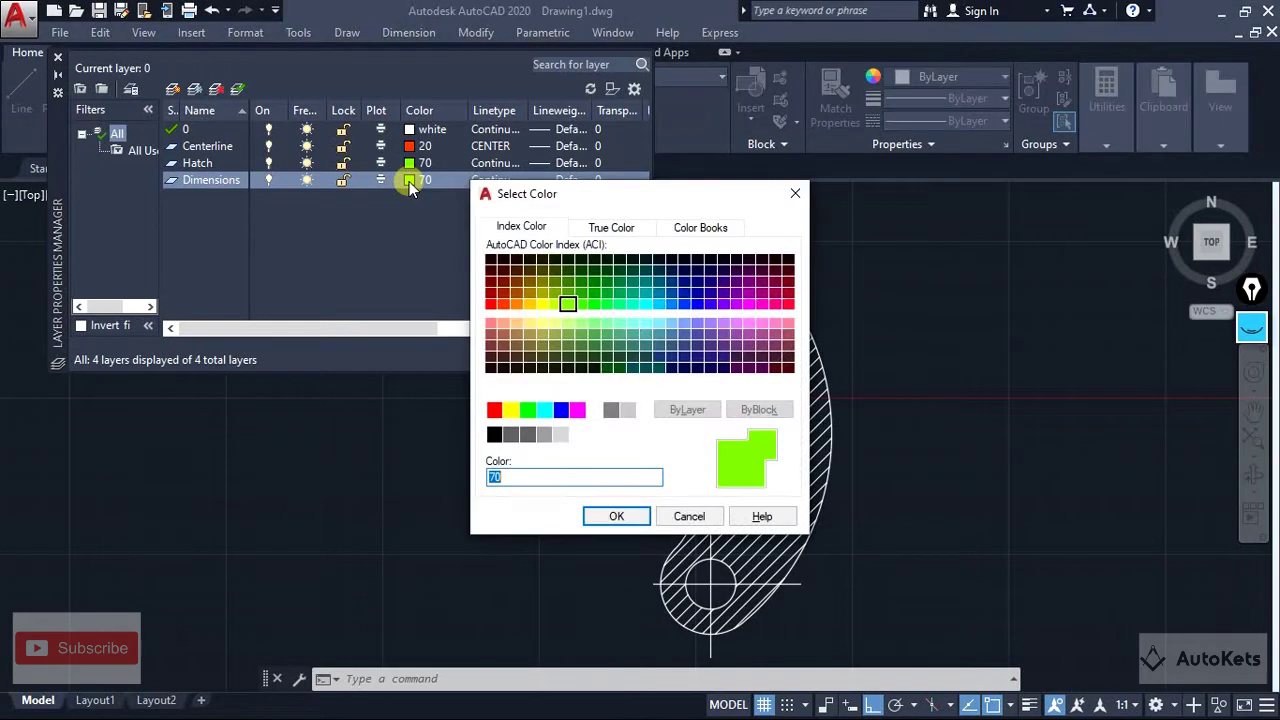
{"action": "left_click", "coordinate": [542, 306]}
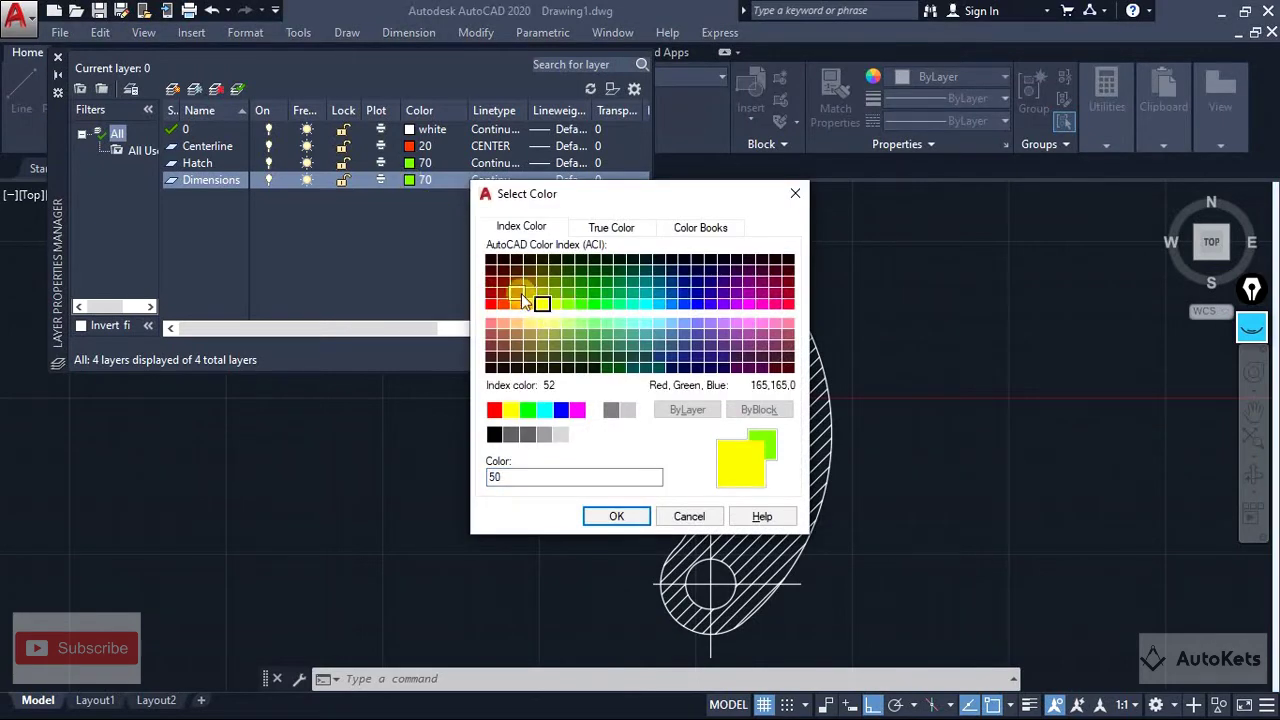
{"action": "left_click", "coordinate": [610, 516]}
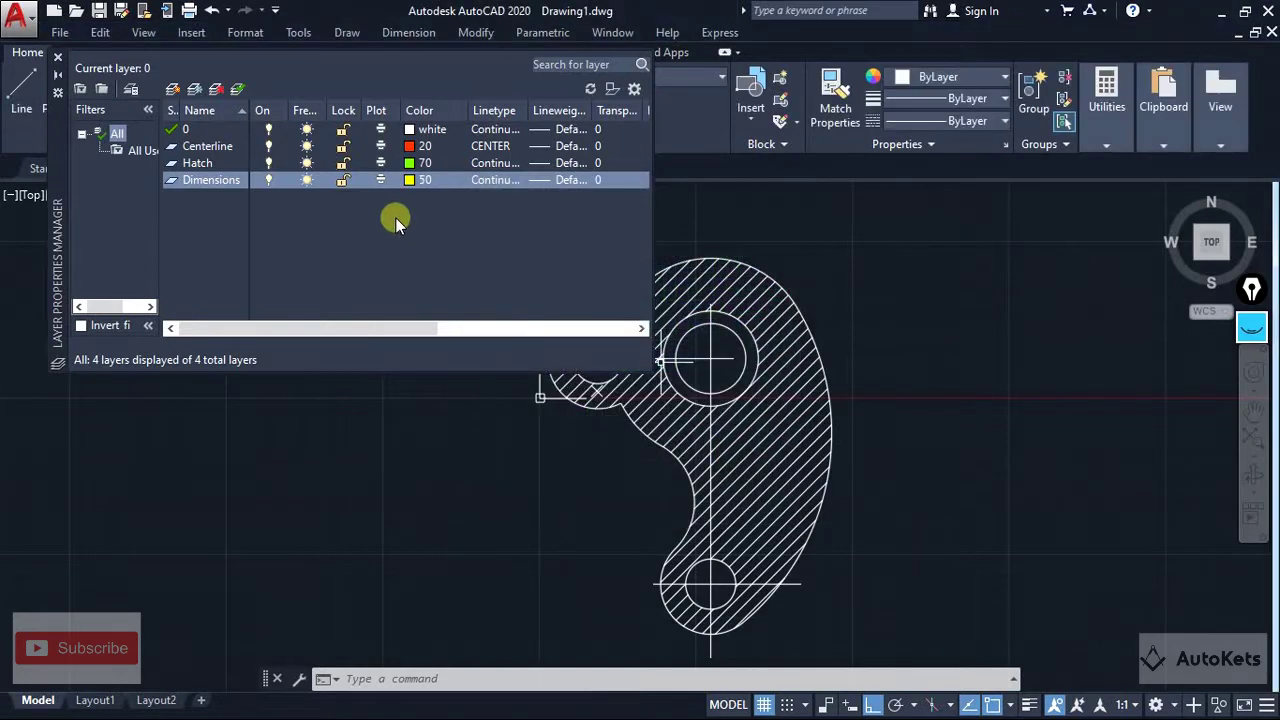
{"action": "left_click", "coordinate": [58, 57]}
{"action": "left_click", "coordinate": [715, 79]}
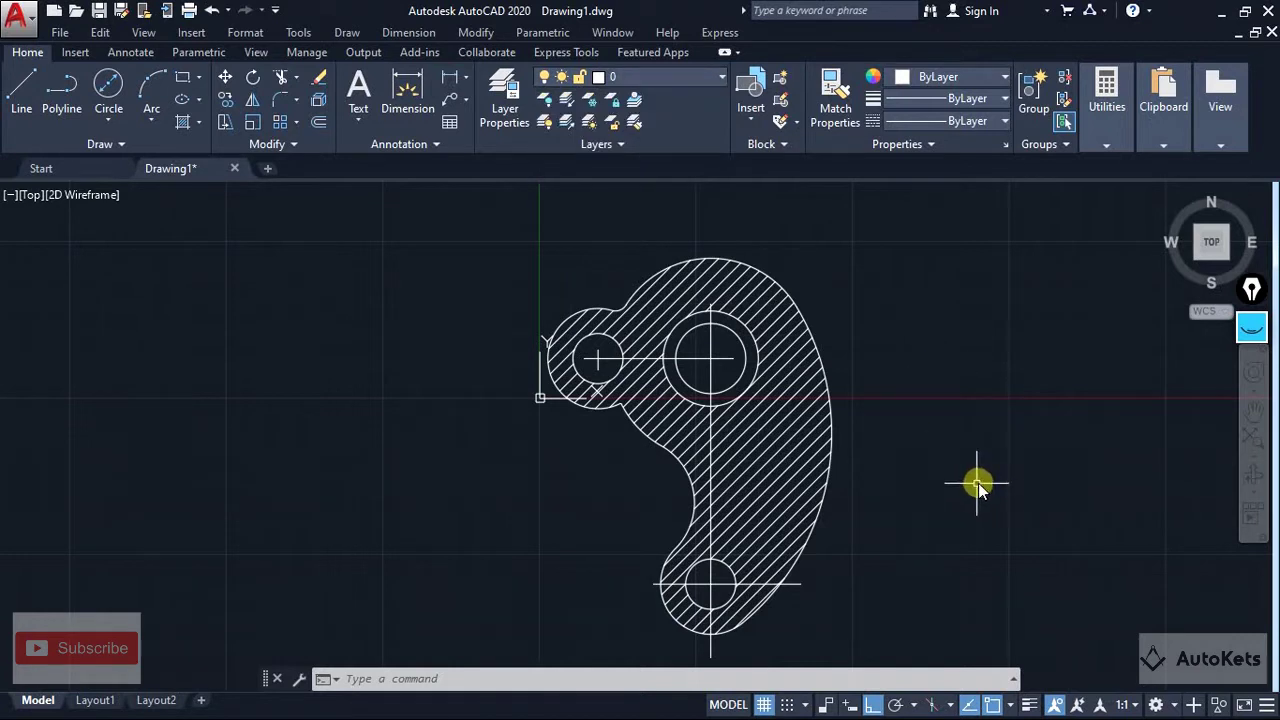
Stretch the right end of the horizontal center line through the two upper holes out beyond the part's right edge
{"action": "middle_click_drag", "start_coordinate": [963, 487], "coordinate": [900, 474]}
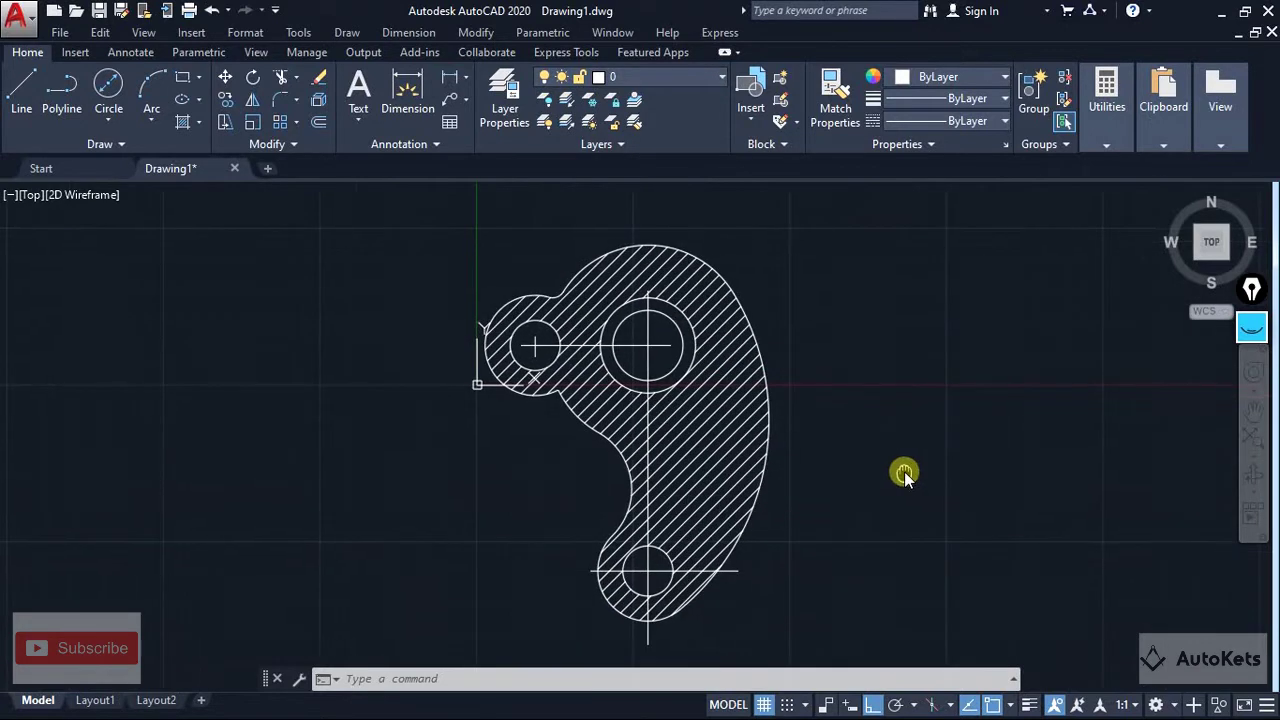
{"action": "left_click", "coordinate": [648, 347]}
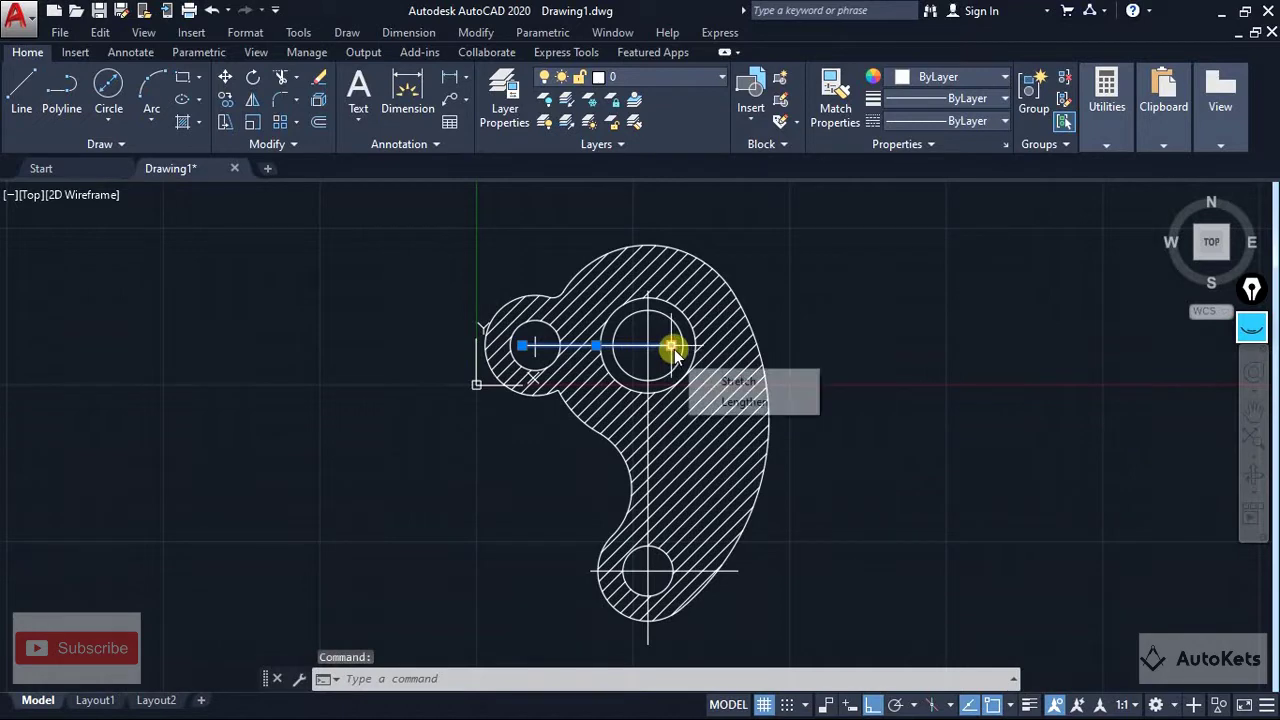
{"action": "left_click", "coordinate": [719, 356]}
{"action": "left_click", "coordinate": [871, 357]}
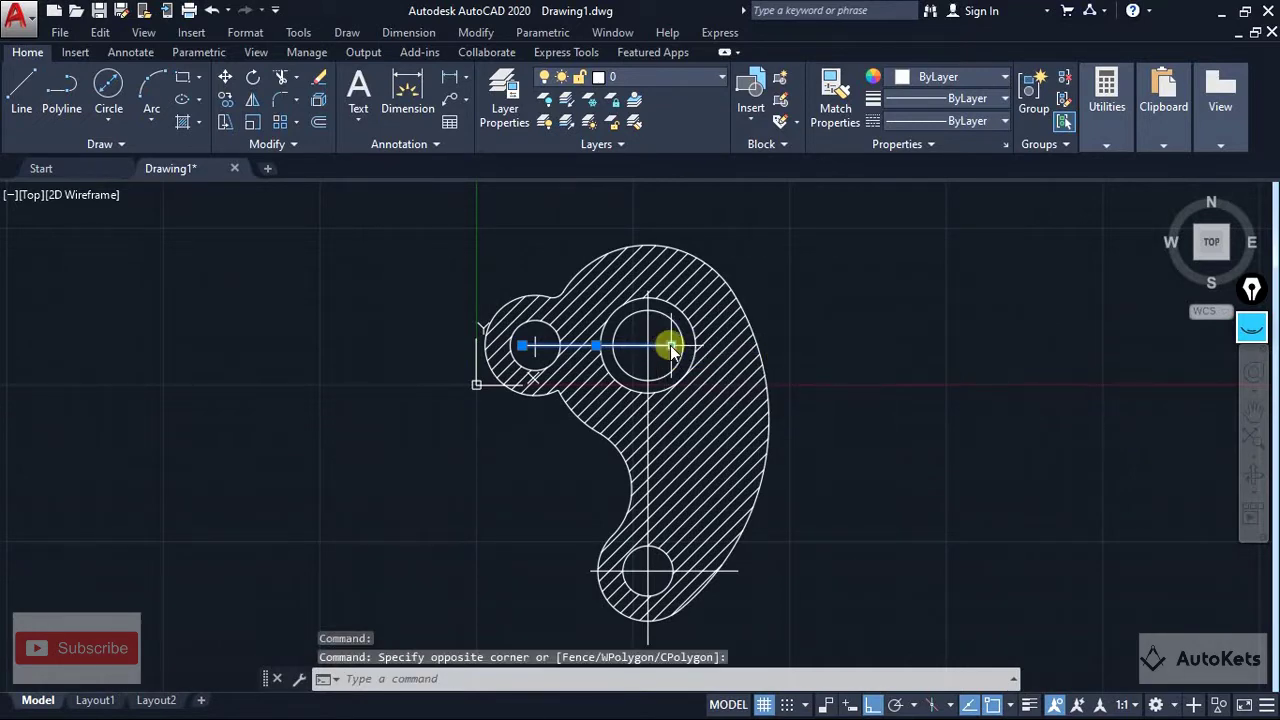
{"action": "left_click", "coordinate": [670, 347]}
{"action": "key", "text": "Escape"}
Stretch the upper end of the long vertical center line out beyond the part's top edge
{"action": "left_click", "coordinate": [648, 290]}
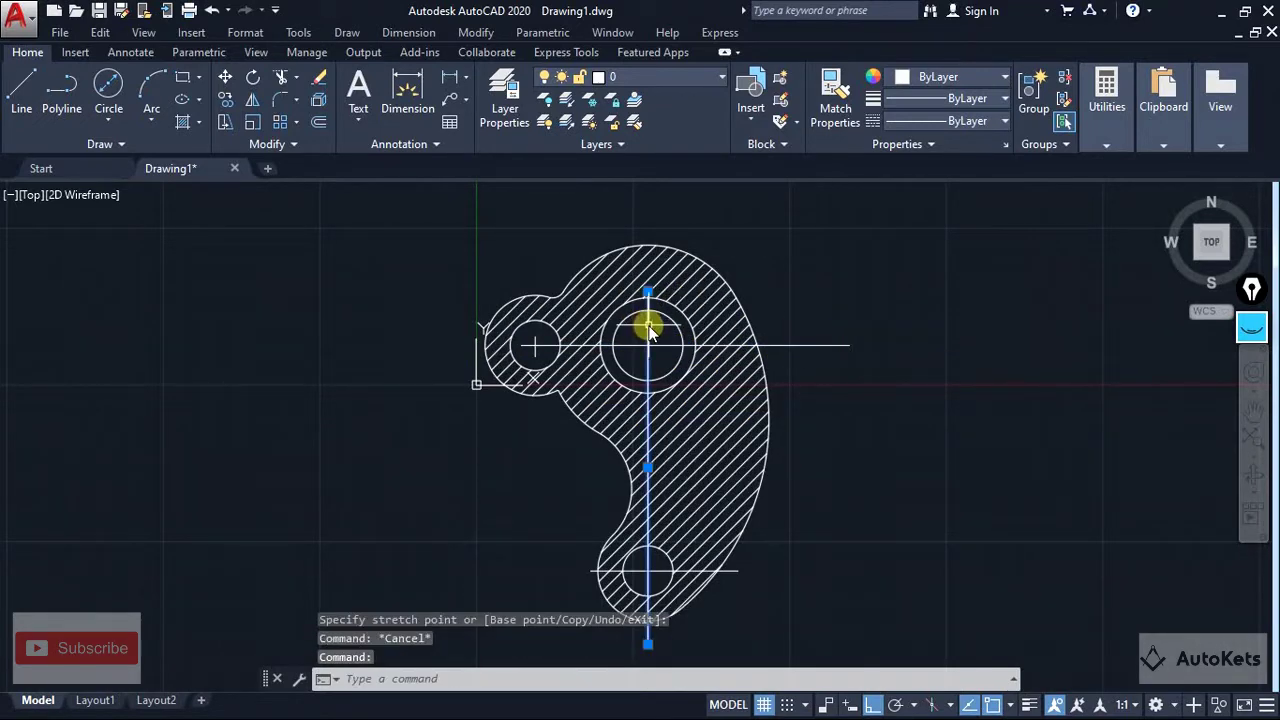
{"action": "left_click", "coordinate": [648, 290]}
{"action": "left_click", "coordinate": [652, 194]}
{"action": "key", "text": "Escape"}
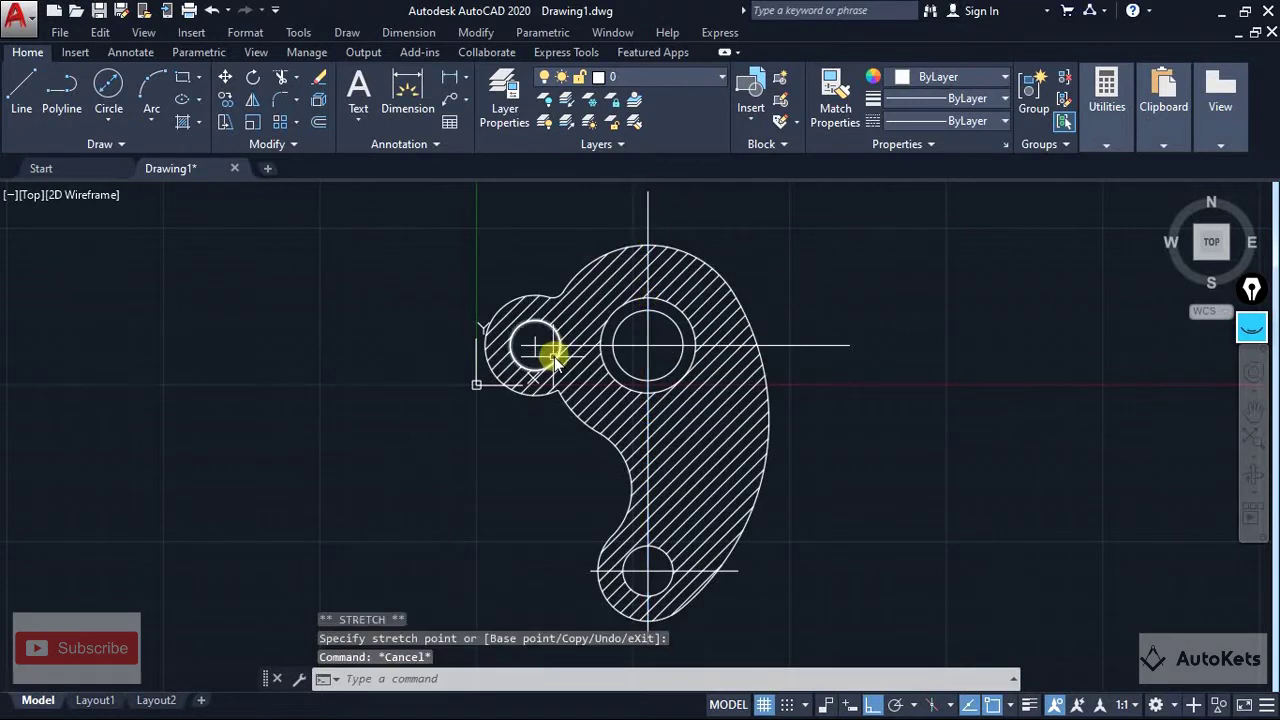
Stretch the left end of the horizontal center line through the two upper holes out beyond the part's left edge
{"action": "left_click", "coordinate": [544, 347]}
{"action": "left_click", "coordinate": [520, 346]}
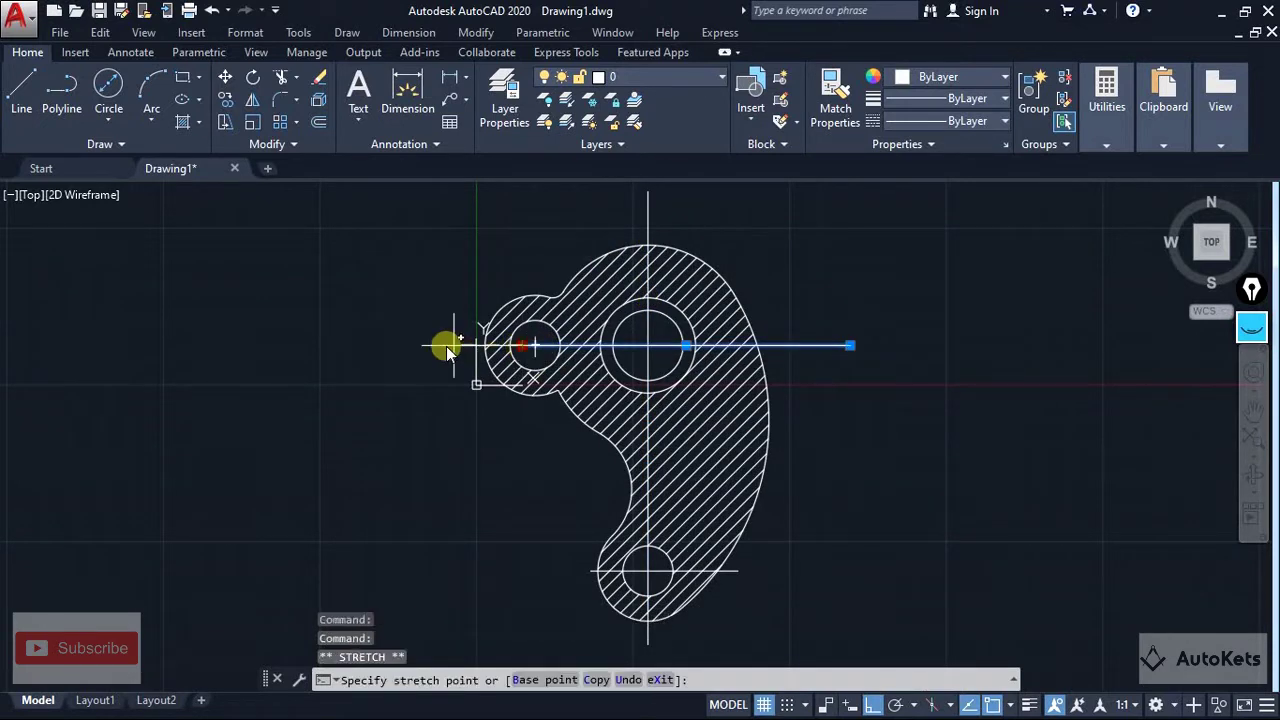
{"action": "left_click", "coordinate": [418, 346]}
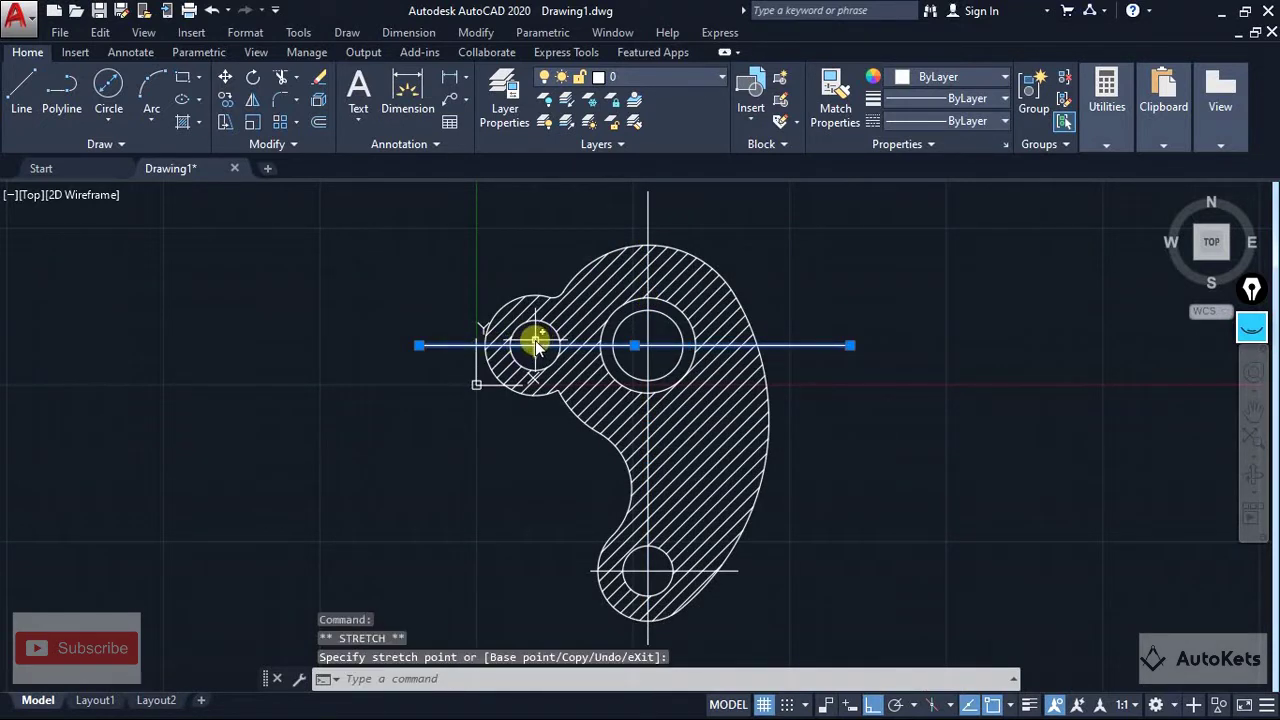
Stretch both ends of the short vertical center line in the upper-left hole out above and below the rounded lobe
{"action": "left_click", "coordinate": [536, 340]}
{"action": "left_click", "coordinate": [535, 338]}
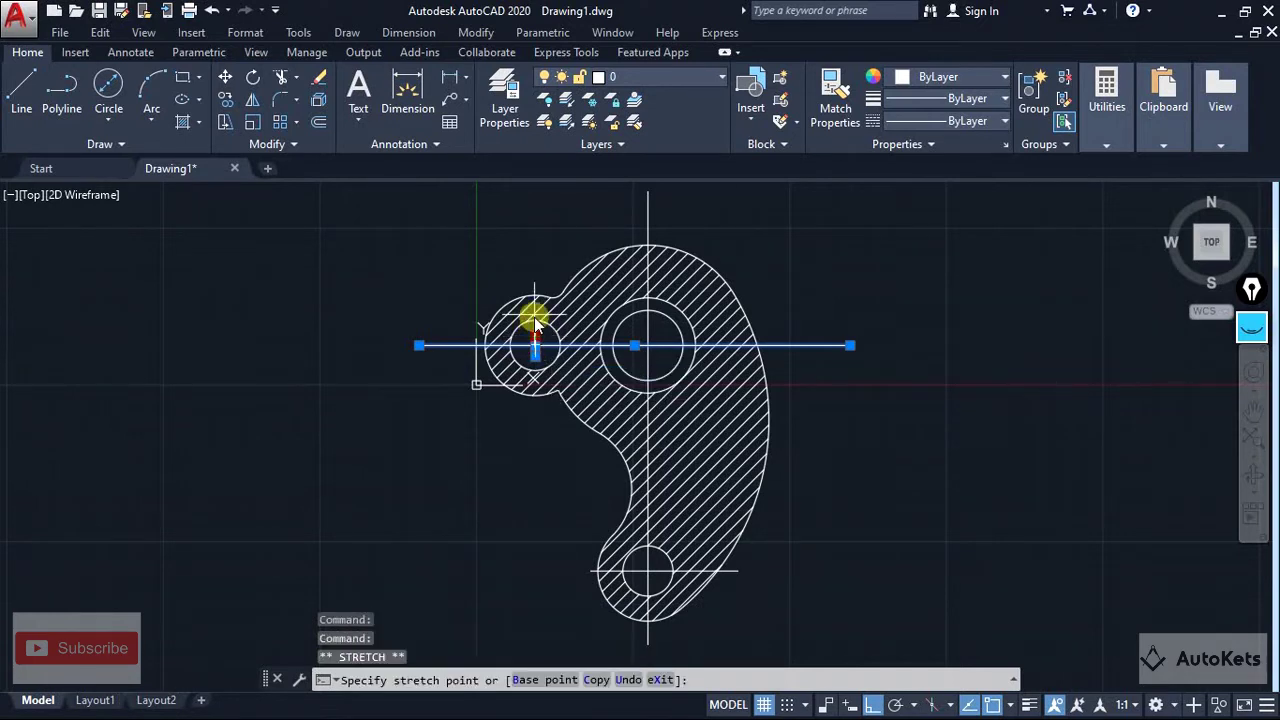
{"action": "left_click", "coordinate": [535, 257]}
{"action": "left_click", "coordinate": [535, 356]}
{"action": "left_click", "coordinate": [533, 460]}
{"action": "key", "text": "Escape"}
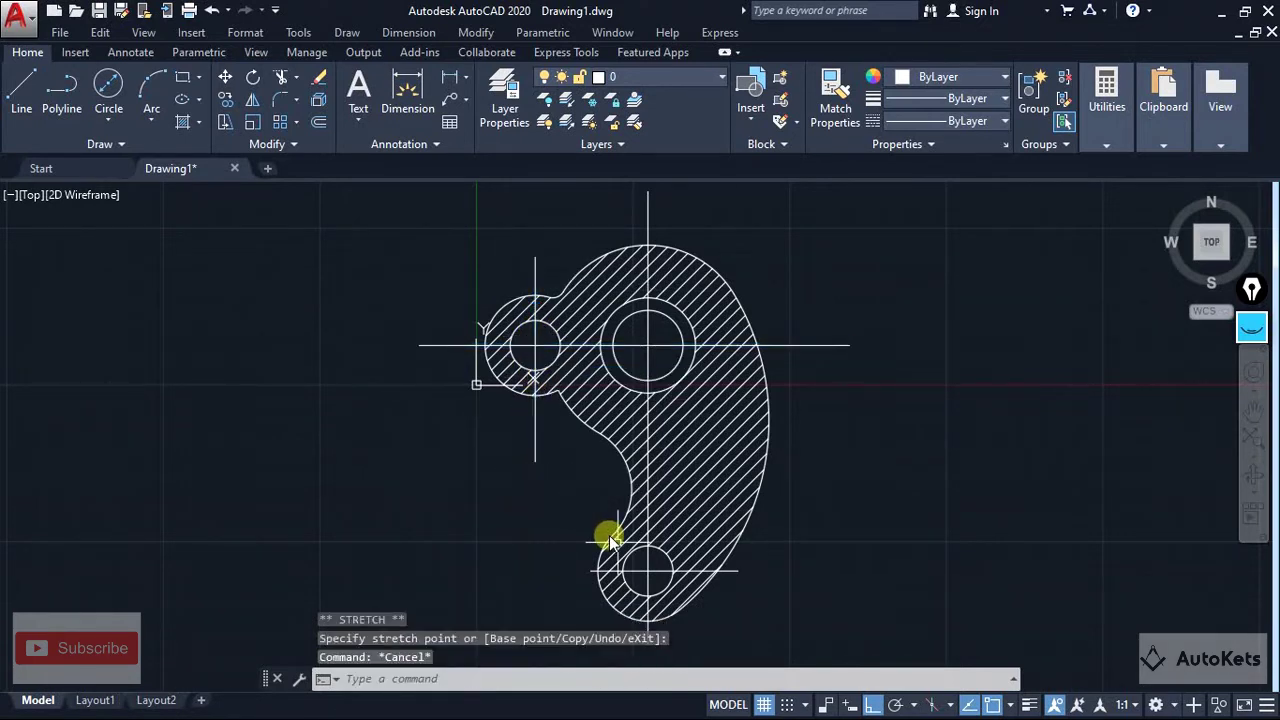
Stretch both ends of the bottom hole's horizontal center line further out beyond the part's outline
{"action": "left_click", "coordinate": [620, 571]}
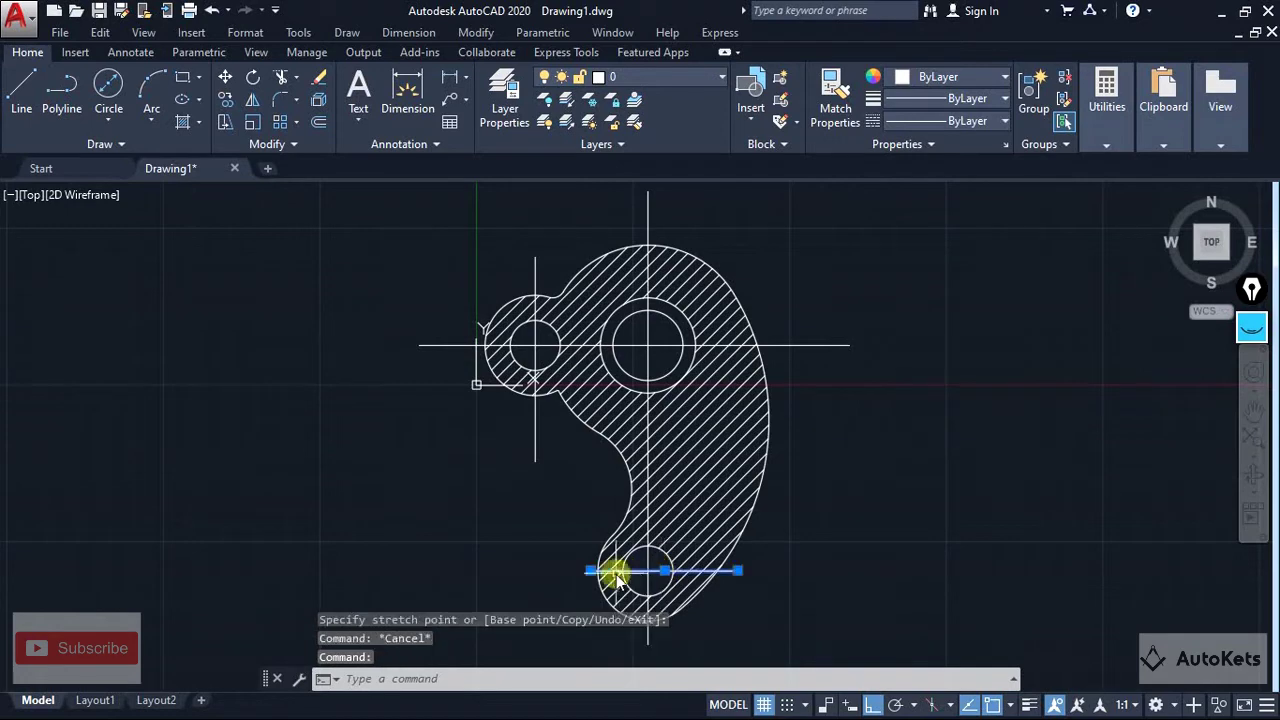
{"action": "left_click", "coordinate": [593, 571]}
{"action": "left_click", "coordinate": [543, 571]}
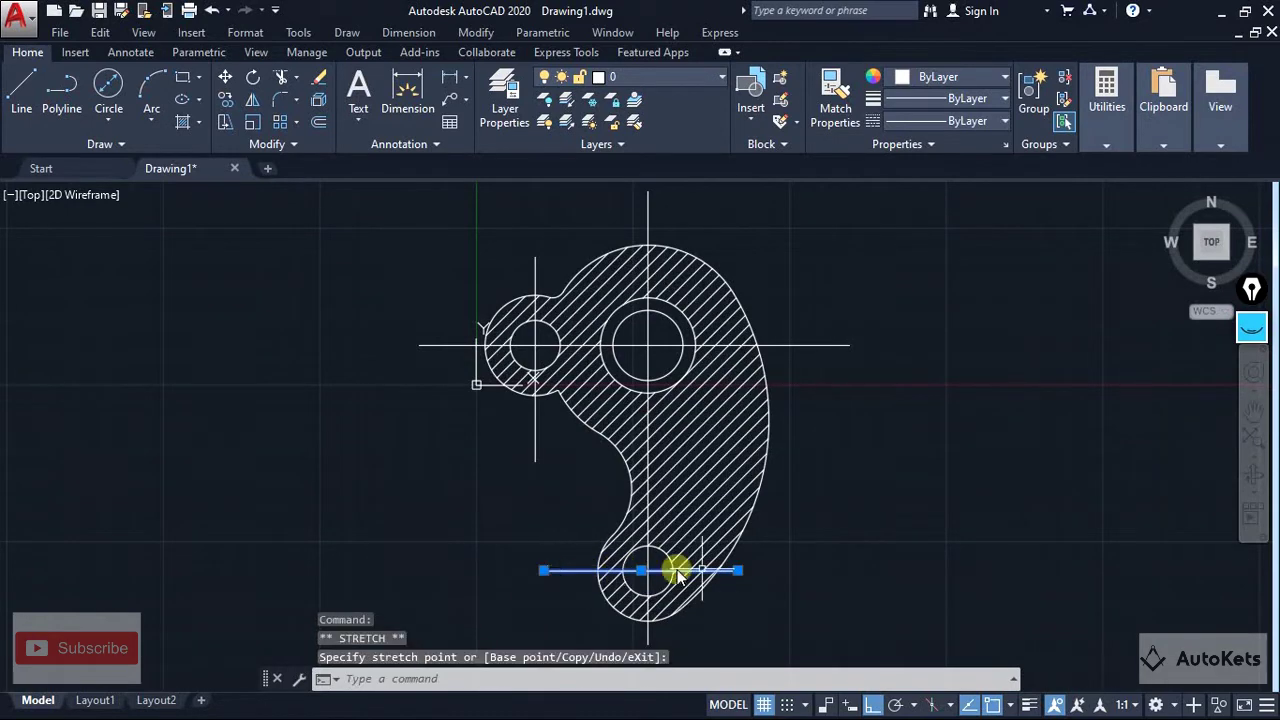
{"action": "left_click", "coordinate": [737, 571]}
{"action": "left_click", "coordinate": [801, 566]}
{"action": "key", "text": "Escape"}
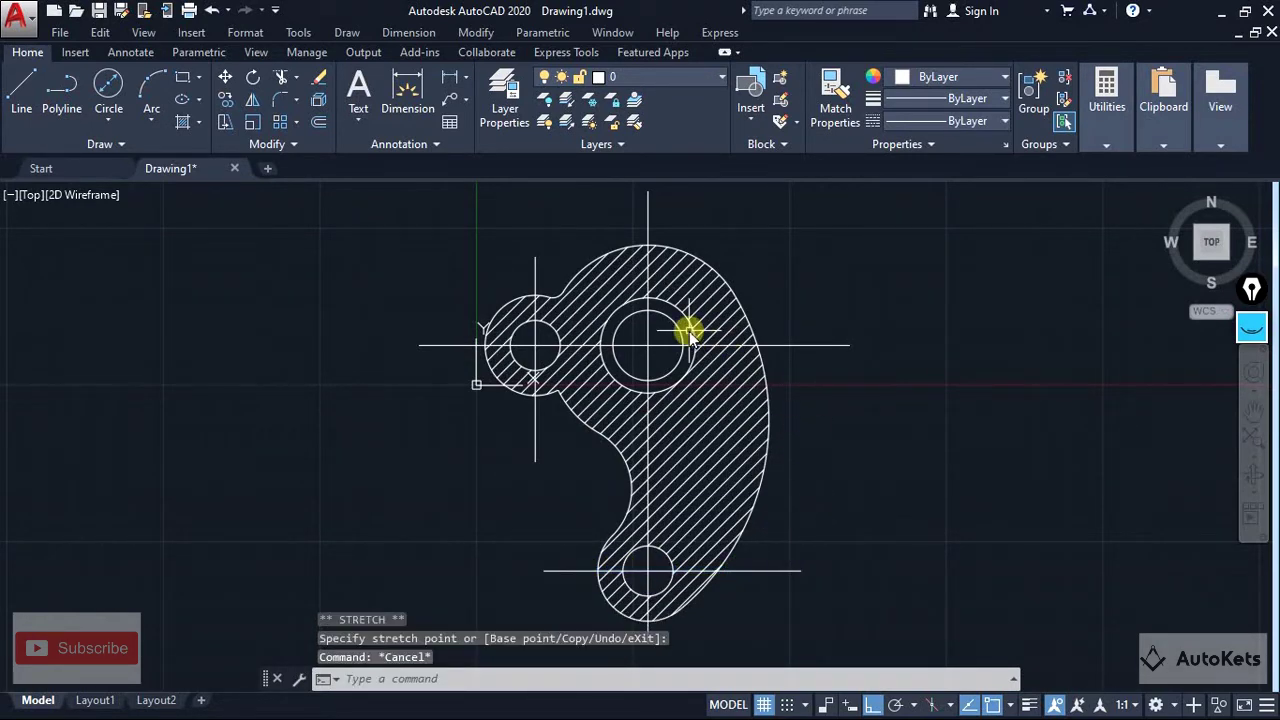
Move the two horizontal and two vertical center lines to the Centerline layer
{"action": "left_click", "coordinate": [808, 346]}
{"action": "left_click", "coordinate": [650, 213]}
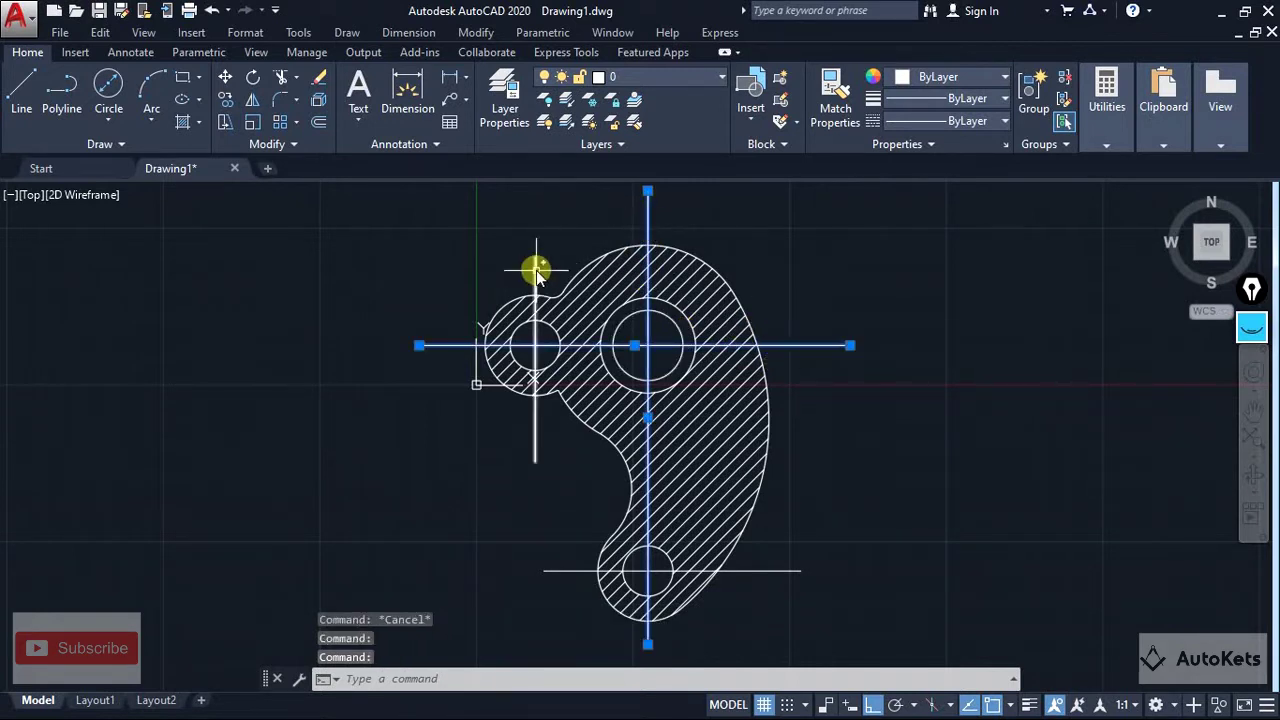
{"action": "left_click", "coordinate": [536, 271]}
{"action": "left_click", "coordinate": [572, 571]}
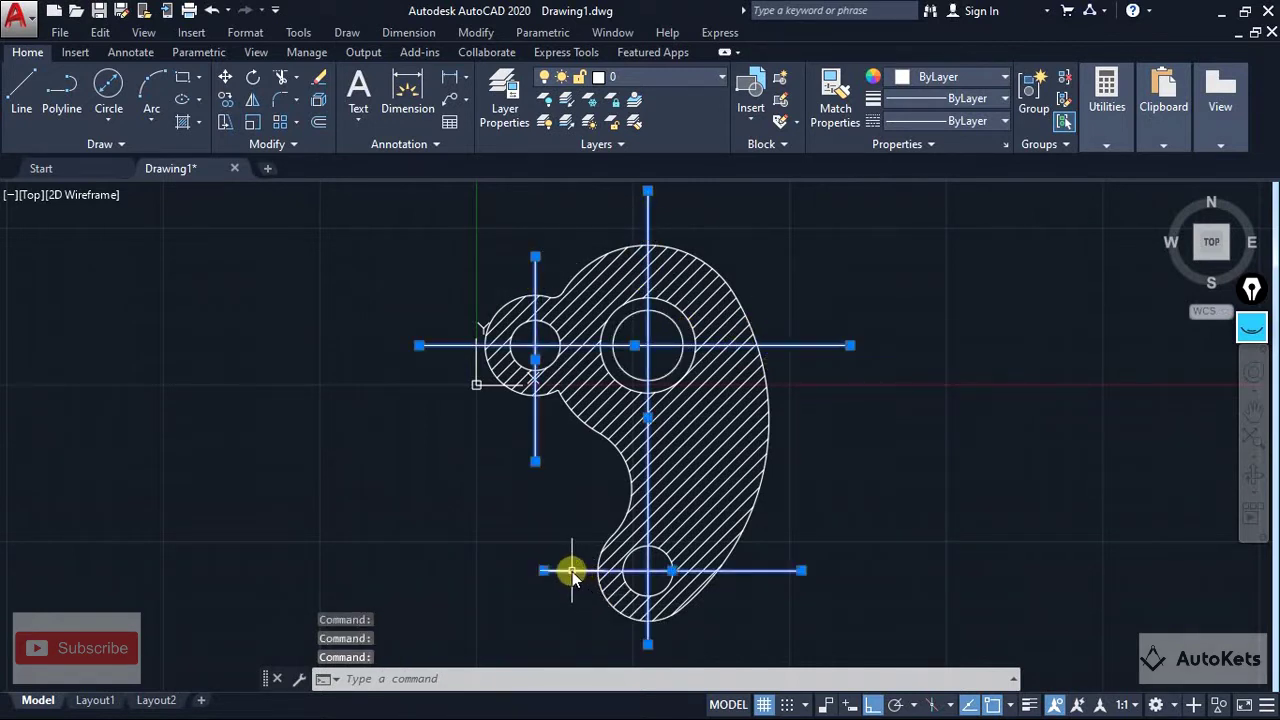
{"action": "left_click", "coordinate": [657, 88]}
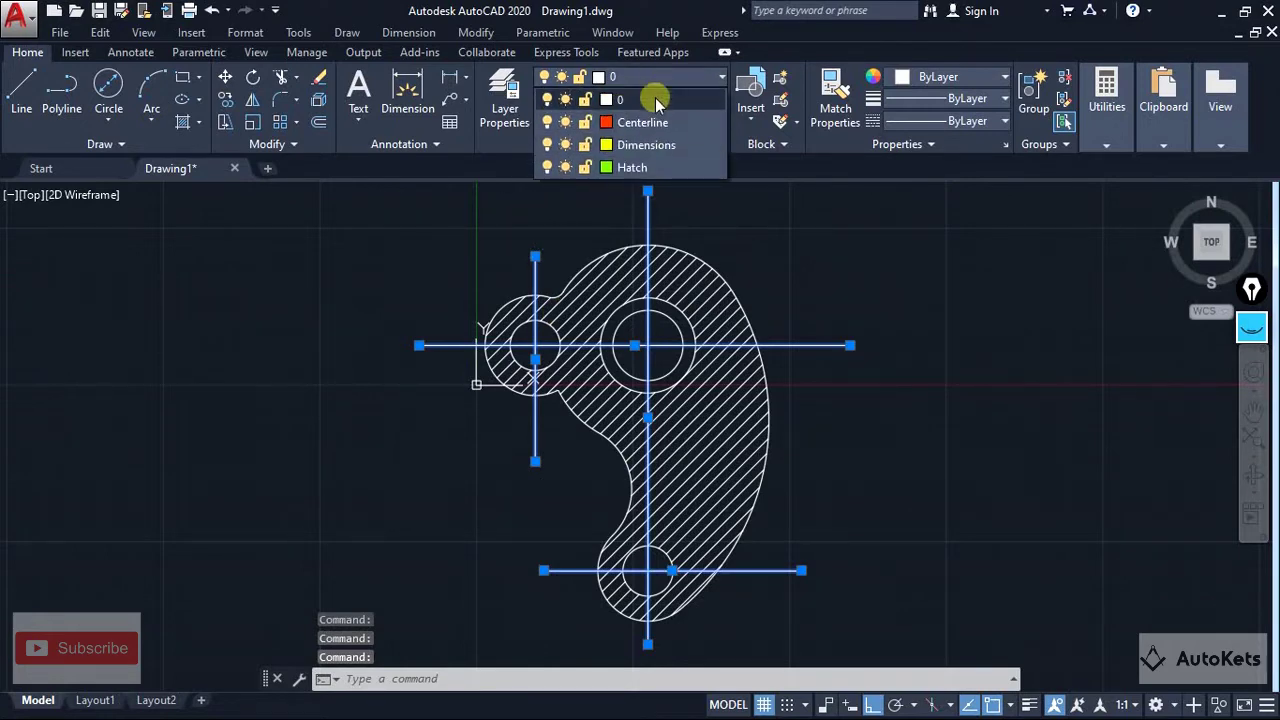
{"action": "left_click", "coordinate": [645, 122]}
{"action": "key", "text": "Escape"}
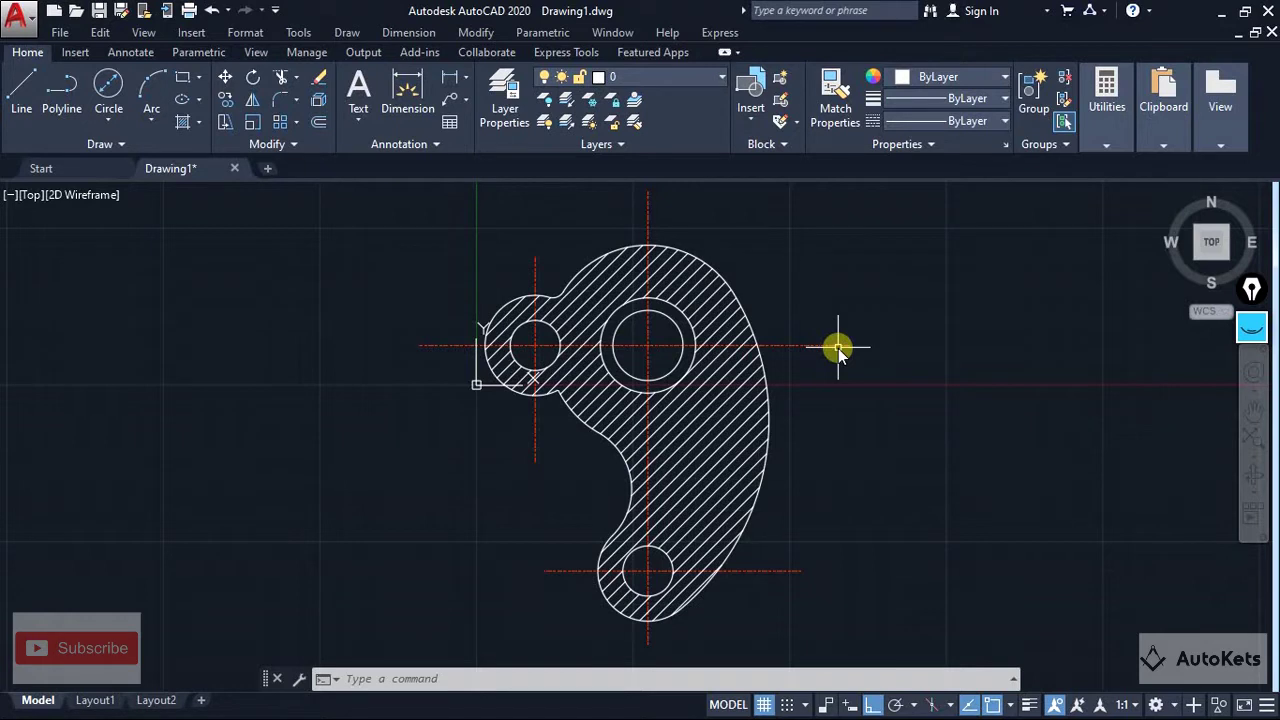
Move the part's hatch to the Hatch layer
{"action": "left_click", "coordinate": [690, 77]}
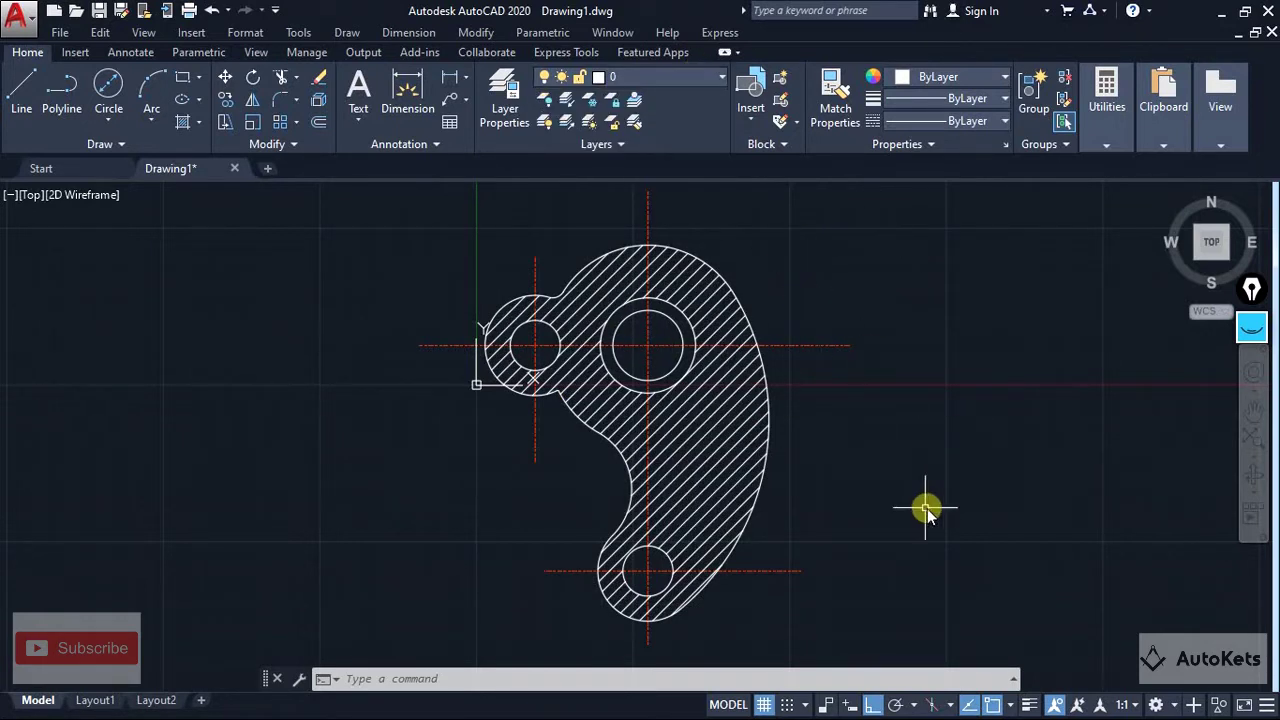
{"action": "left_click", "coordinate": [717, 470]}
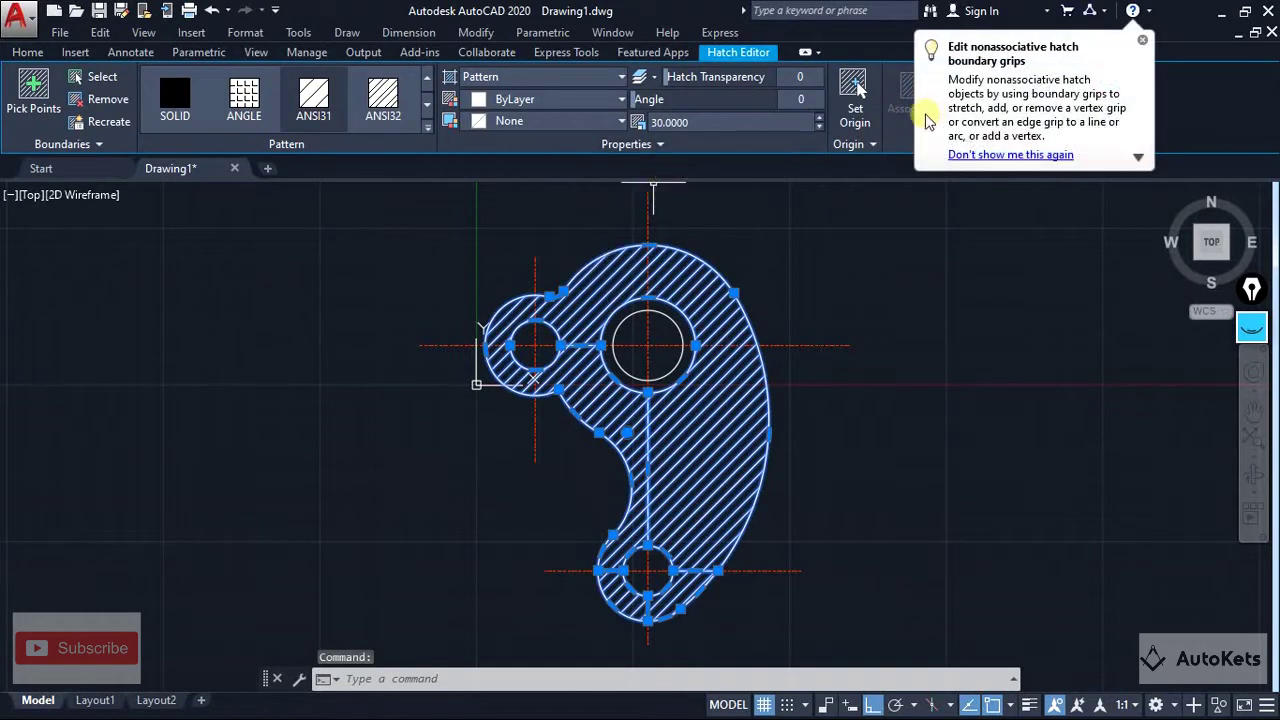
{"action": "left_click", "coordinate": [27, 52]}
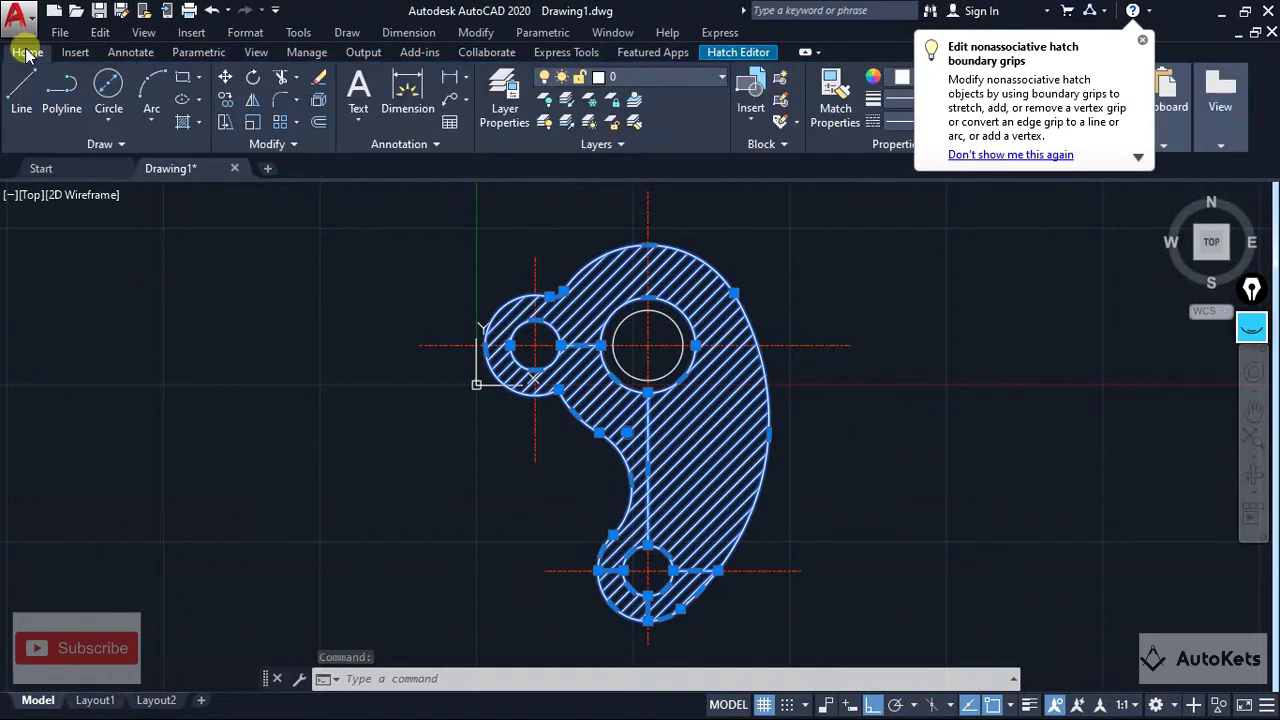
{"action": "left_click", "coordinate": [1142, 42]}
{"action": "left_click", "coordinate": [716, 76]}
{"action": "left_click", "coordinate": [628, 168]}
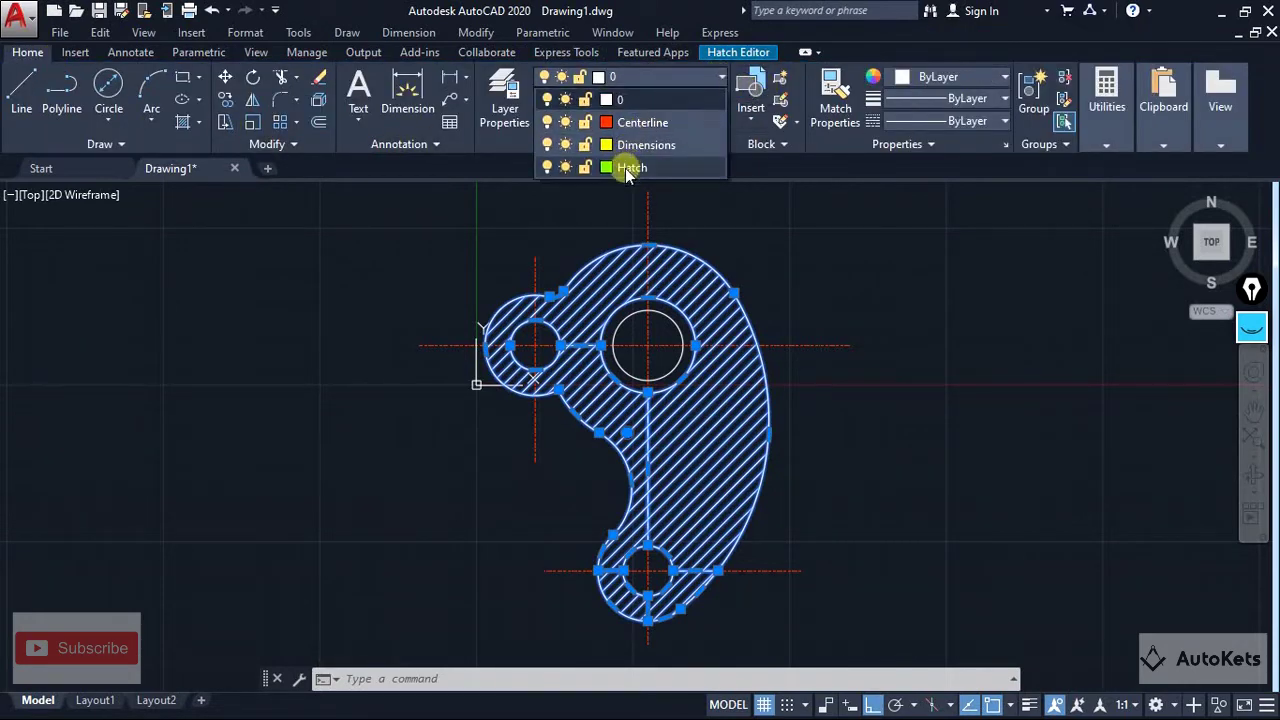
{"action": "key", "text": "Escape"}
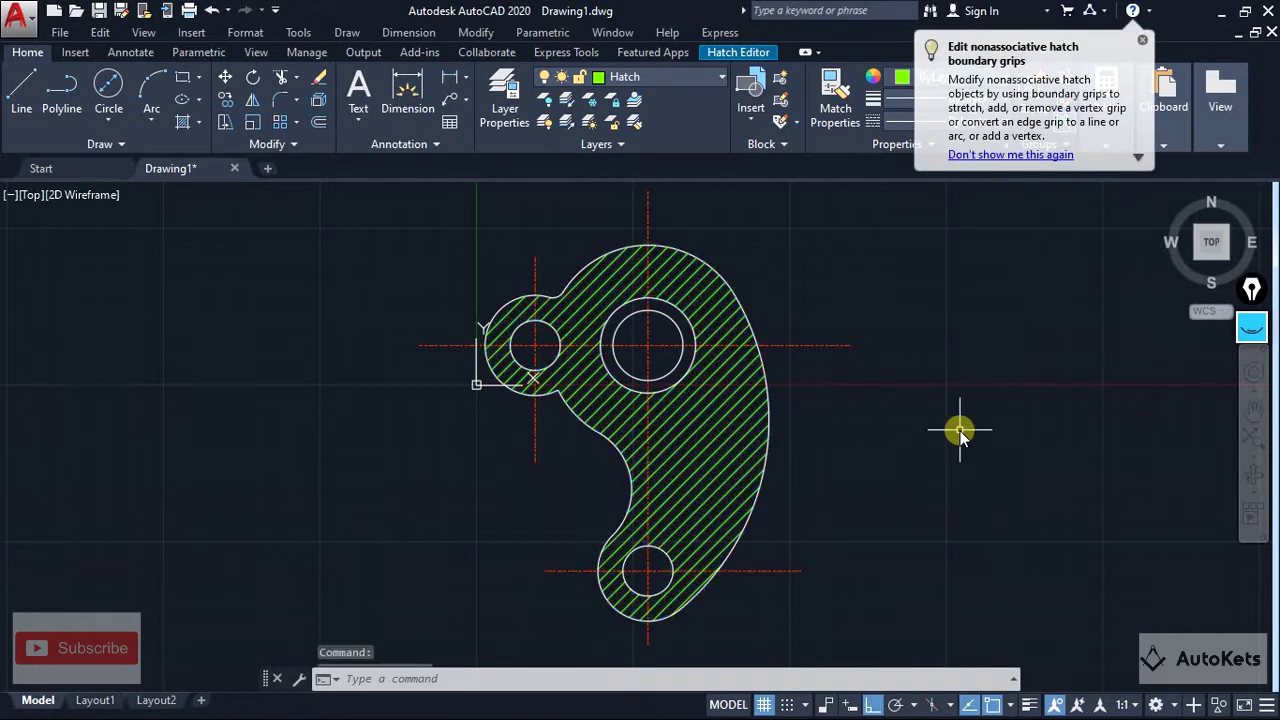
{"action": "key", "text": "Escape"}
{"action": "left_click", "coordinate": [1142, 41]}
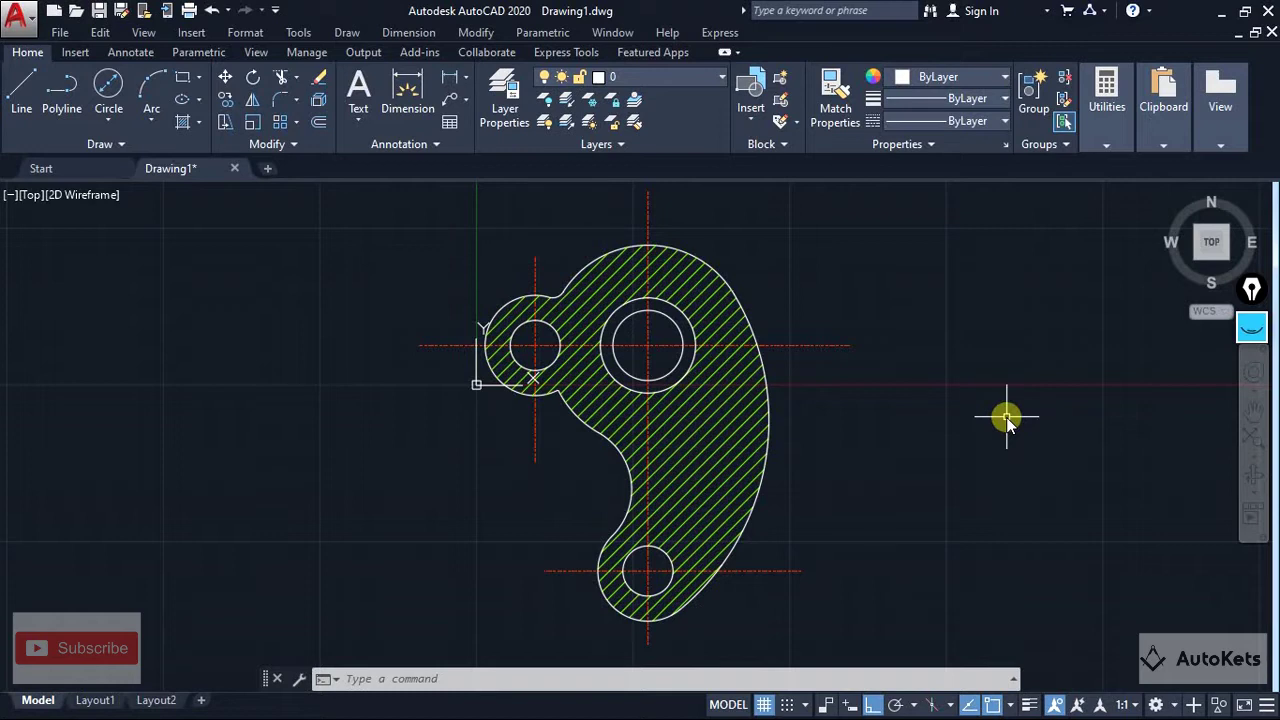
Make Dimensions the current layer
{"action": "left_click", "coordinate": [716, 77]}
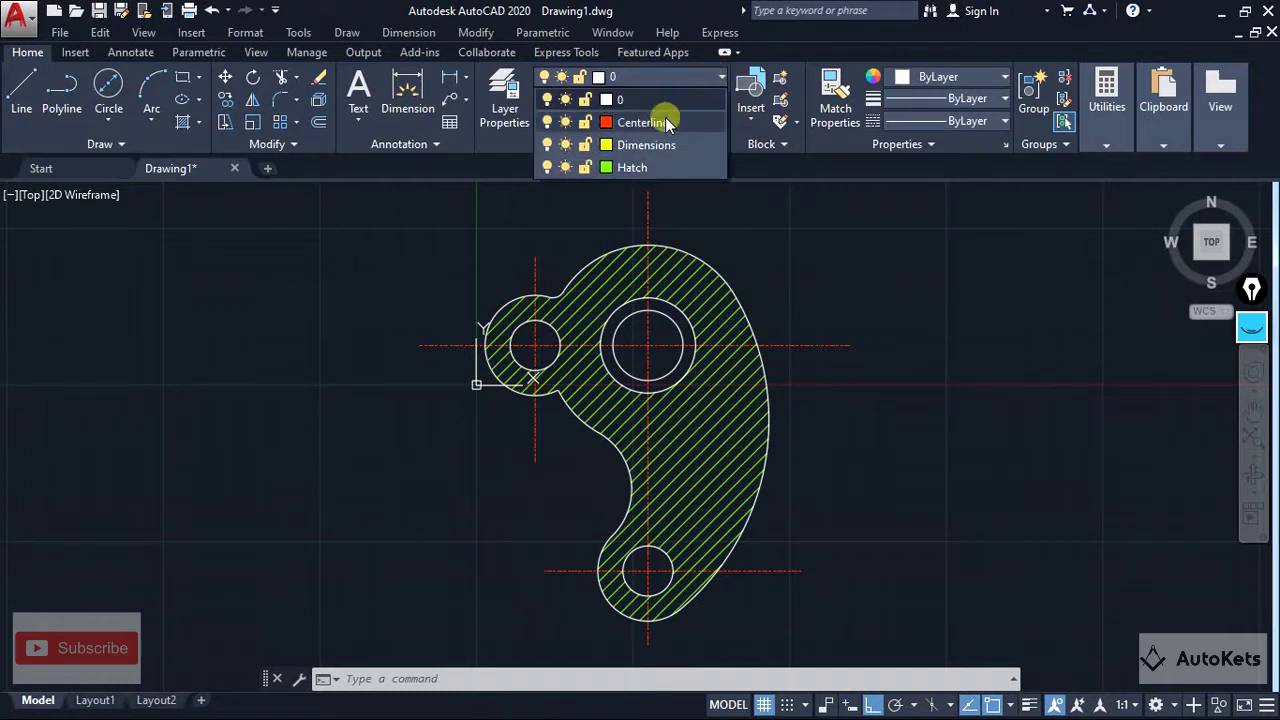
{"action": "left_click", "coordinate": [648, 145]}
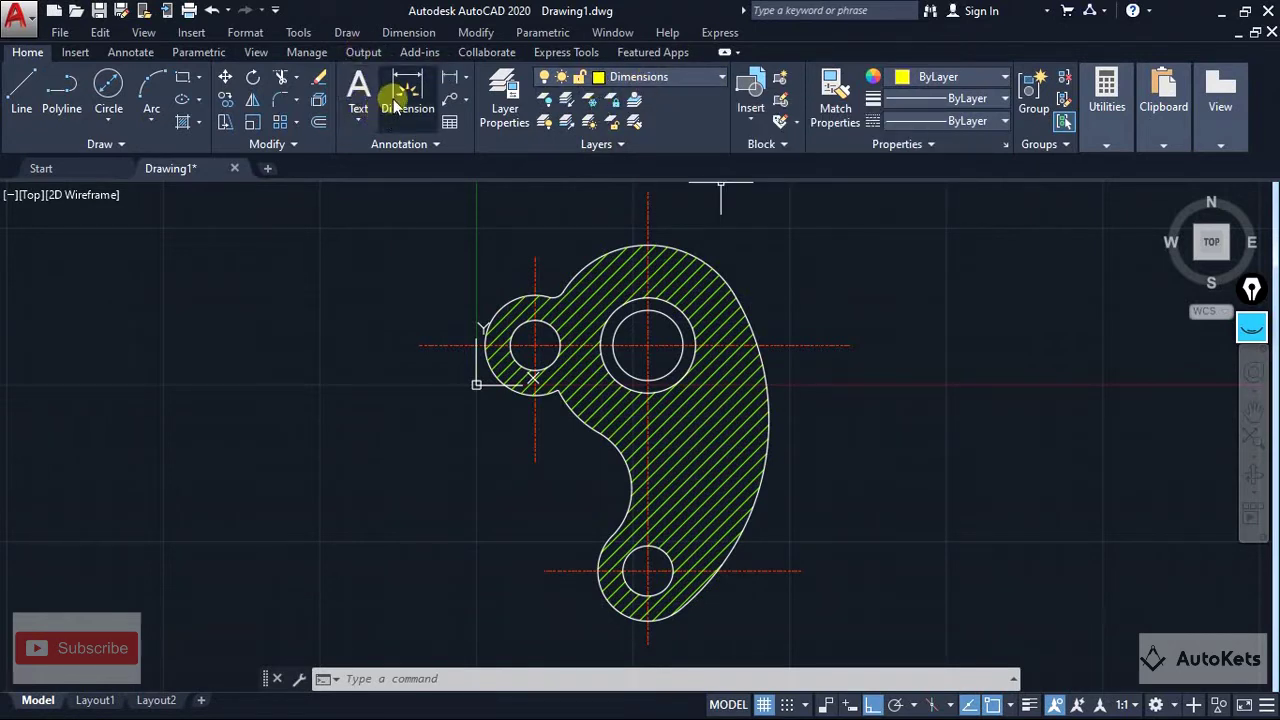
{"action": "left_click", "coordinate": [465, 77]}
Switch to the reference image MEchanical AutoCAD.PNG to check the required dimensions, and return to the AutoCAD drawing
{"action": "key", "text": "alt+Tab"}
{"action": "key", "text": "alt+Tab"}
{"action": "key", "text": "alt+Tab"}
{"action": "key", "text": "alt+Tab"}
{"action": "key", "text": "alt+Tab"}
{"action": "key", "text": "alt+Tab"}
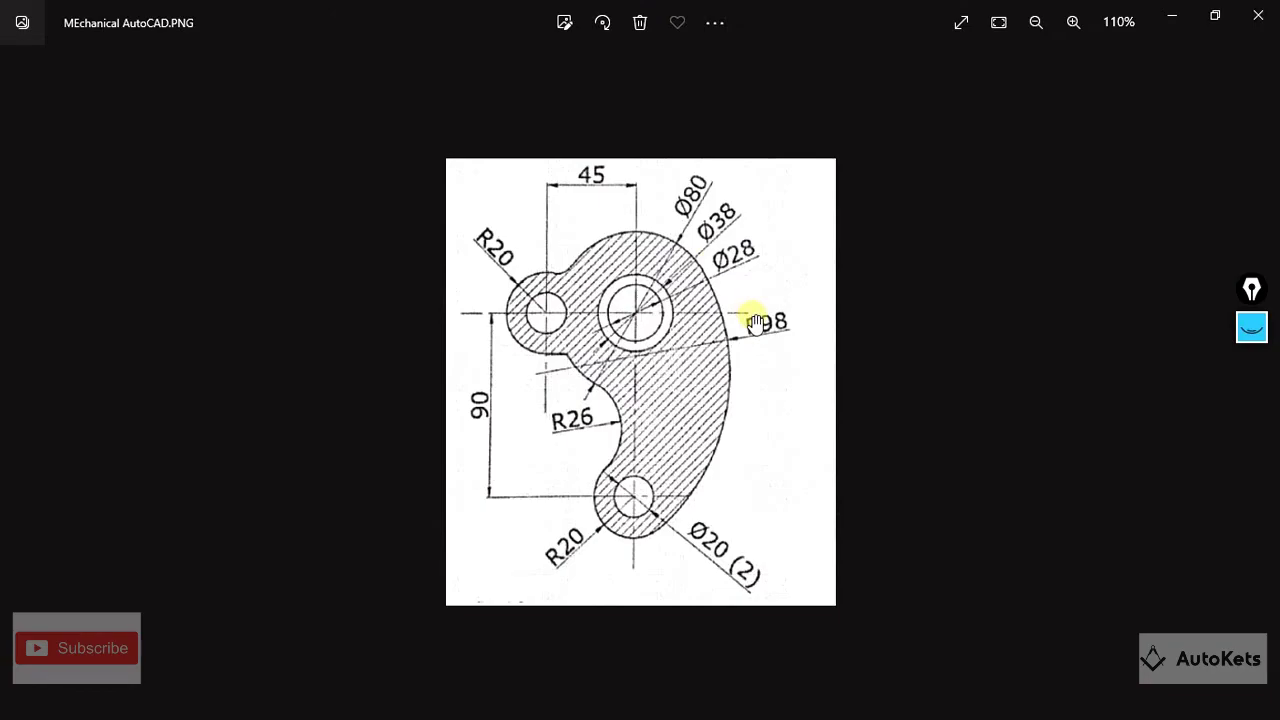
{"action": "key", "text": "alt+Tab"}
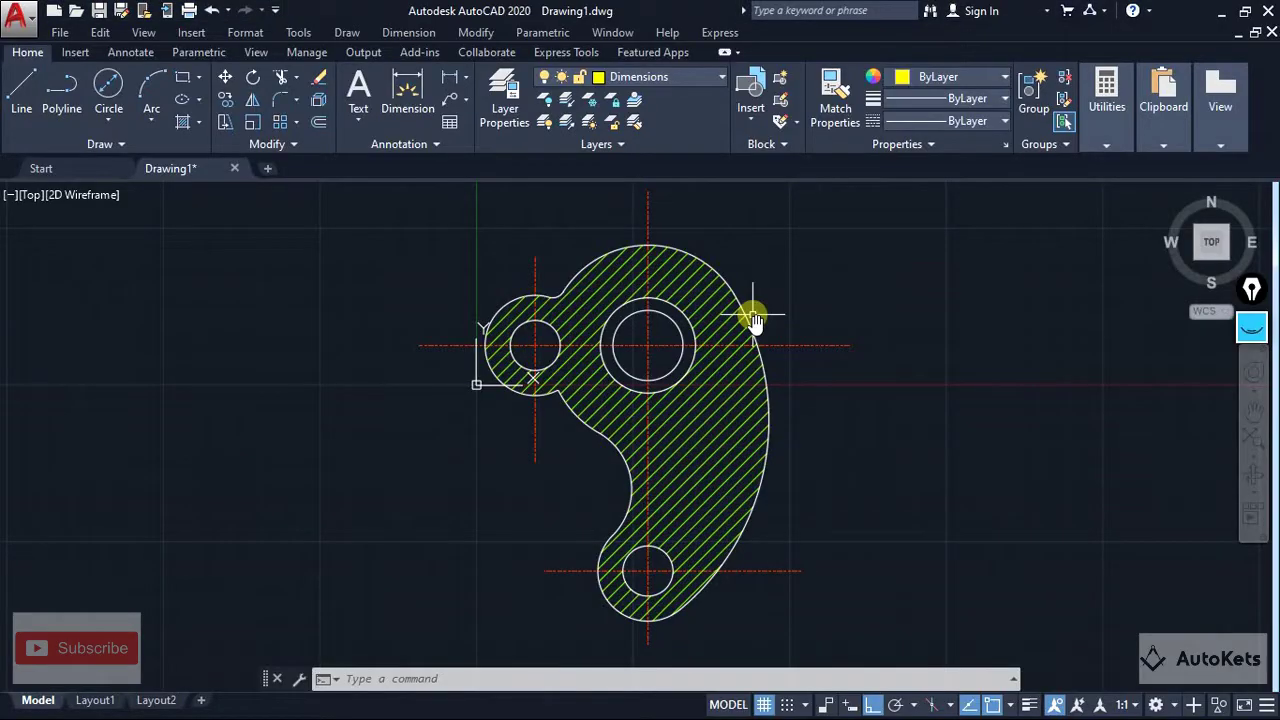
Add a radius dimension to the outer arc around the upper-left hole, placed outside the part to the upper left
{"action": "left_click", "coordinate": [470, 80]}
{"action": "left_click", "coordinate": [478, 253]}
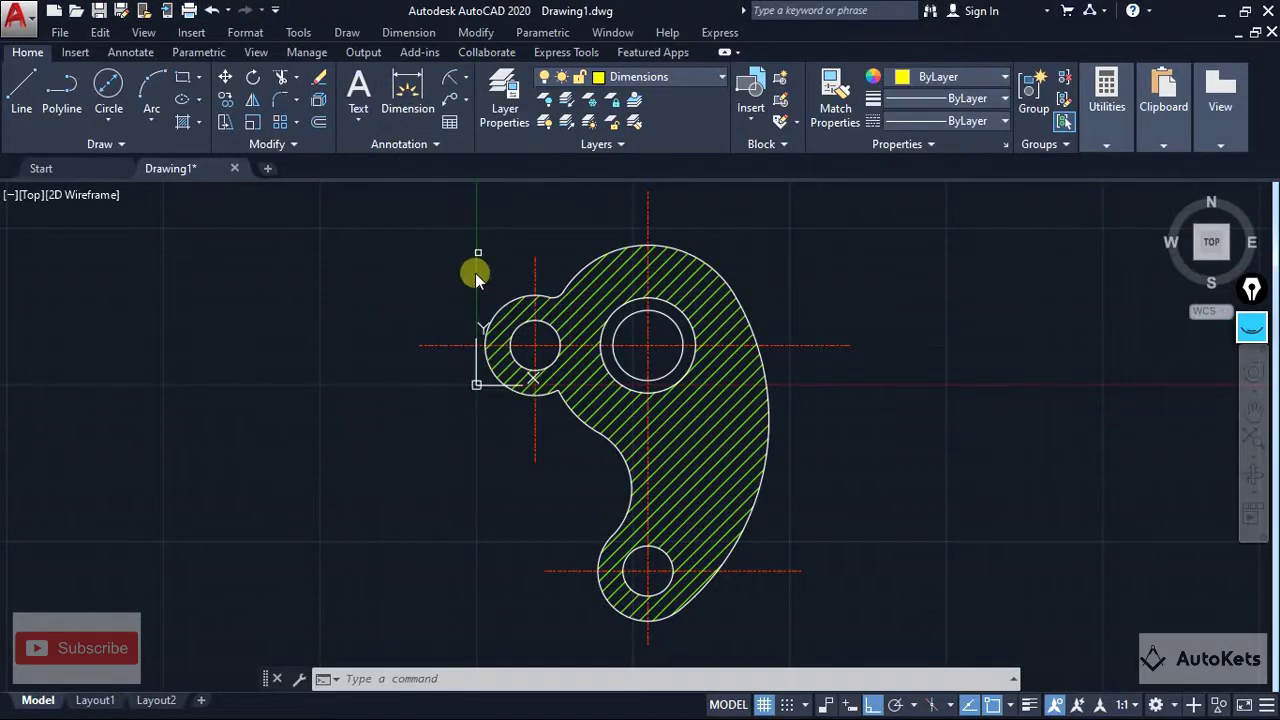
{"action": "left_click", "coordinate": [493, 304]}
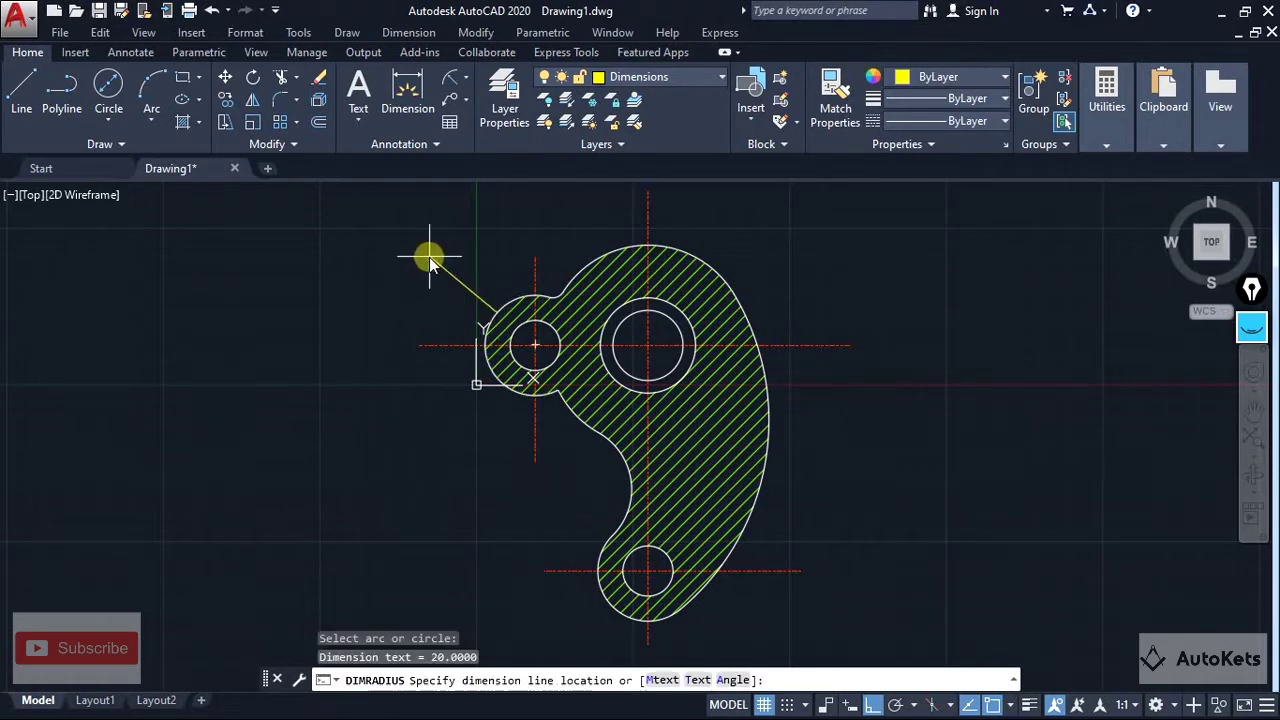
{"action": "scroll", "coordinate": [414, 262], "scroll_direction": "up", "scroll_amount": 5}
{"action": "scroll", "coordinate": [451, 251], "scroll_direction": "up", "scroll_amount": 2}
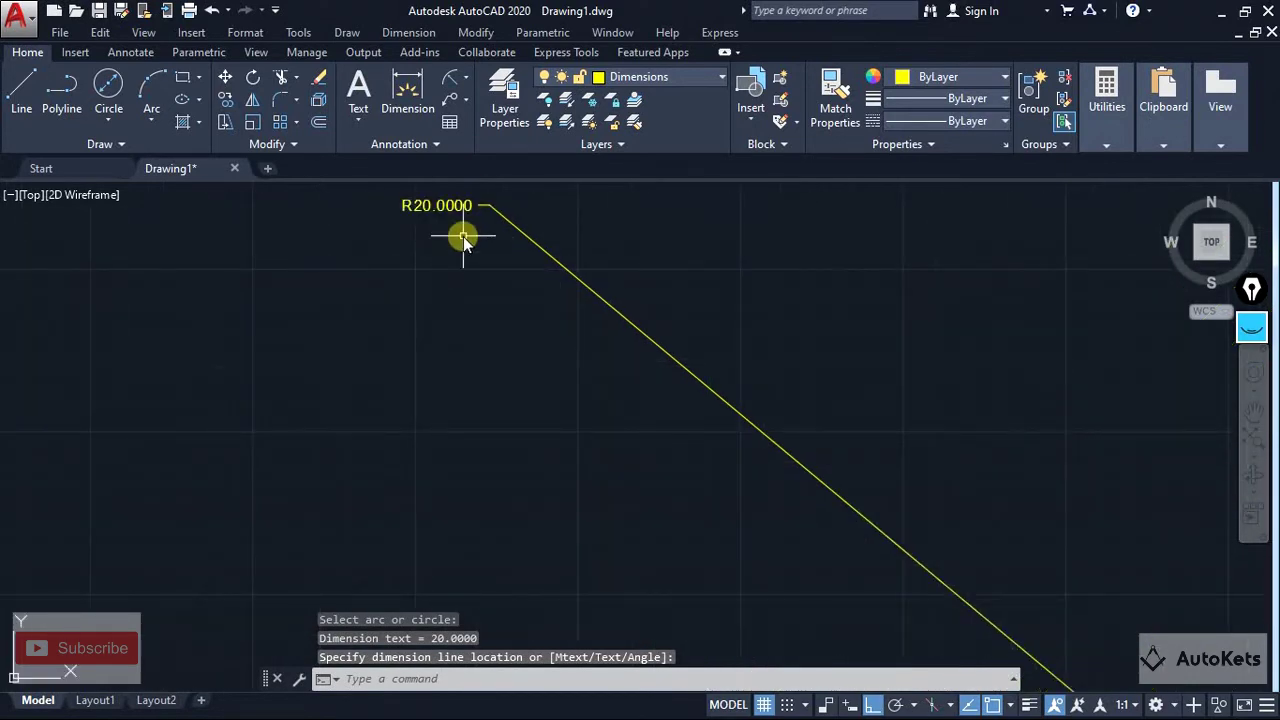
{"action": "scroll", "coordinate": [463, 236], "scroll_direction": "down", "scroll_amount": 4}
{"action": "scroll", "coordinate": [466, 251], "scroll_direction": "down", "scroll_amount": 5}
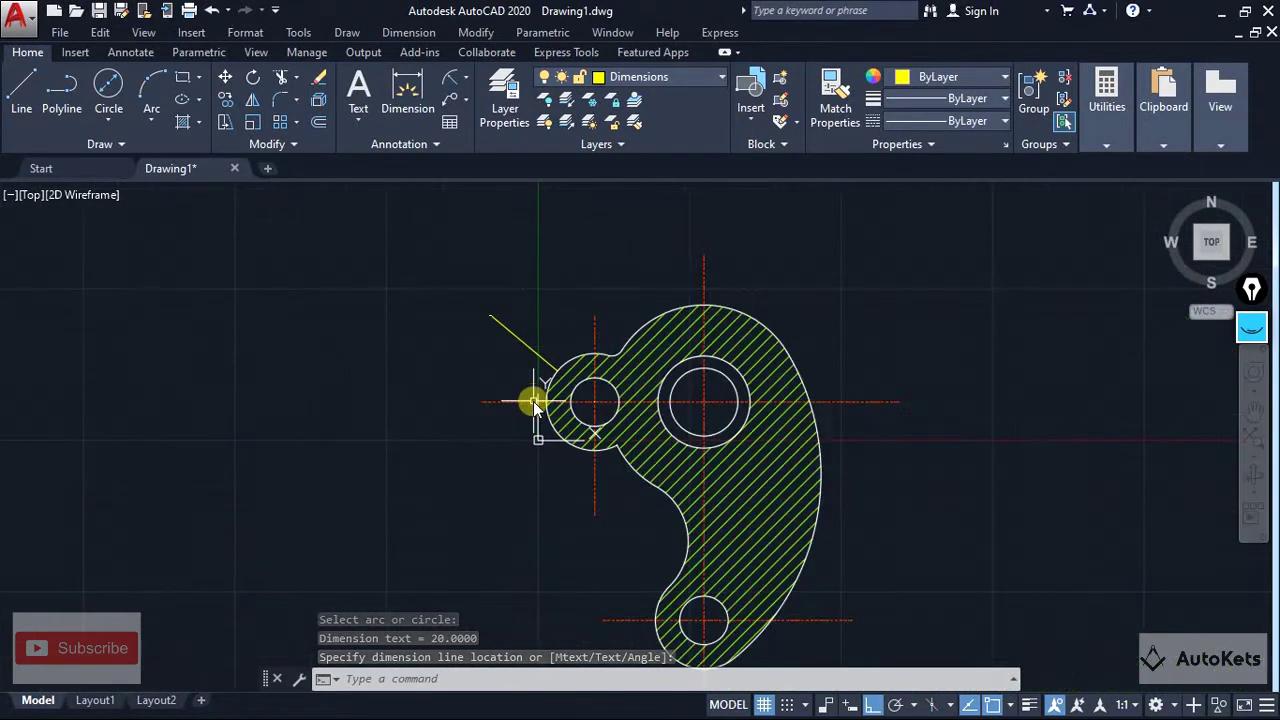
Set the overall dimension scale to 20 with DIMSCALE
{"action": "left_click", "coordinate": [417, 679]}
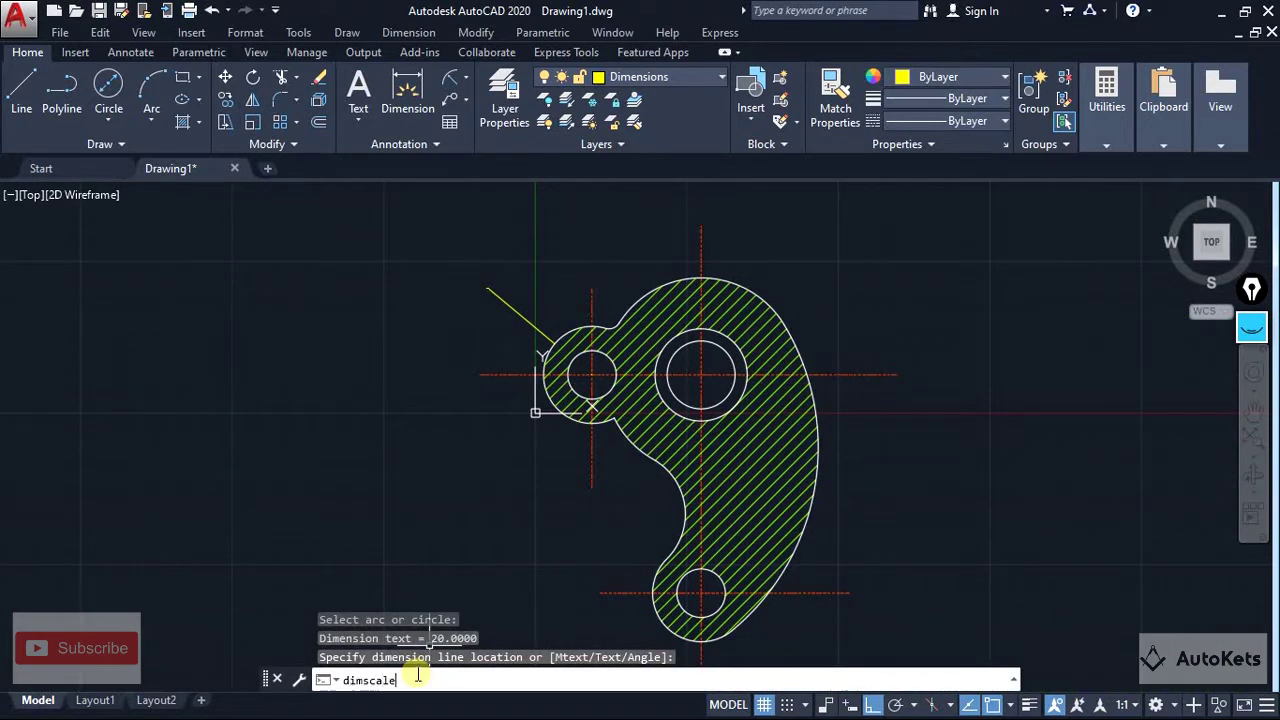
{"action": "type", "text": "dimscale"}
{"action": "key", "text": "Return"}
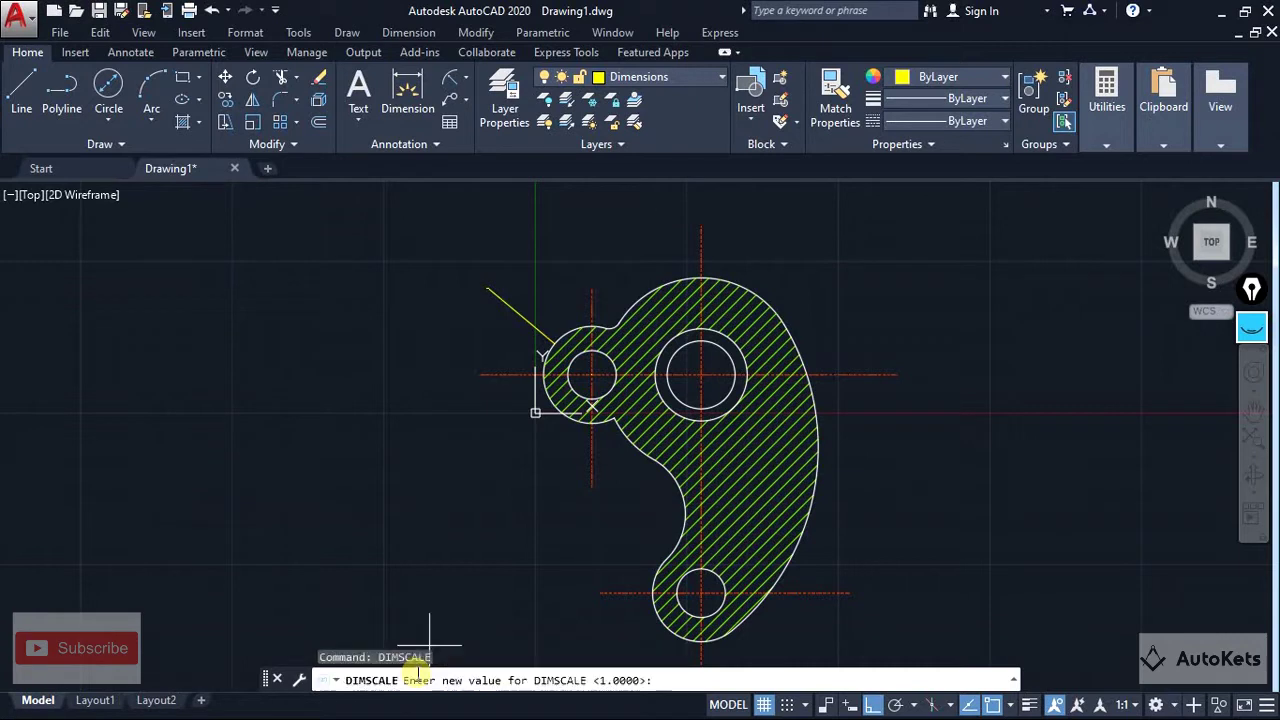
{"action": "type", "text": "20"}
{"action": "key", "text": "Return"}
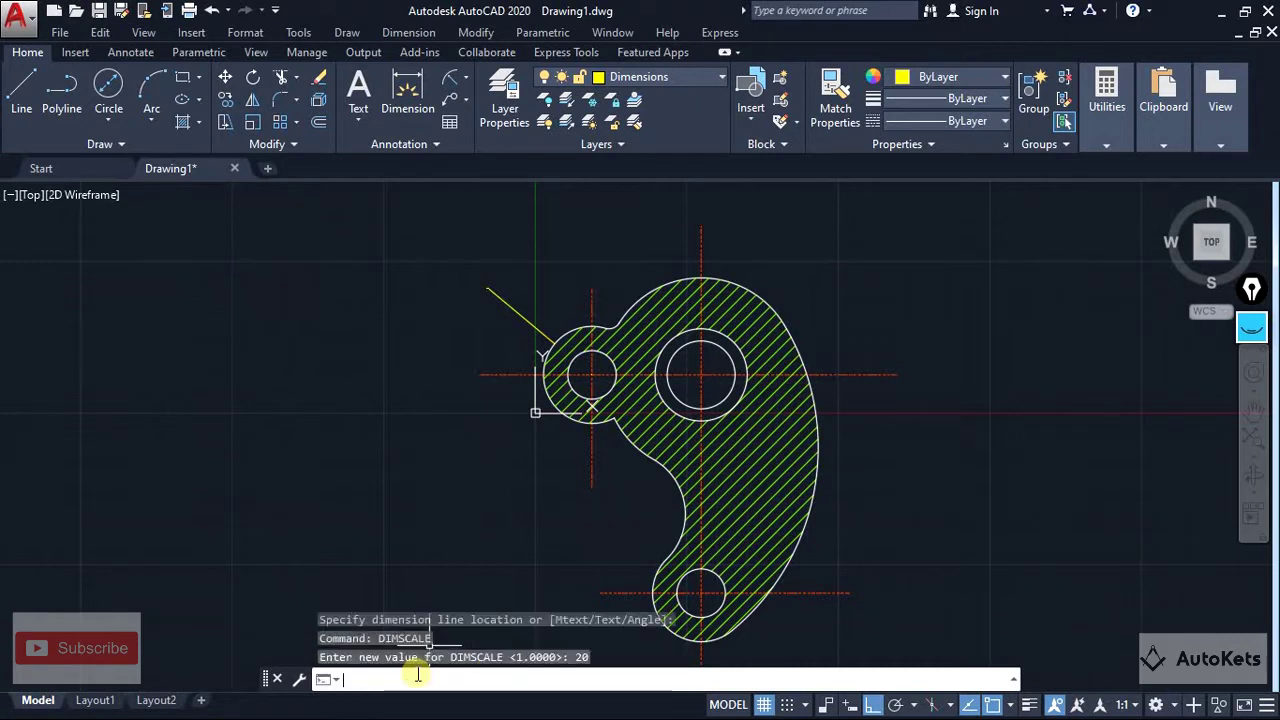
Edit the Standard dimension style's overrides and set the linear primary units precision to 0.0
{"action": "left_click", "coordinate": [456, 146]}
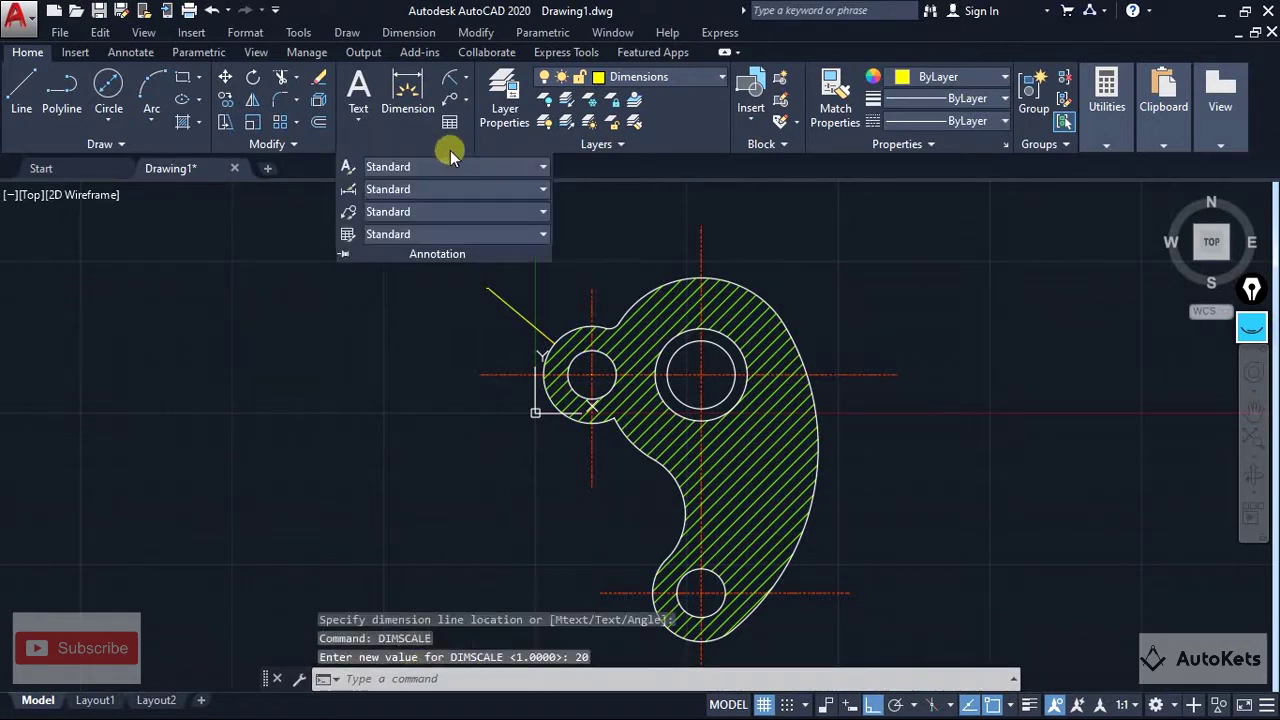
{"action": "left_click", "coordinate": [347, 192]}
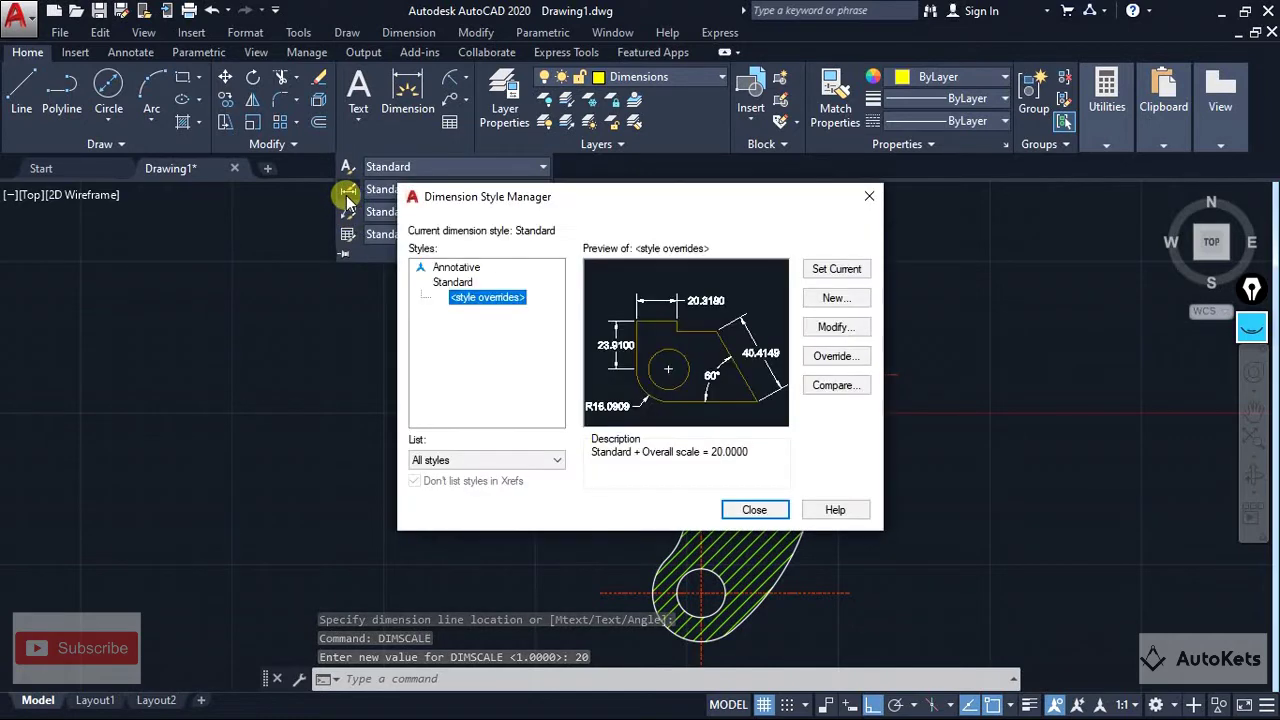
{"action": "left_click", "coordinate": [812, 336]}
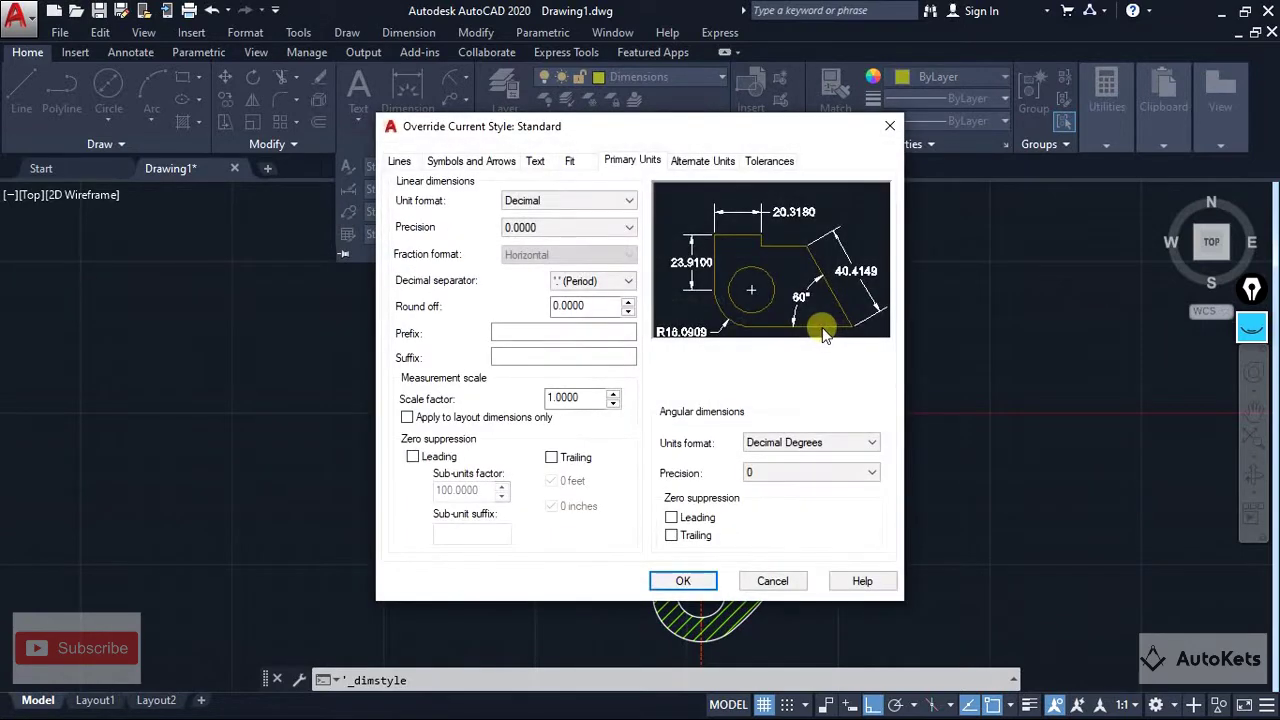
{"action": "left_click", "coordinate": [527, 227]}
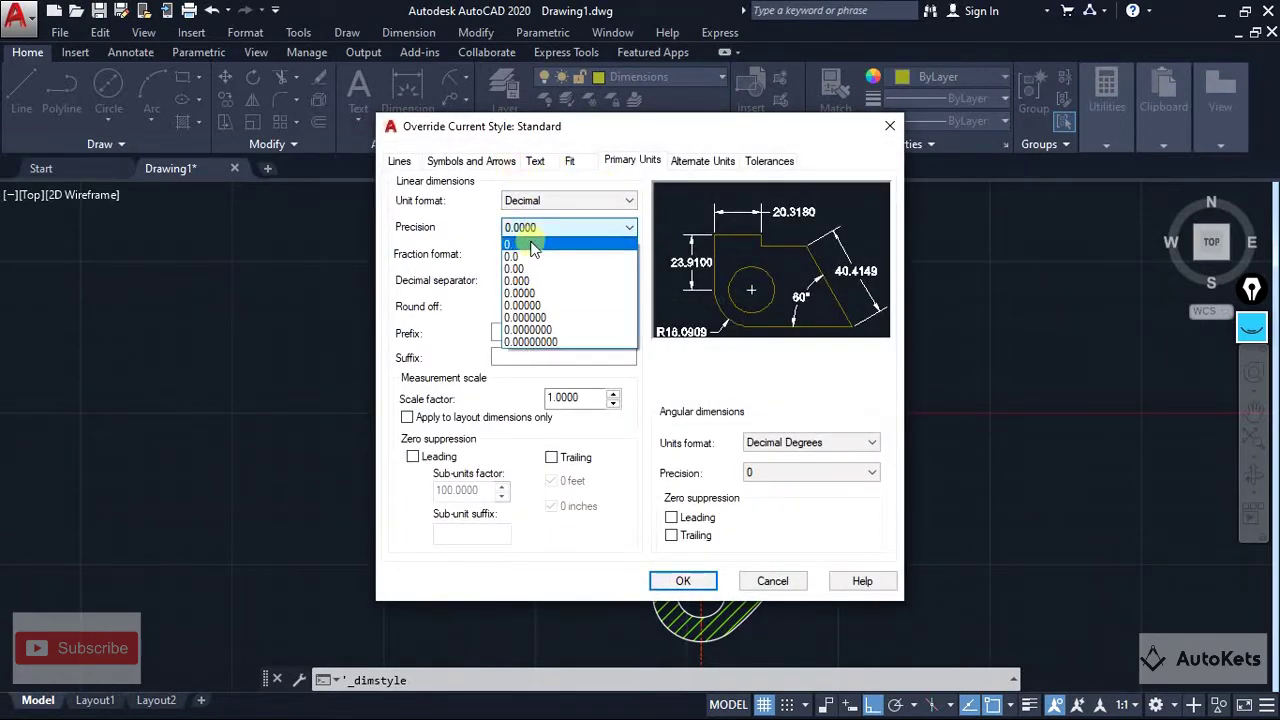
{"action": "left_click", "coordinate": [527, 256]}
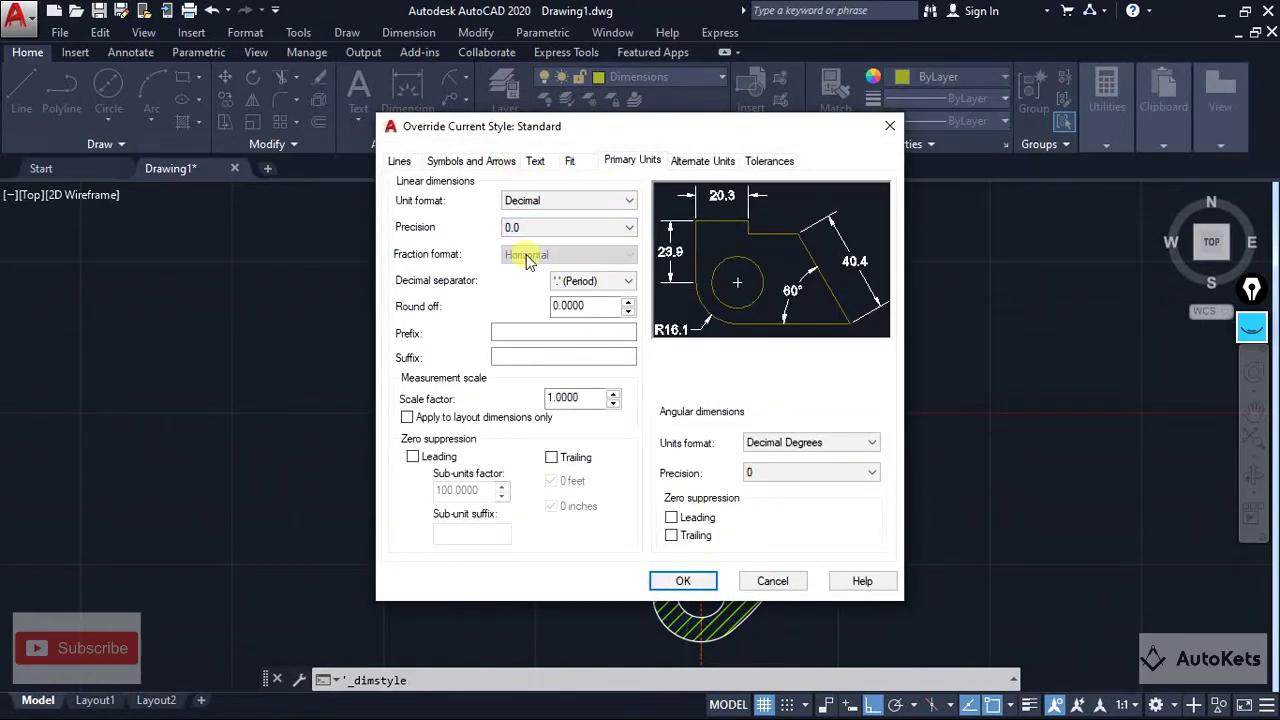
Apply the dimension style override and delete the existing radius dimension beside the upper-left arc
{"action": "left_click", "coordinate": [683, 581]}
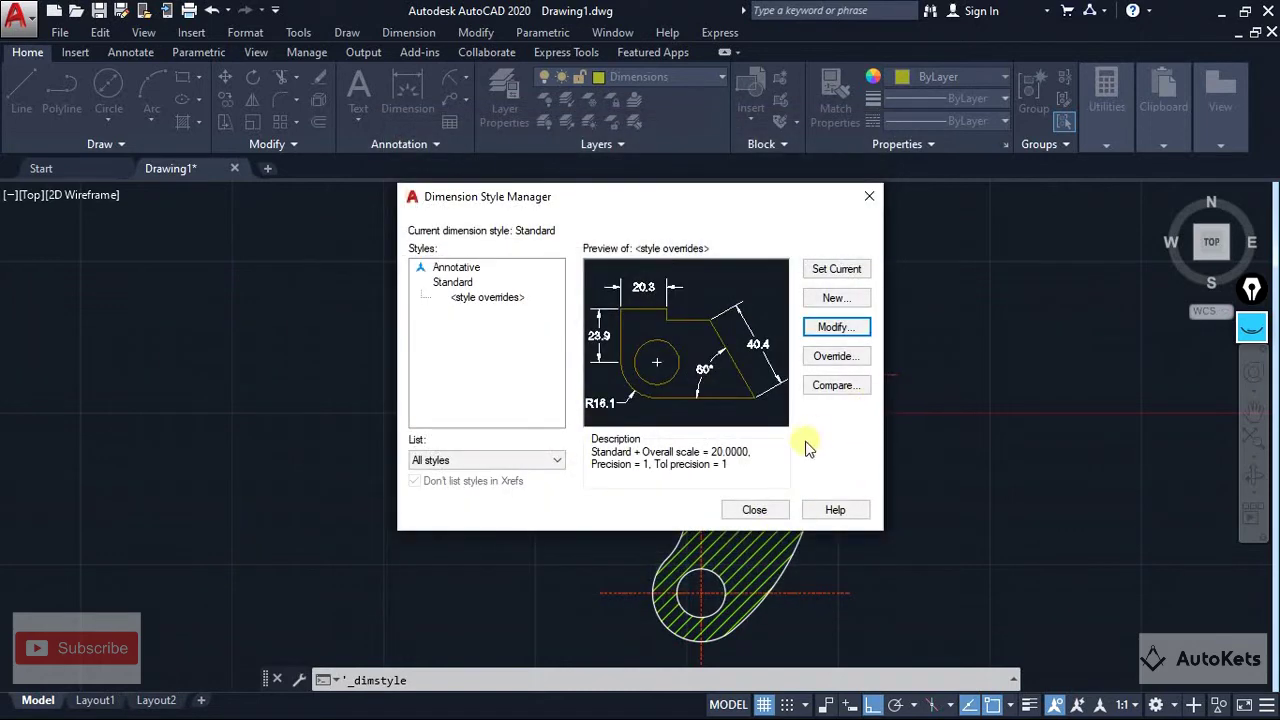
{"action": "left_click", "coordinate": [762, 507]}
{"action": "scroll", "coordinate": [486, 311], "scroll_direction": "up", "scroll_amount": 2}
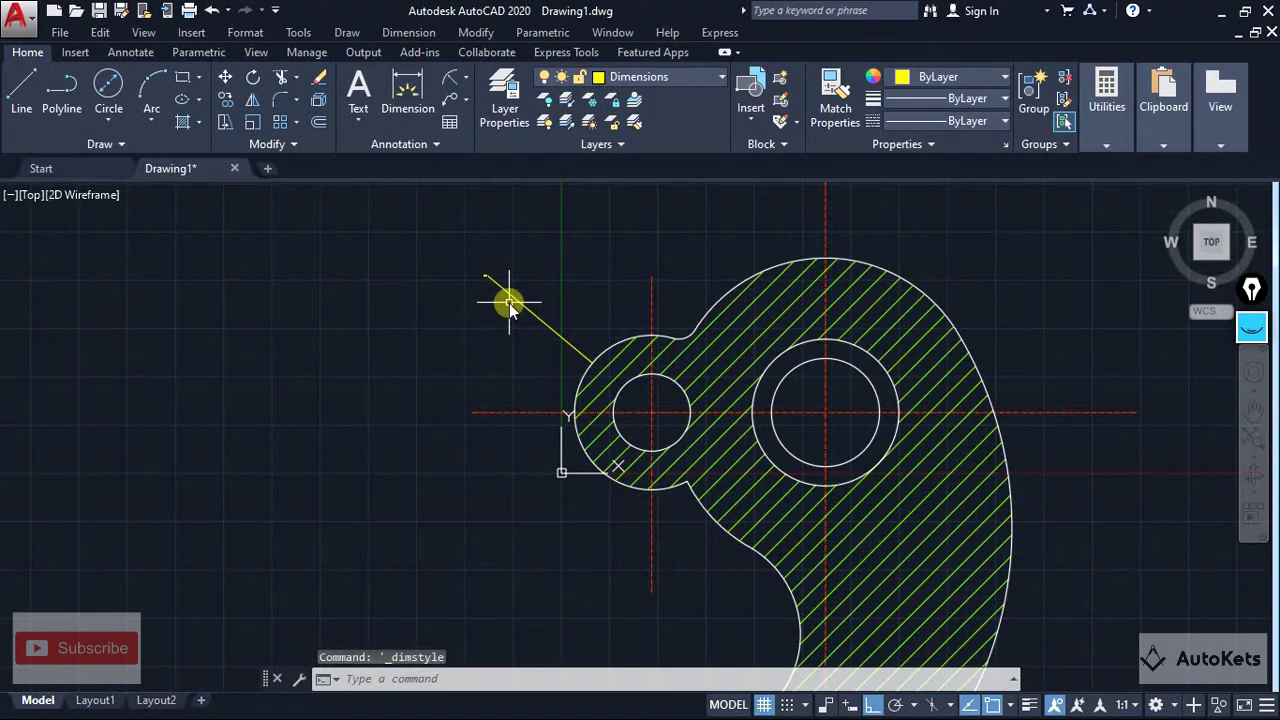
{"action": "left_click", "coordinate": [511, 298]}
{"action": "key", "text": "Delete"}
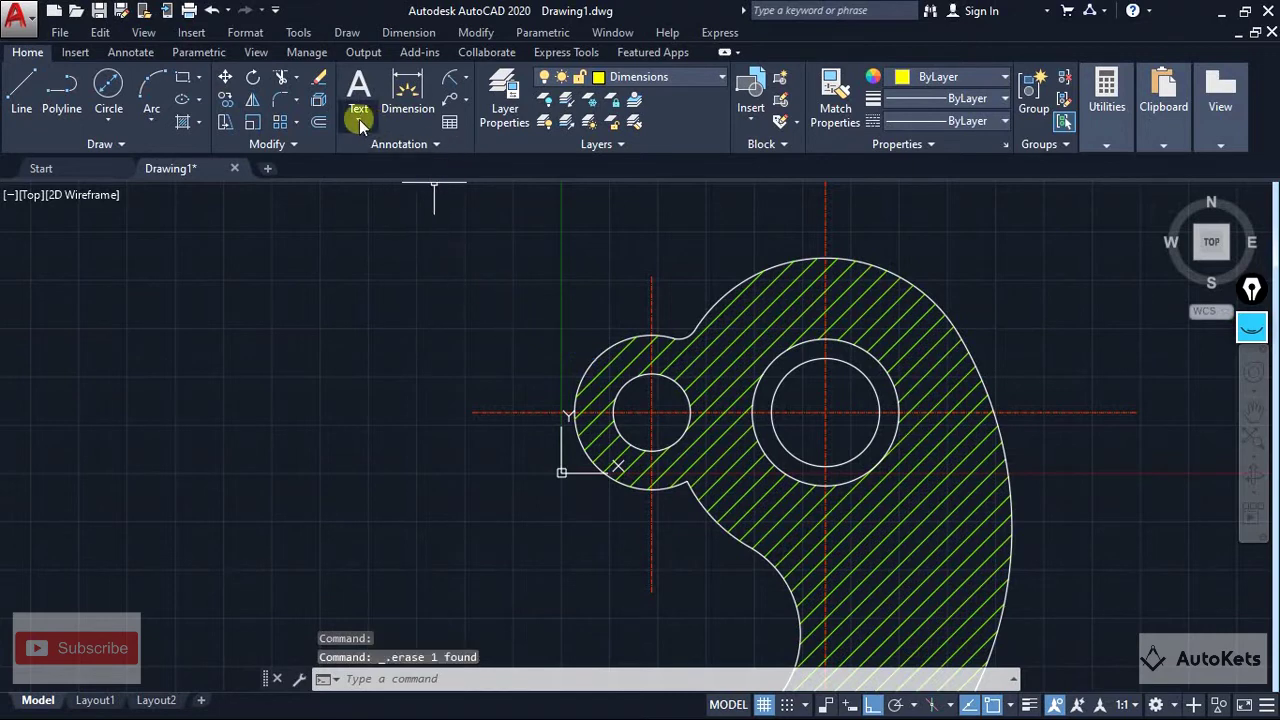
Dimension the radius of the outer arc around the upper-left hole again, placing the text outside the part to the upper left
{"action": "type", "text": "dra"}
{"action": "key", "text": "Return"}
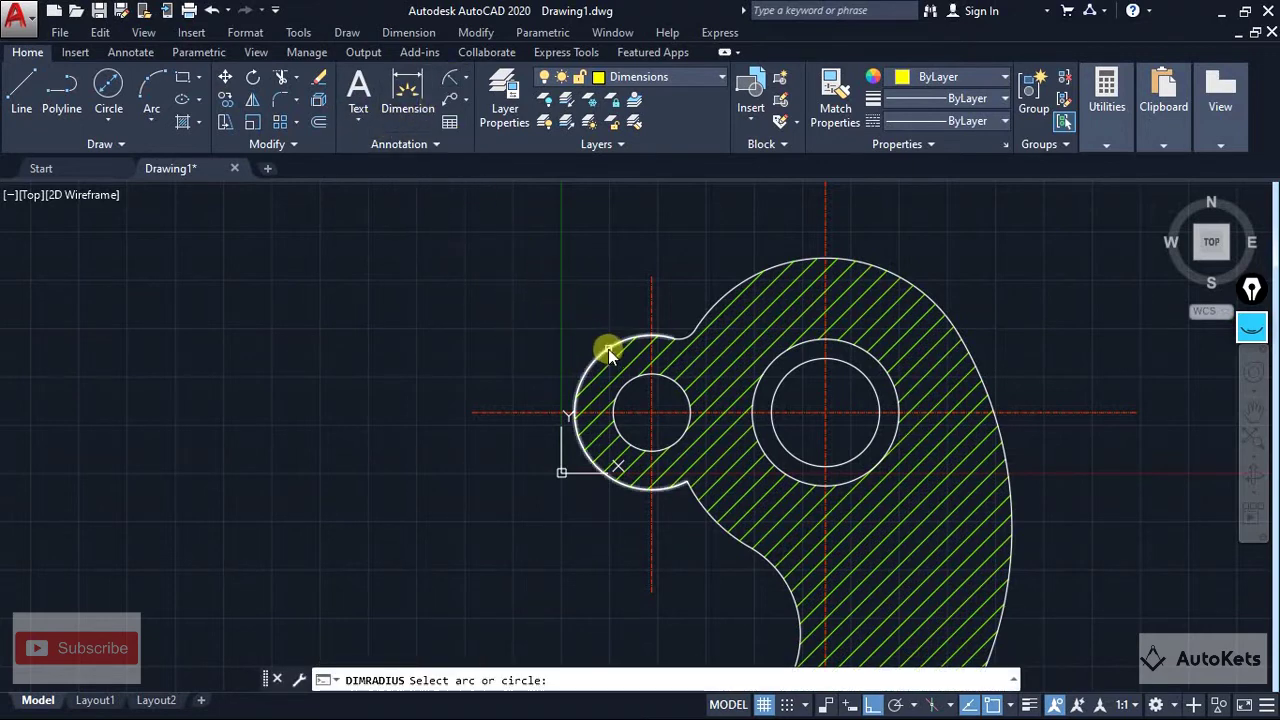
{"action": "left_click", "coordinate": [608, 349]}
{"action": "left_click", "coordinate": [537, 275]}
{"action": "key", "text": "Escape"}
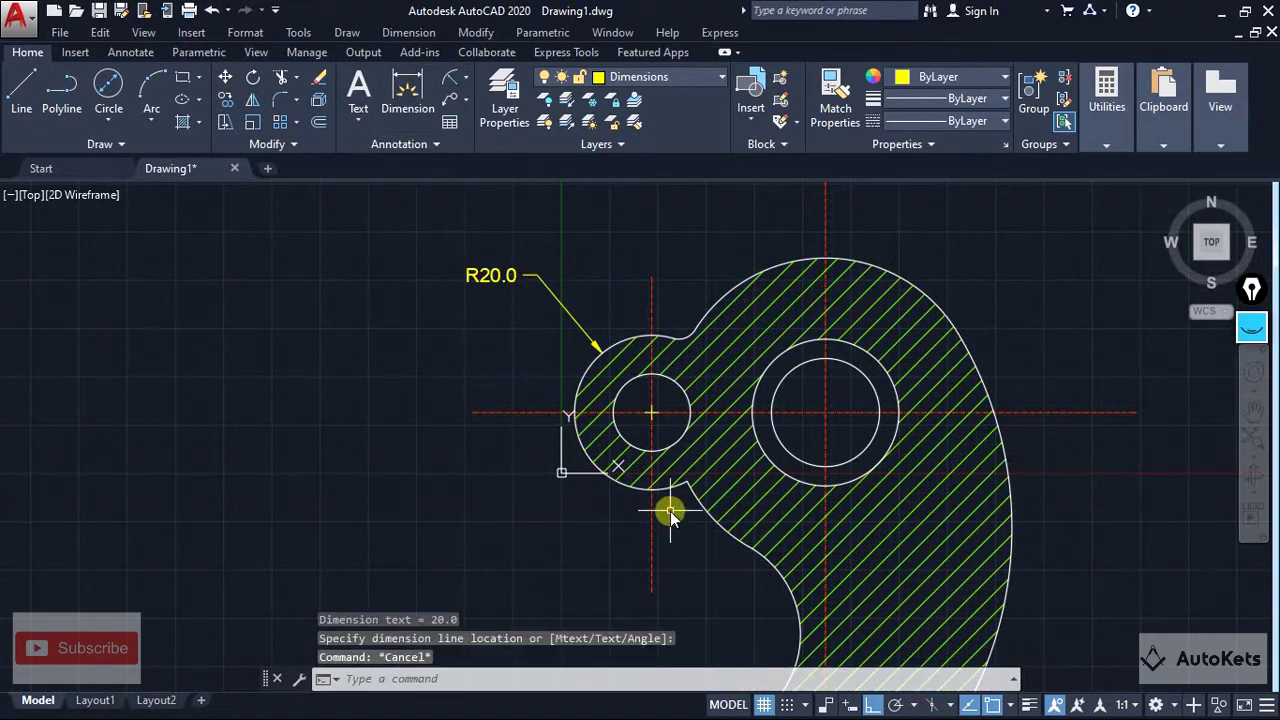
{"action": "scroll", "coordinate": [670, 511], "scroll_direction": "down", "scroll_amount": 2}
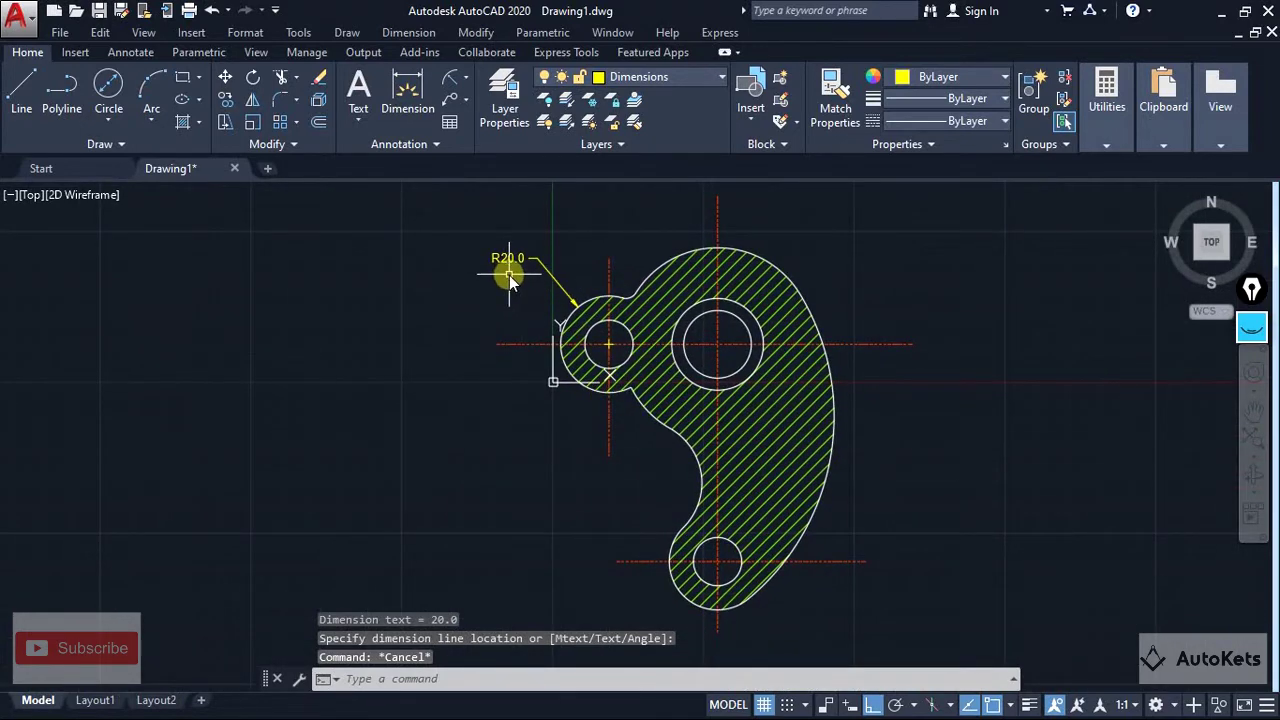
{"action": "scroll", "coordinate": [509, 275], "scroll_direction": "up", "scroll_amount": 2}
Check the reference image and add a diameter dimension to the part's large upper arc, placed outside to the upper right
{"action": "key", "text": "alt+Tab"}
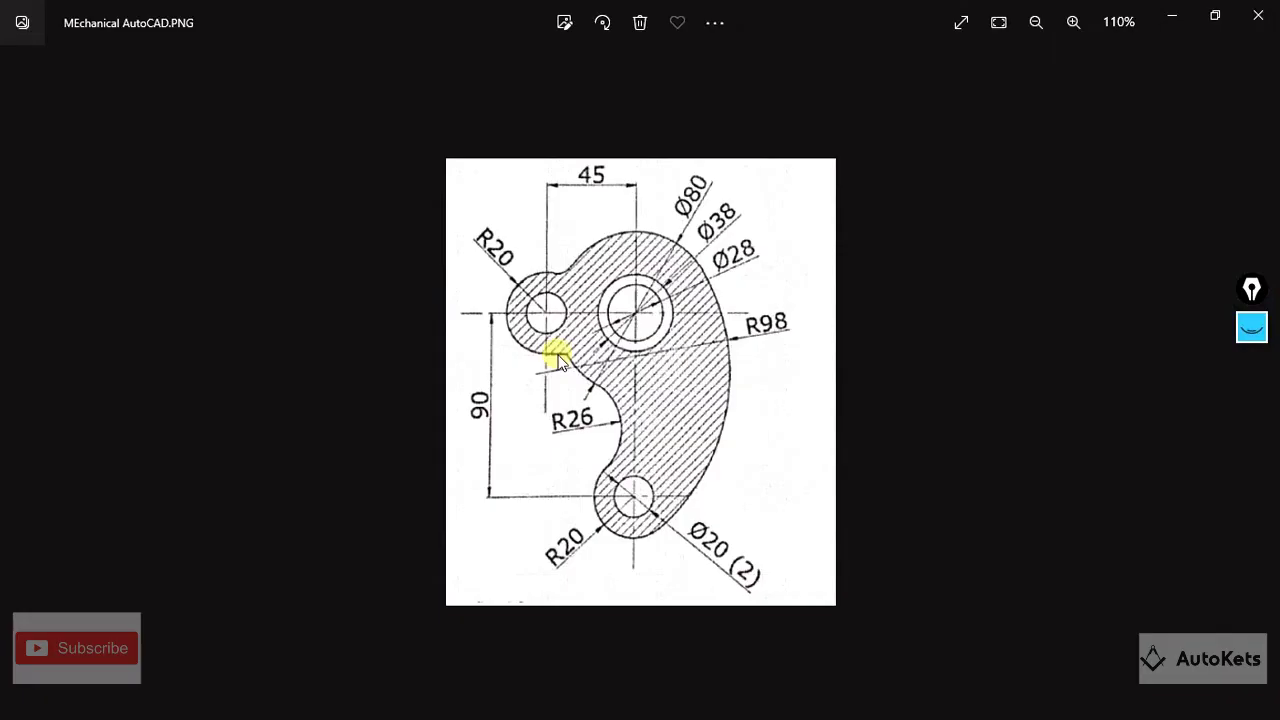
{"action": "key", "text": "alt+Tab"}
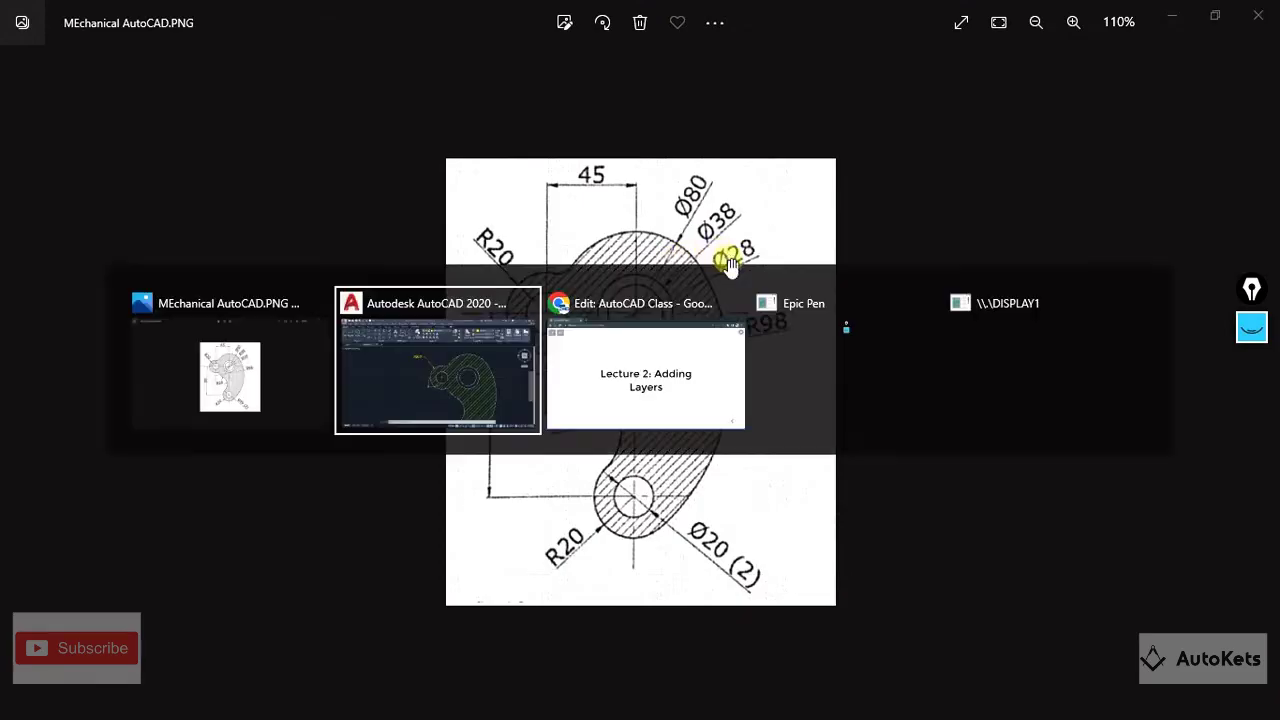
{"action": "scroll", "coordinate": [543, 257], "scroll_direction": "down", "scroll_amount": 2}
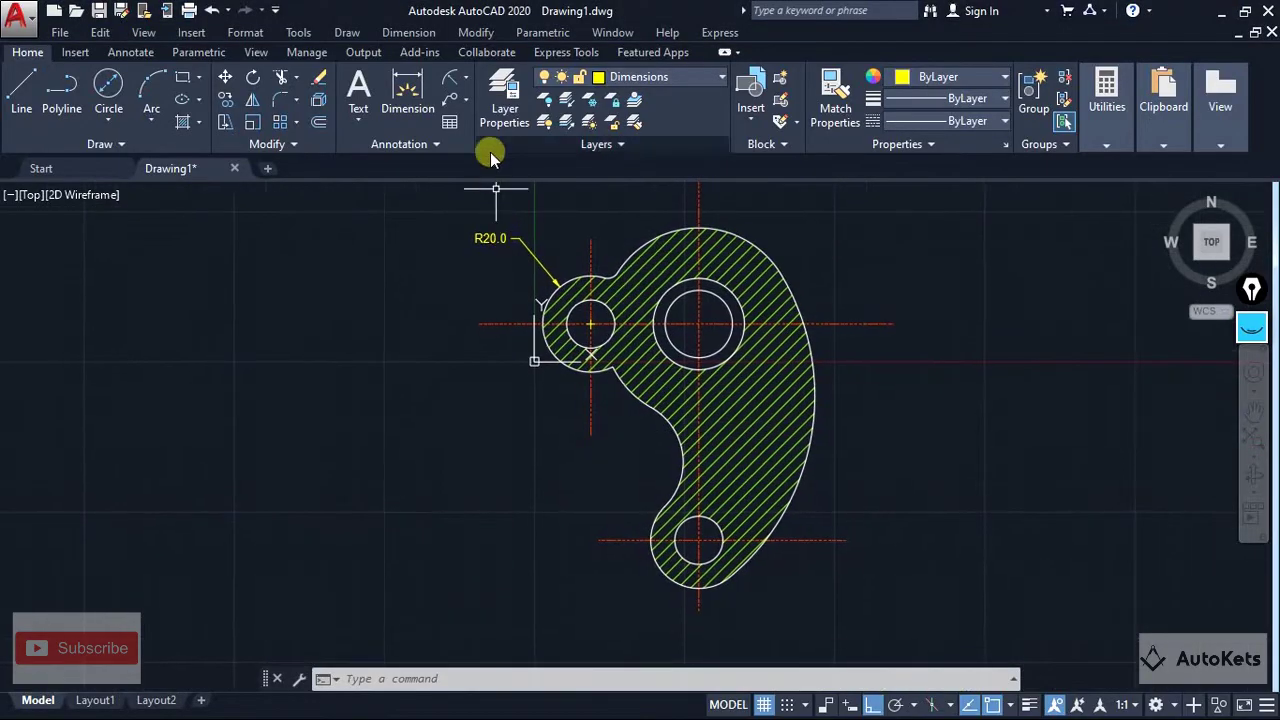
{"action": "left_click", "coordinate": [466, 77]}
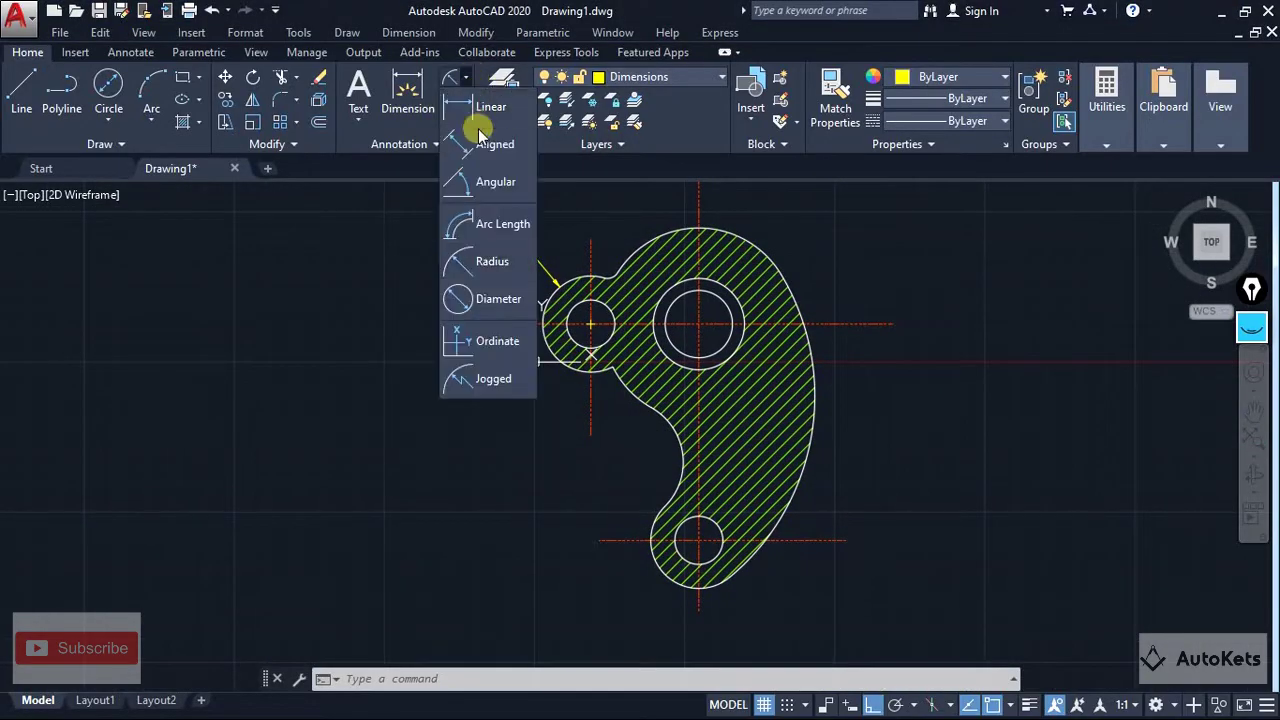
{"action": "left_click", "coordinate": [491, 297]}
{"action": "left_click", "coordinate": [767, 250]}
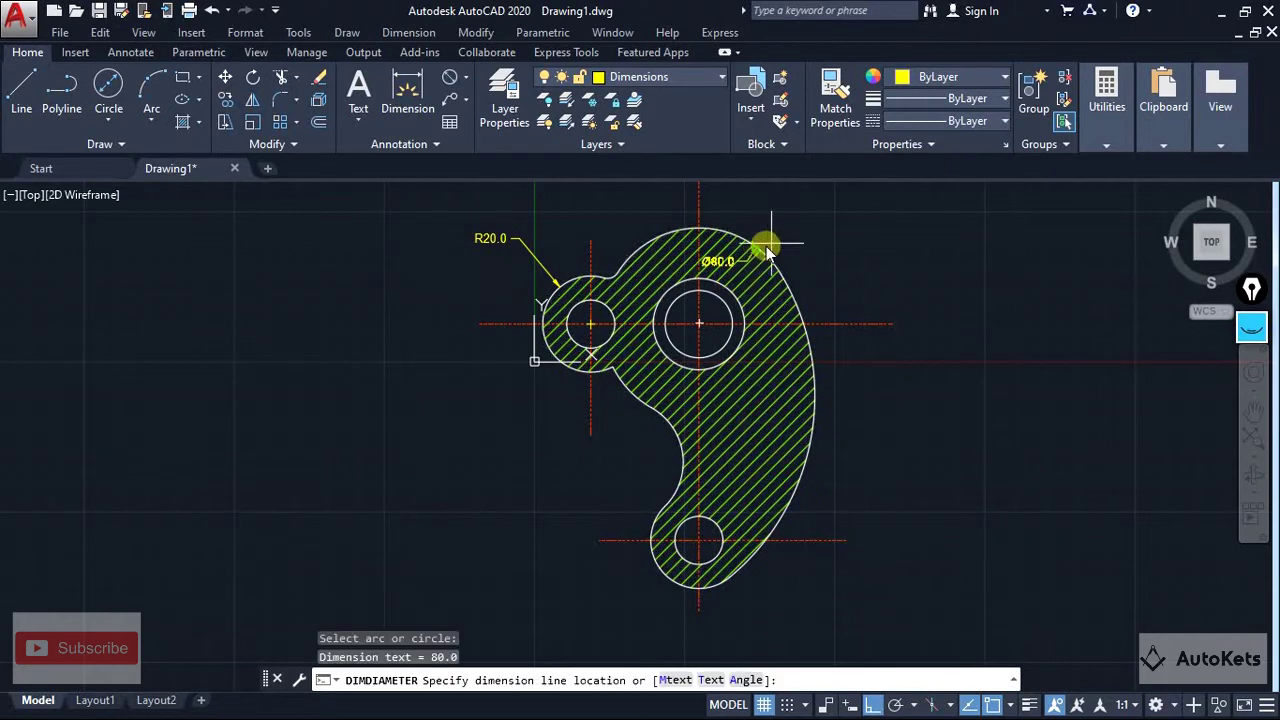
{"action": "left_click", "coordinate": [820, 197]}
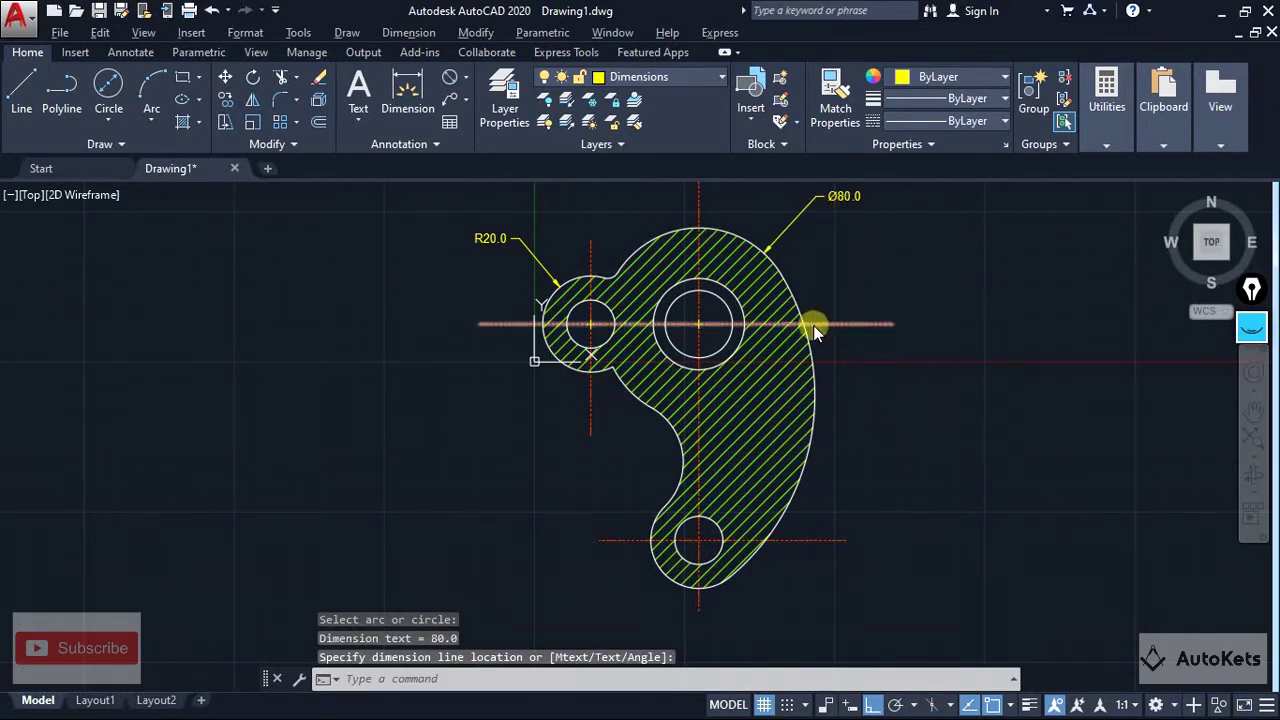
Check the reference image and add a diameter dimension to the outer circle of the central hole, placed below the large arc's diameter
{"action": "key", "text": "alt+Tab"}
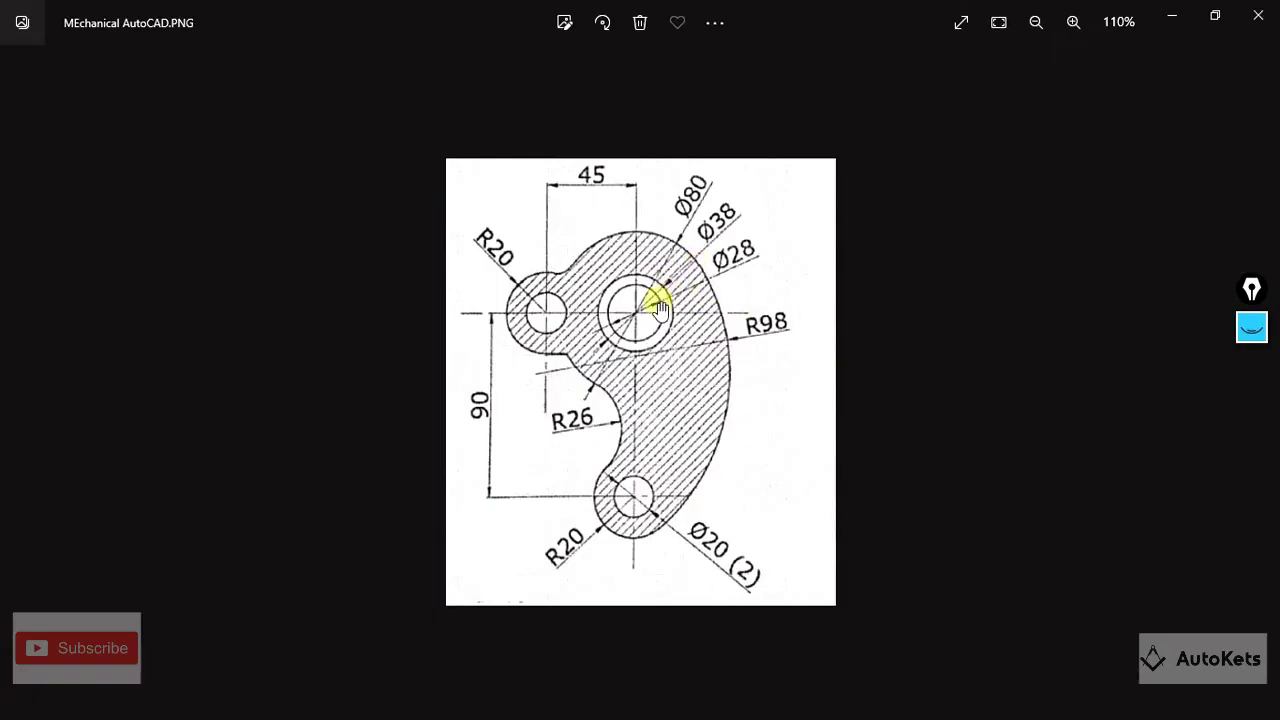
{"action": "key", "text": "alt+Tab"}
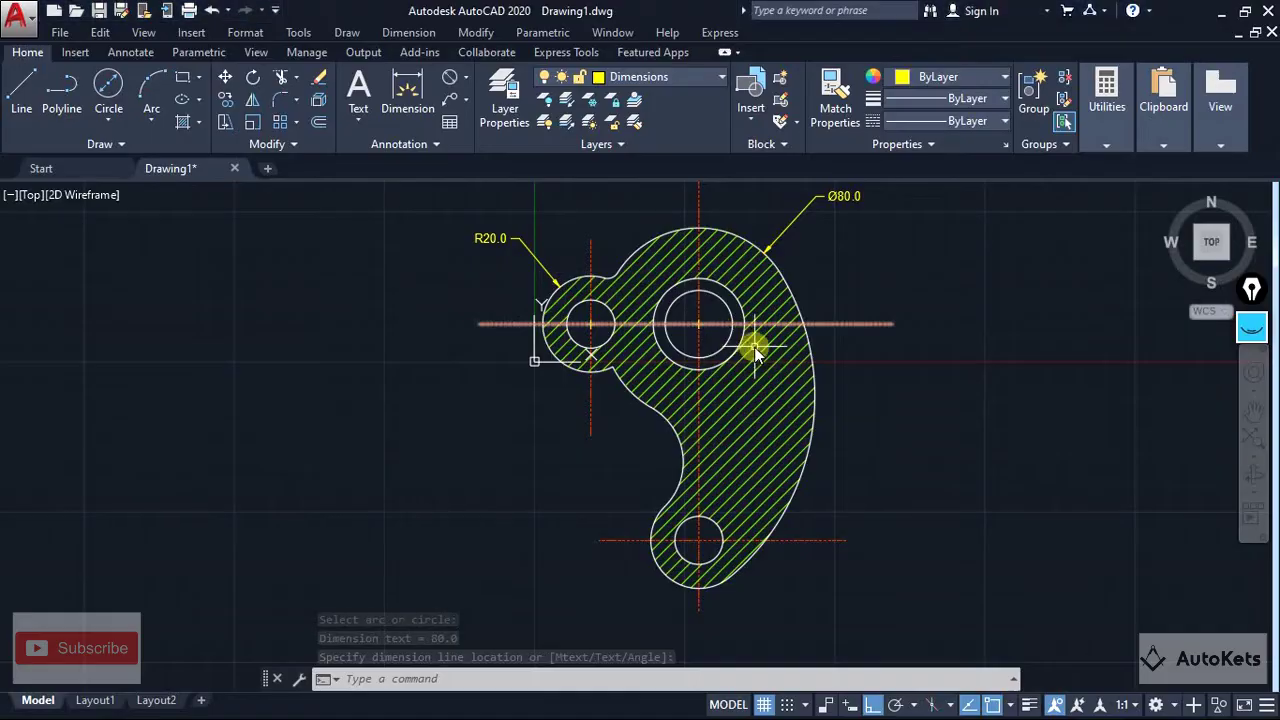
{"action": "key", "text": "alt+Tab"}
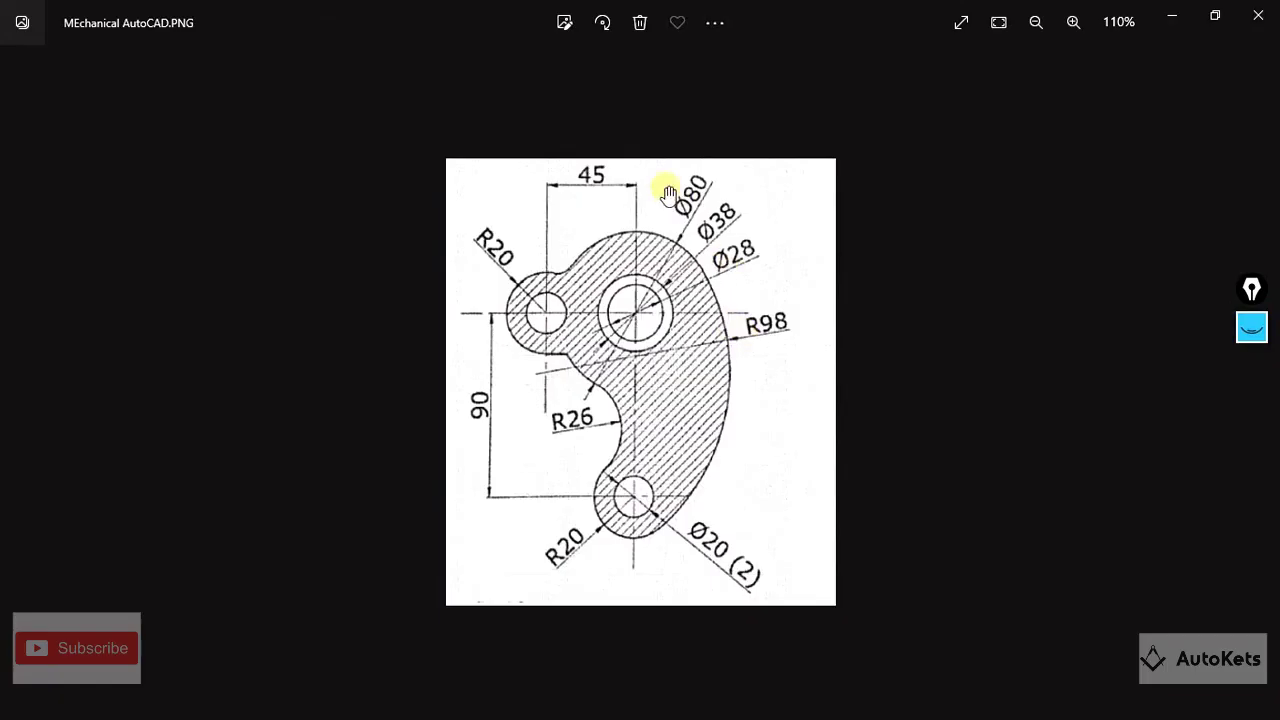
{"action": "key", "text": "alt+Tab"}
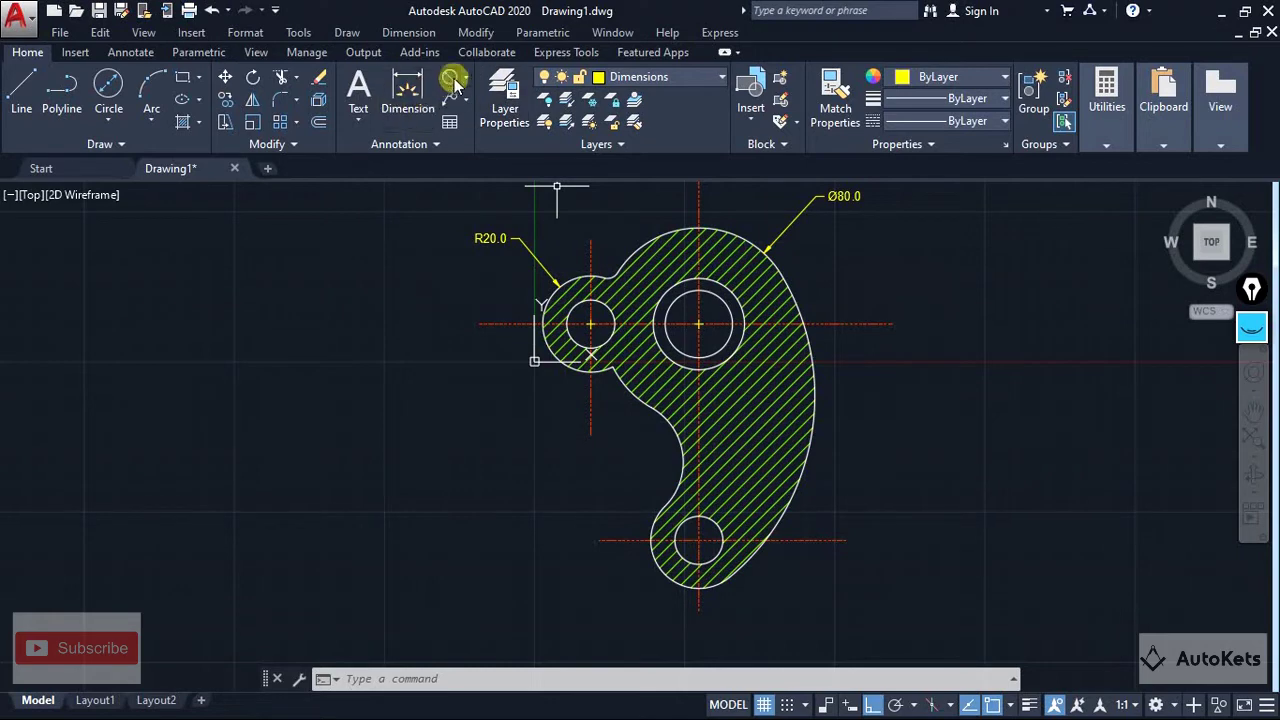
{"action": "left_click", "coordinate": [449, 77]}
{"action": "left_click", "coordinate": [734, 297]}
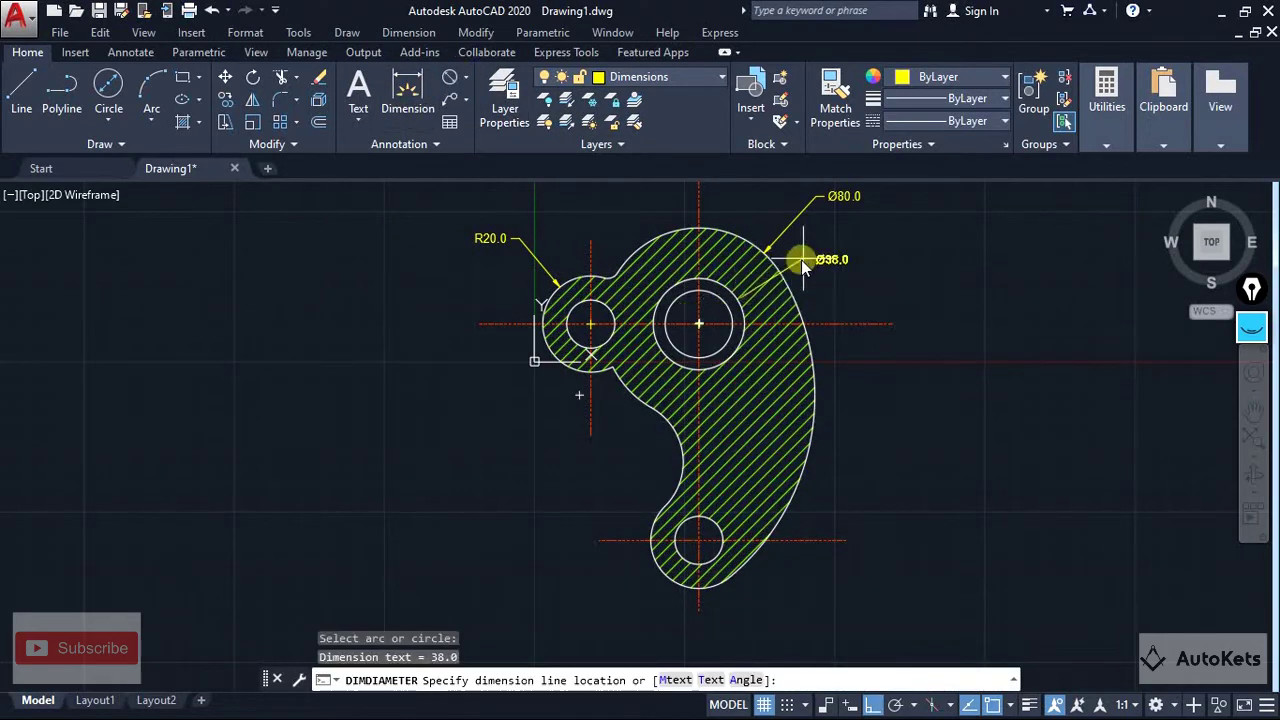
{"action": "left_click", "coordinate": [822, 226]}
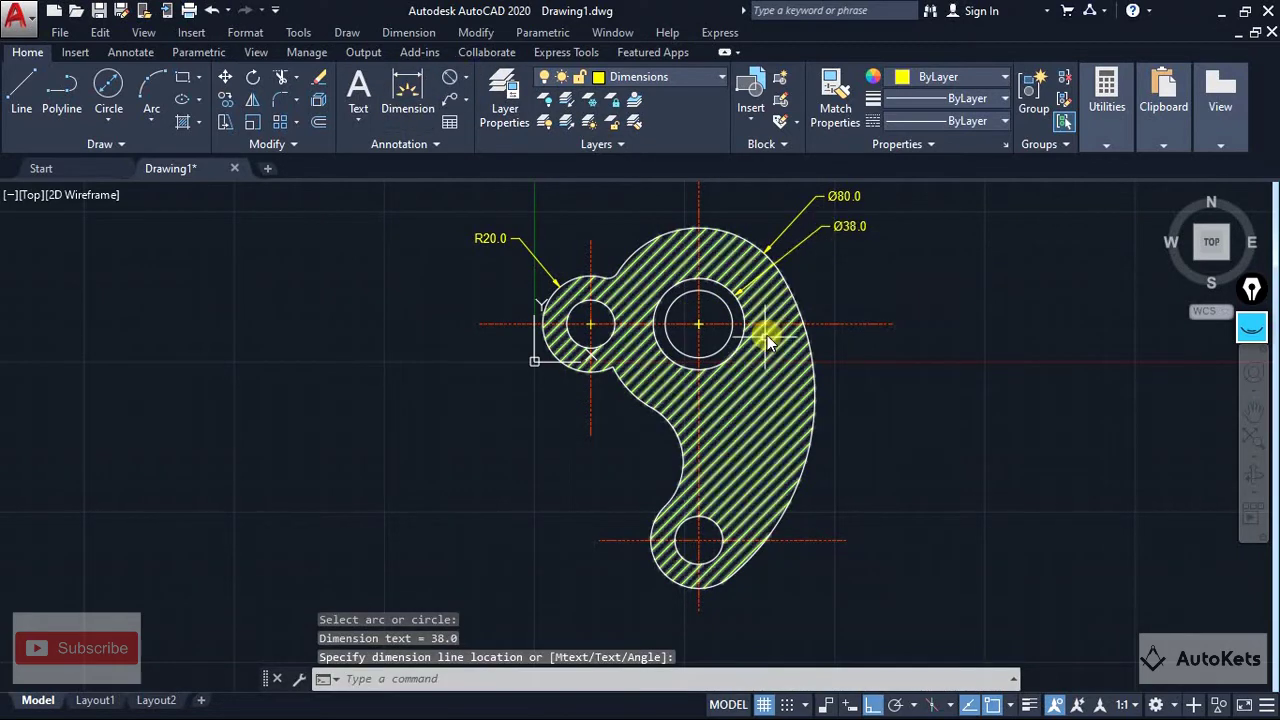
Add a diameter dimension to the inner circle of the central hole, placed directly below the outer circle's dimension text
{"action": "key", "text": "Return"}
{"action": "left_click", "coordinate": [721, 298]}
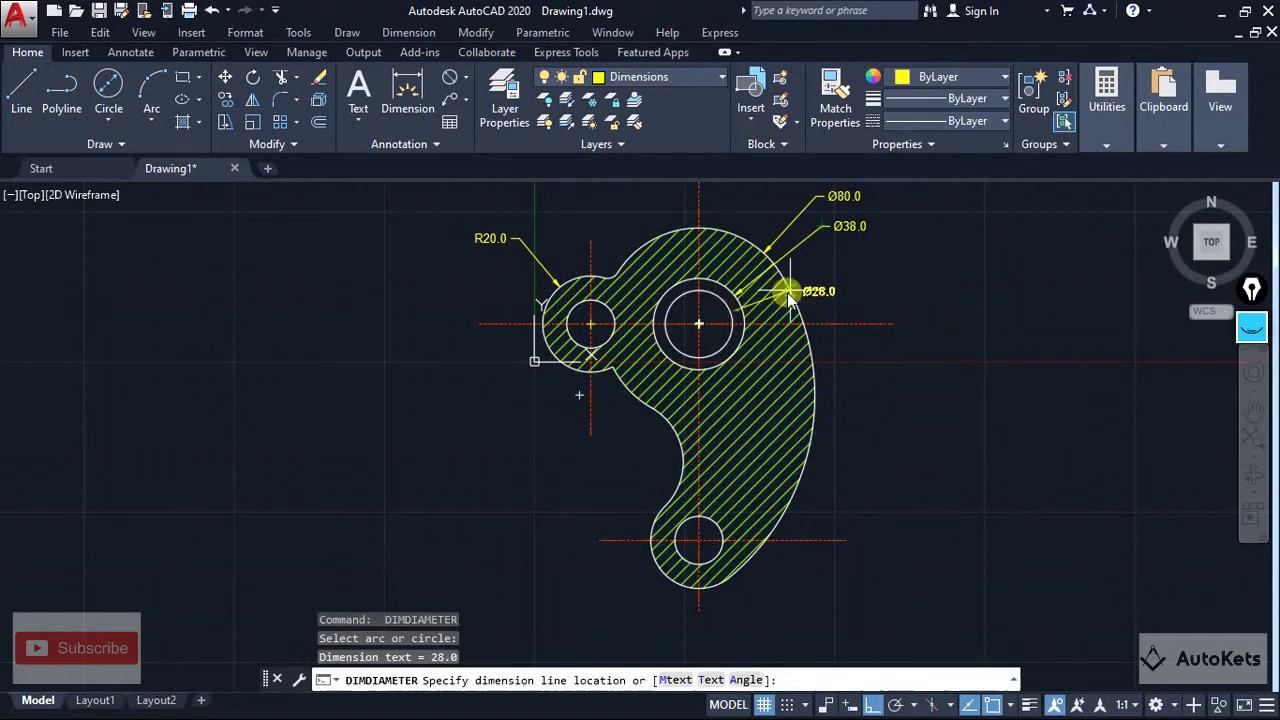
{"action": "left_click", "coordinate": [834, 256]}
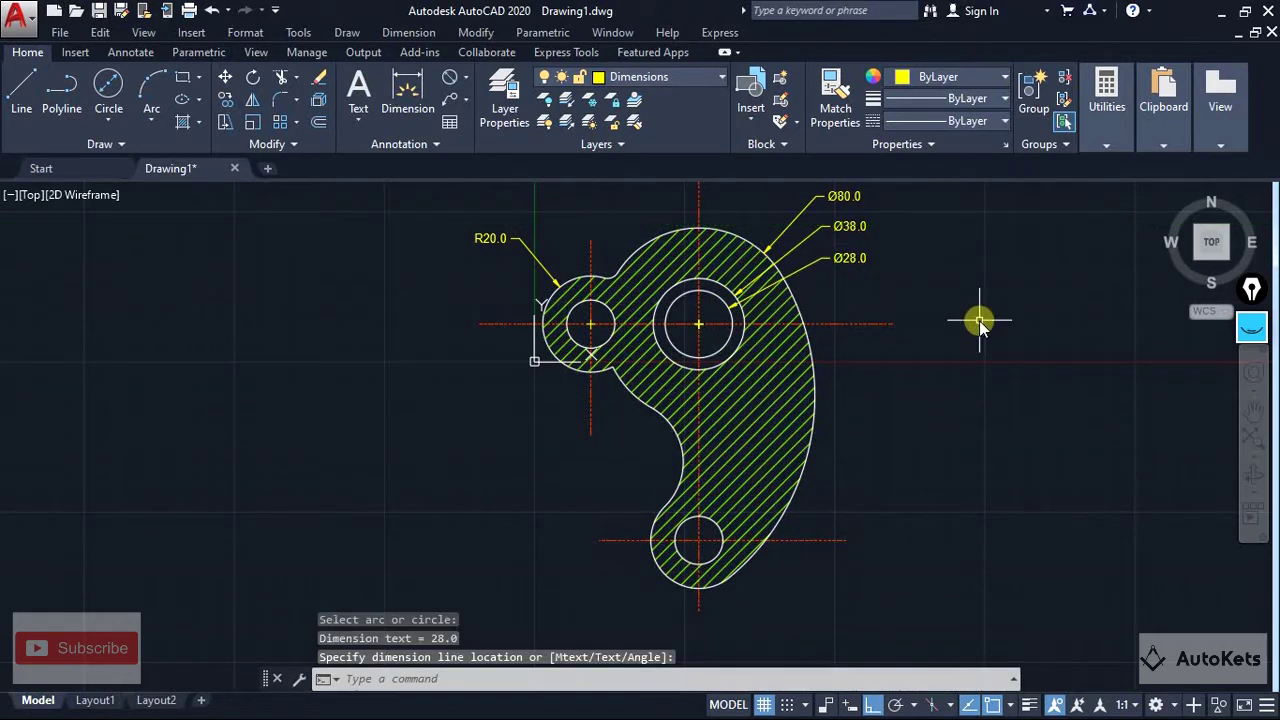
{"action": "key", "text": "Escape"}
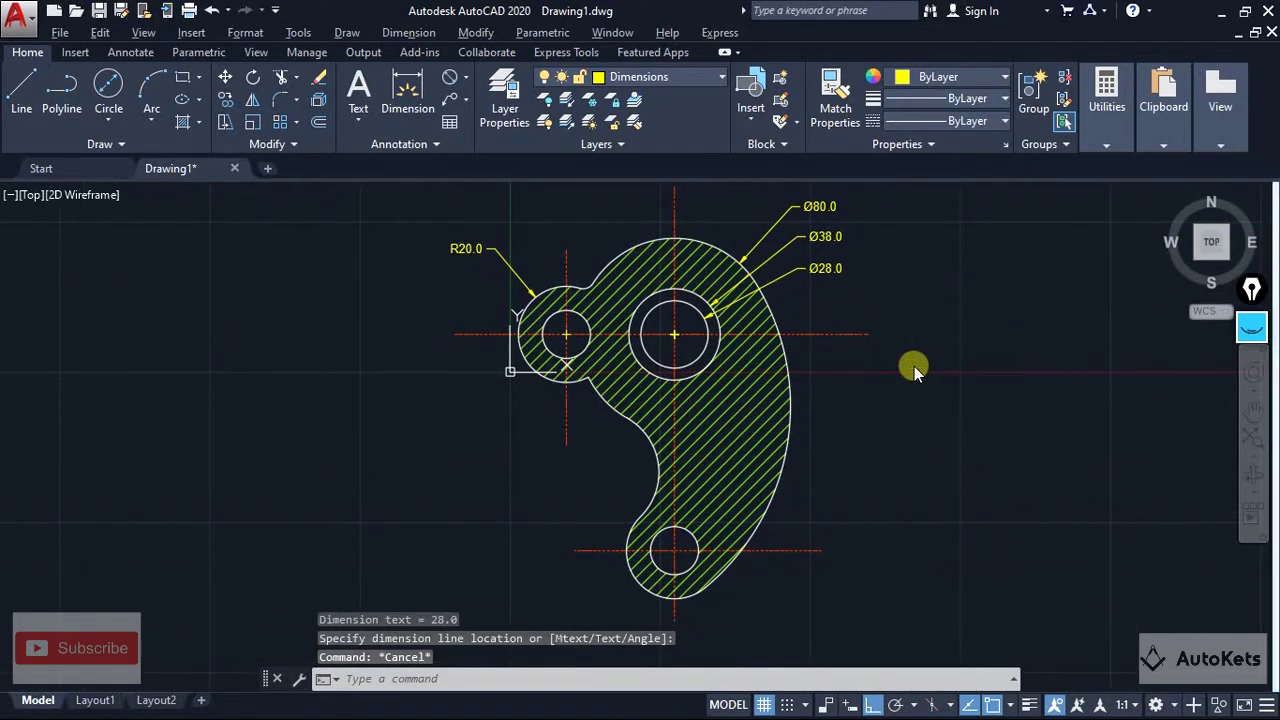
Check the reference image and add a horizontal linear dimension from the upper-left hole's center to the central hole's center, placed above the part
{"action": "key", "text": "alt+Tab"}
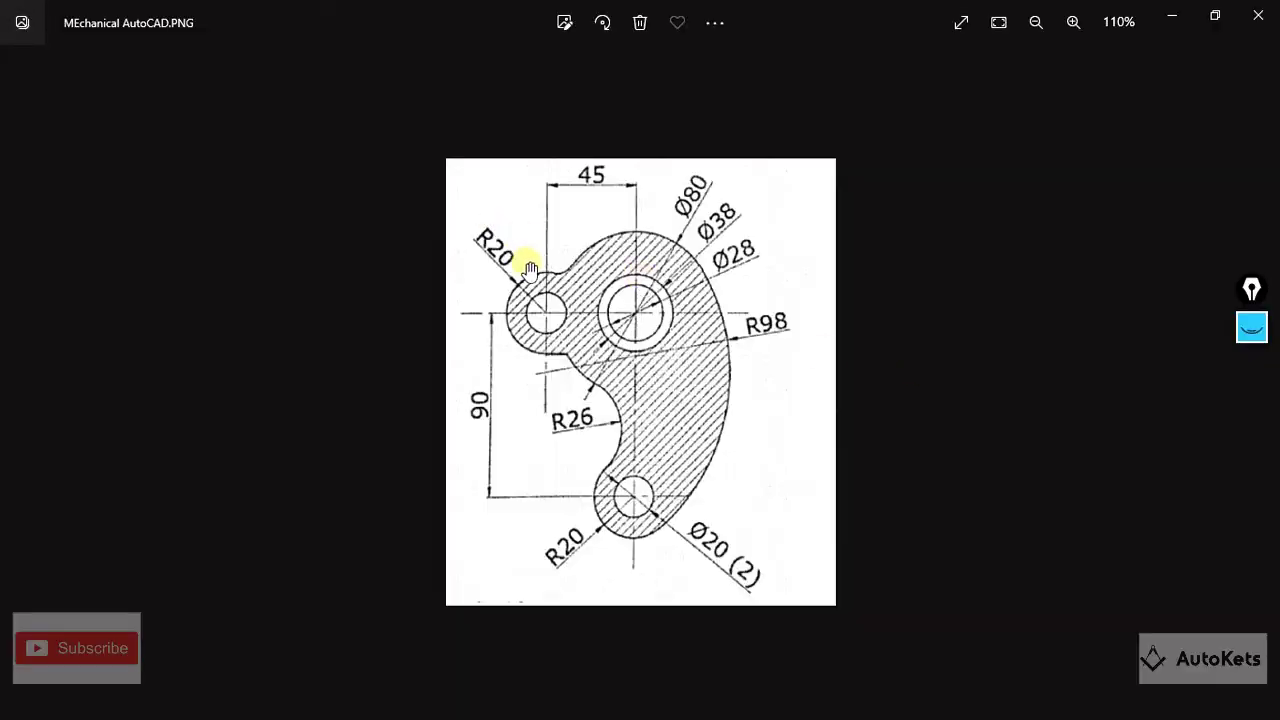
{"action": "key", "text": "alt+Tab"}
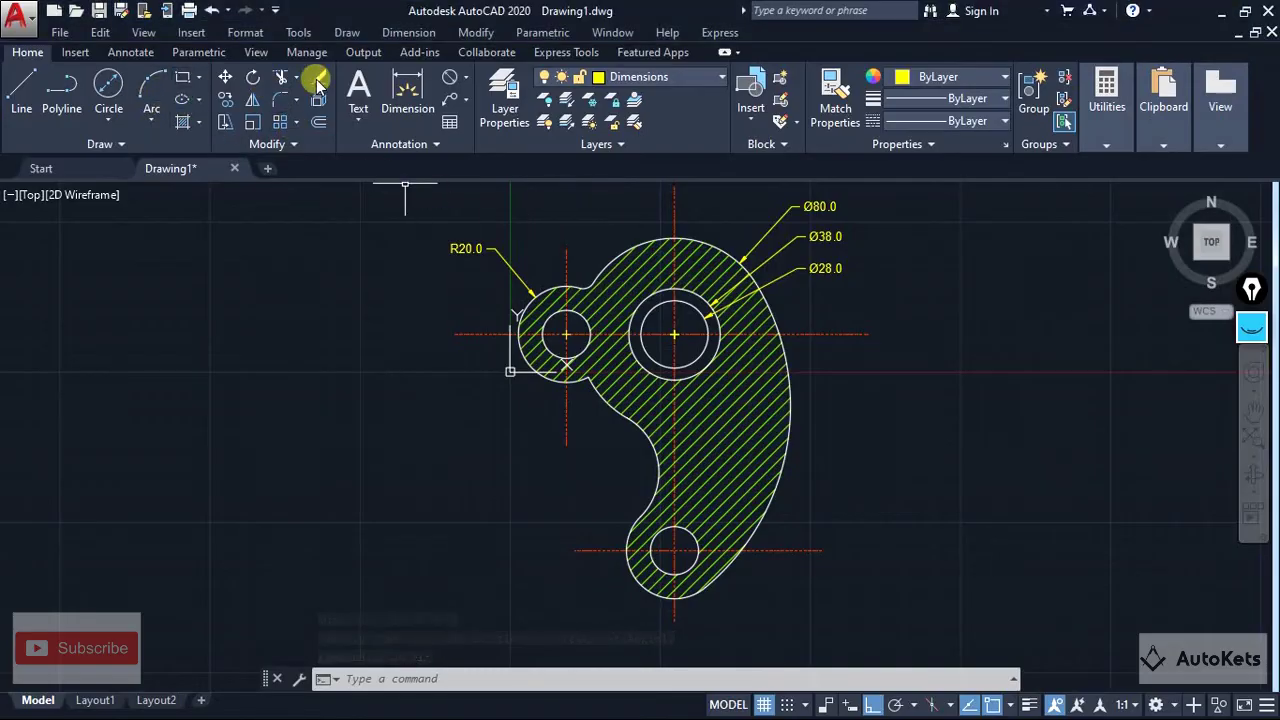
{"action": "left_click", "coordinate": [470, 82]}
{"action": "left_click", "coordinate": [480, 106]}
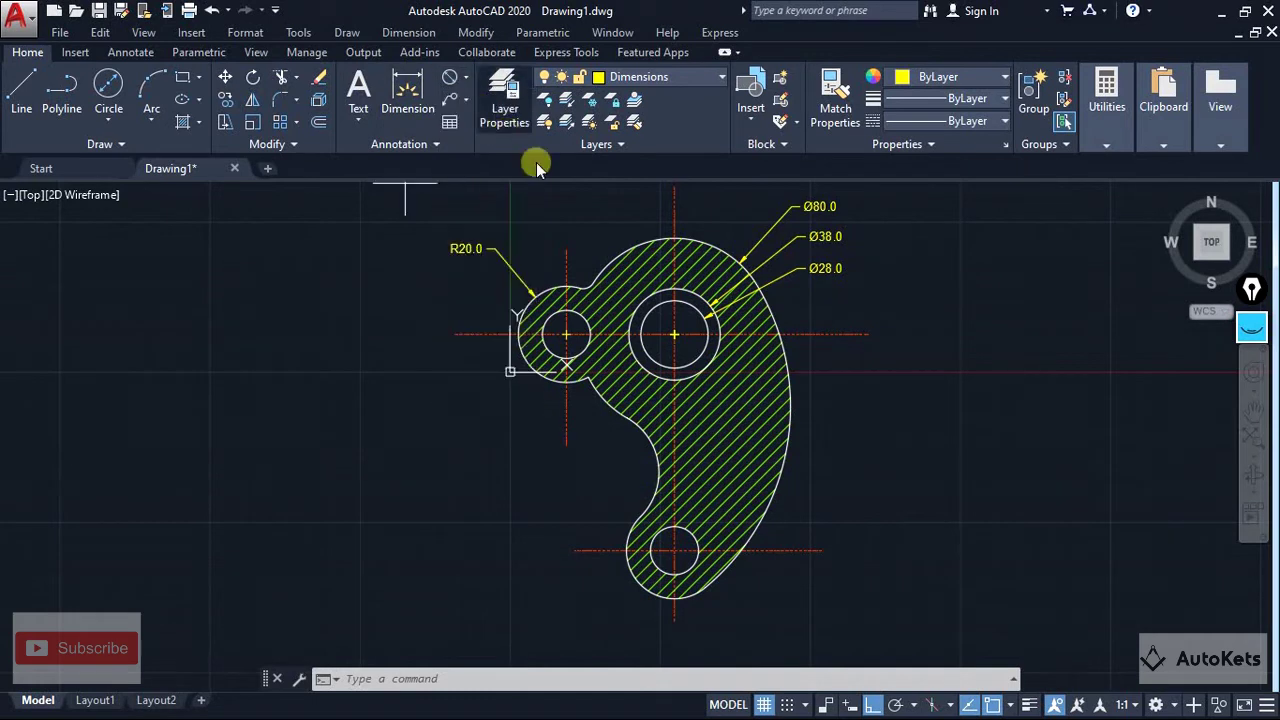
{"action": "left_click", "coordinate": [566, 336]}
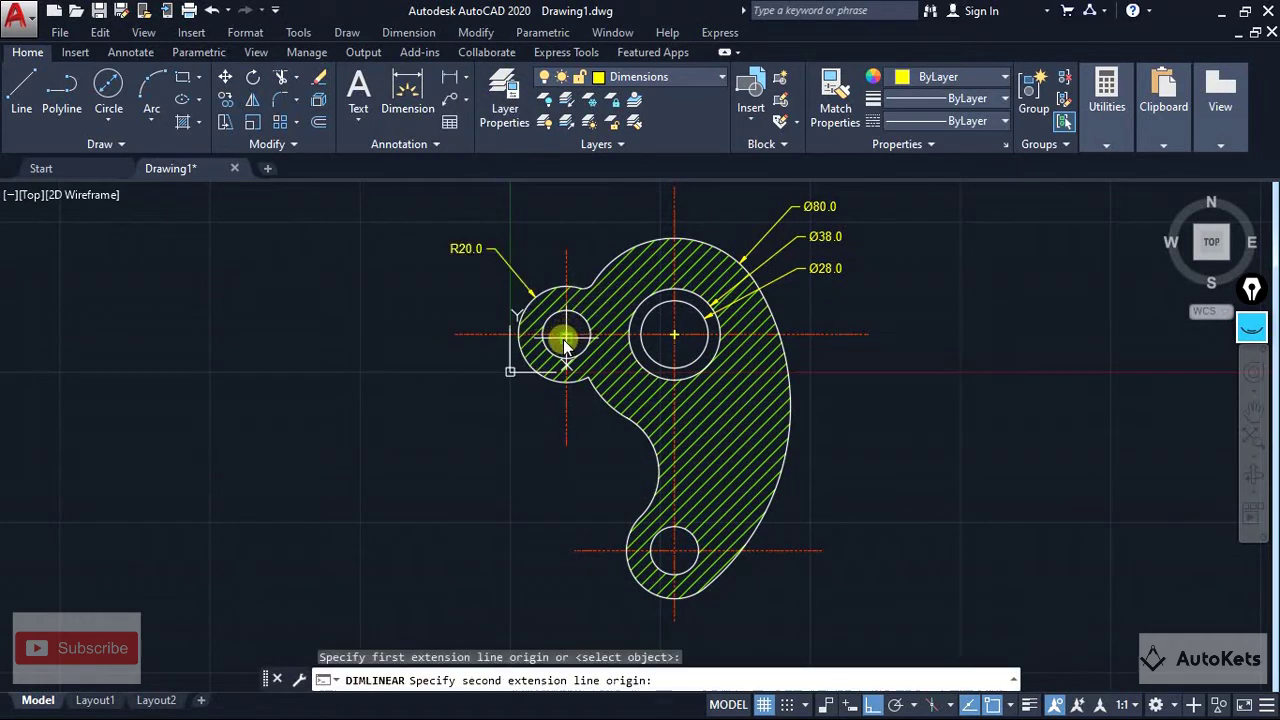
{"action": "left_click", "coordinate": [675, 334]}
{"action": "left_click", "coordinate": [607, 211]}
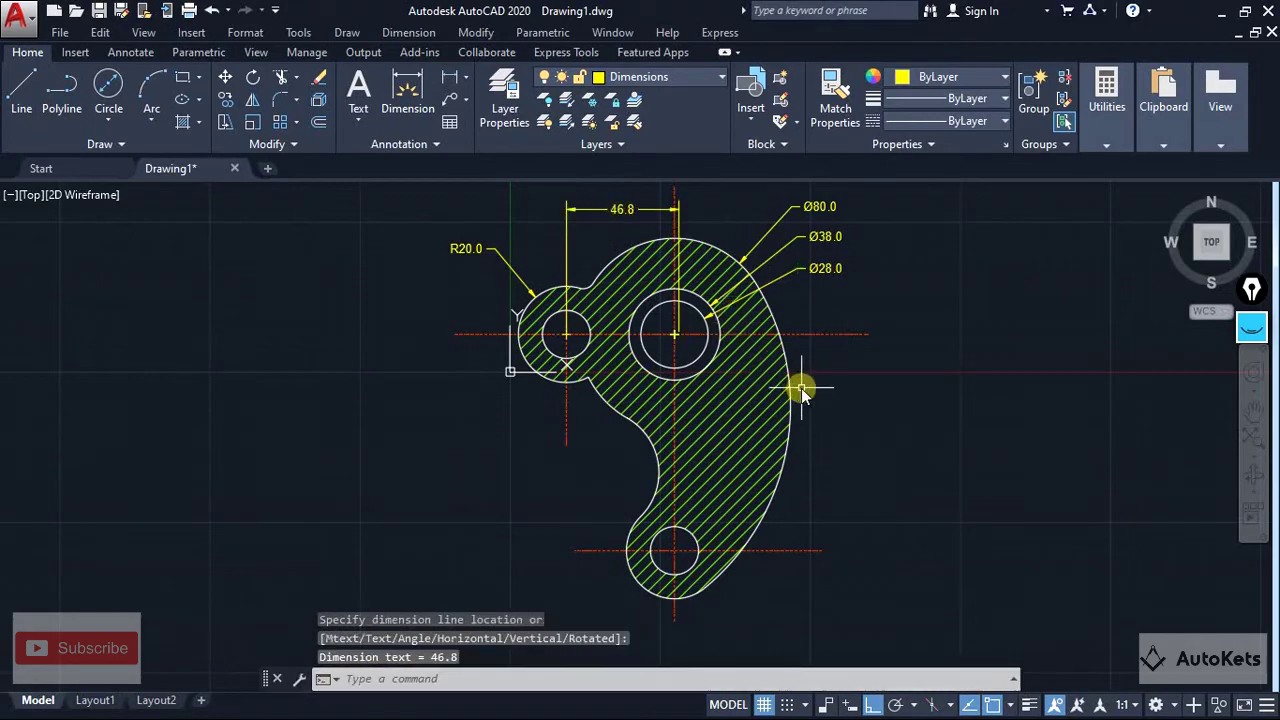
Check the reference image and add a vertical linear dimension between the central and lower hole centers, placed left of the part
{"action": "scroll", "coordinate": [801, 388], "scroll_direction": "down", "scroll_amount": 3}
{"action": "key", "text": "alt+Tab"}
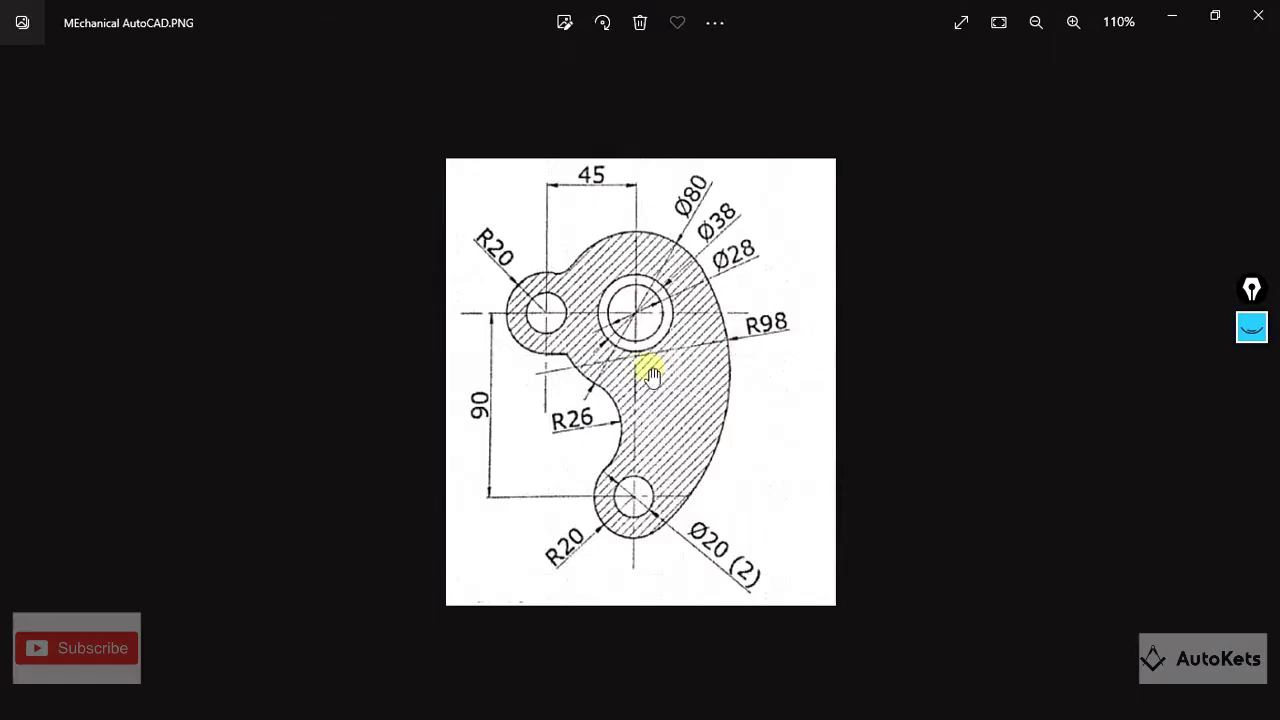
{"action": "key", "text": "alt+Tab"}
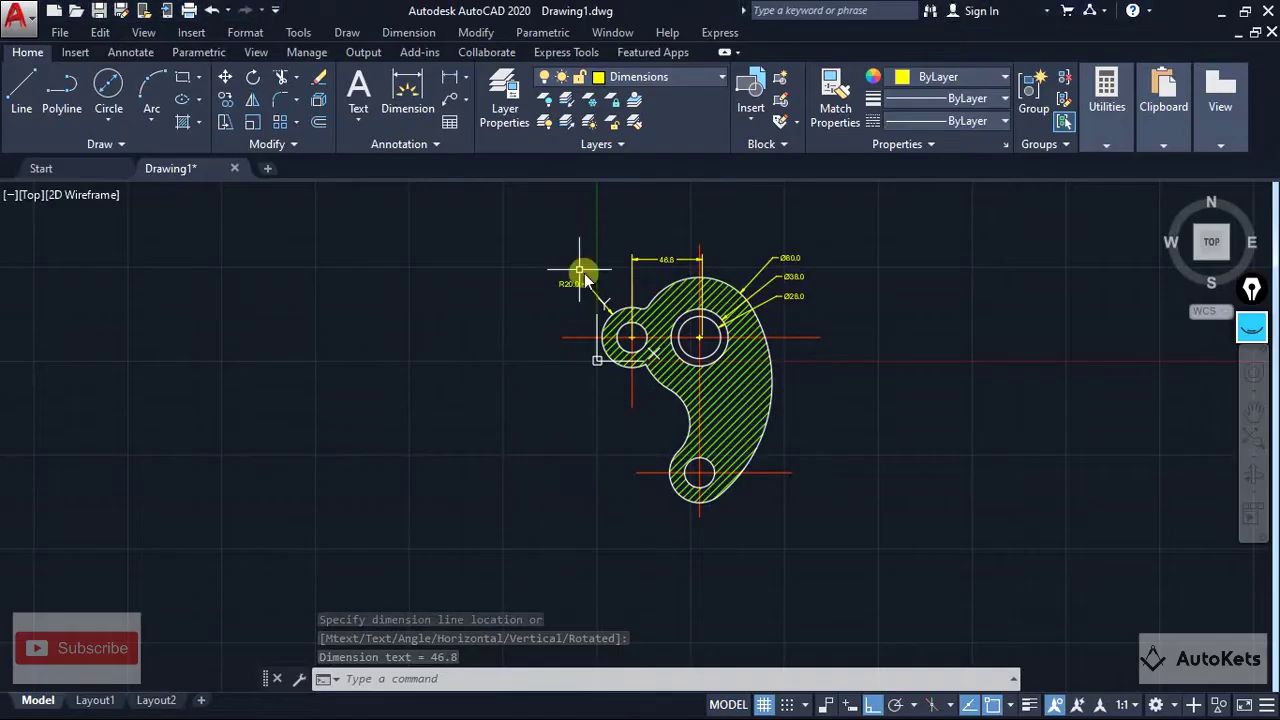
{"action": "left_click", "coordinate": [452, 83]}
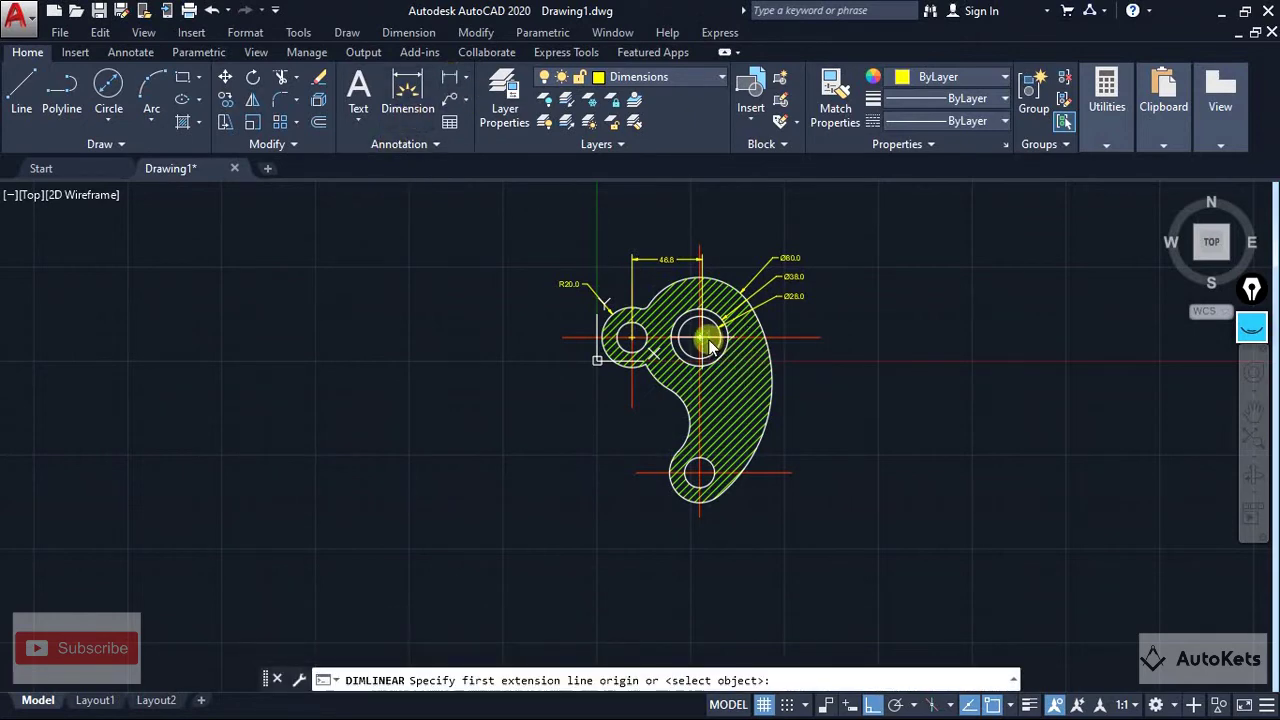
{"action": "left_click", "coordinate": [700, 337]}
{"action": "left_click", "coordinate": [698, 472]}
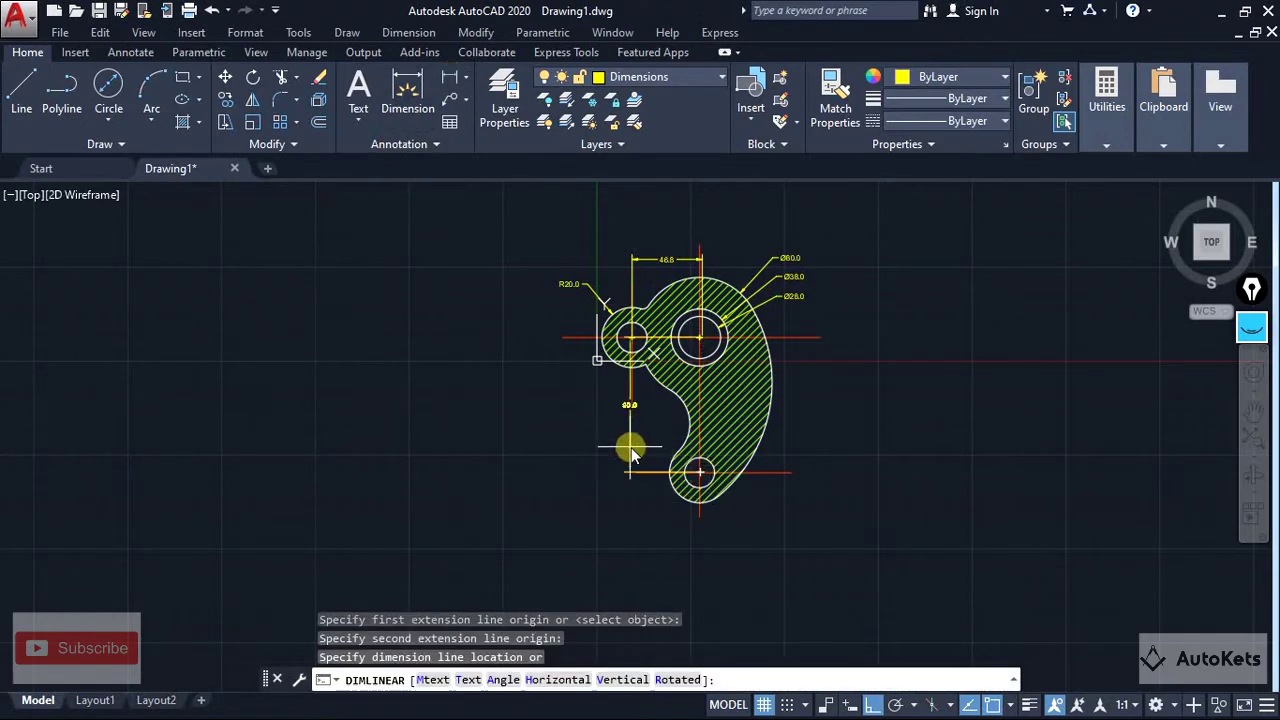
{"action": "left_click", "coordinate": [582, 434]}
{"action": "scroll", "coordinate": [660, 440], "scroll_direction": "up", "scroll_amount": 3}
{"action": "key", "text": "Escape"}
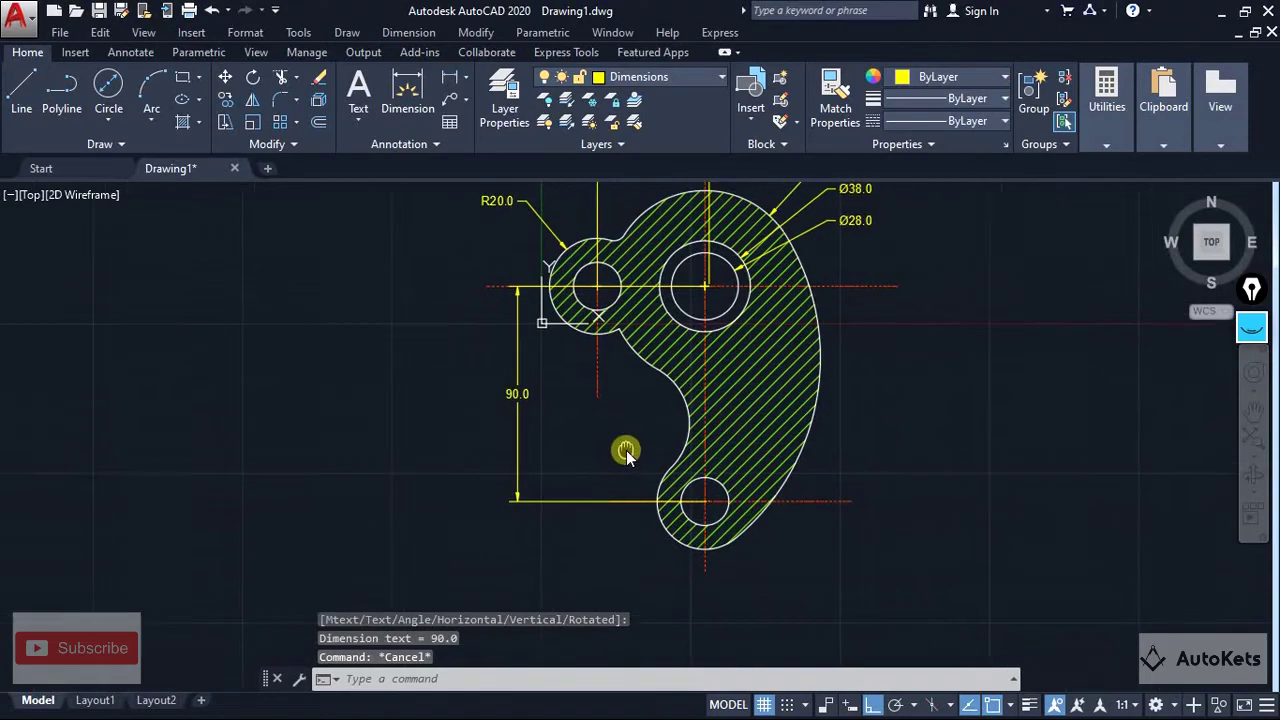
Check the reference image and add a radius dimension to the concave arc above the lower lobe, placed inside the curve
{"action": "key", "text": "alt+Tab"}
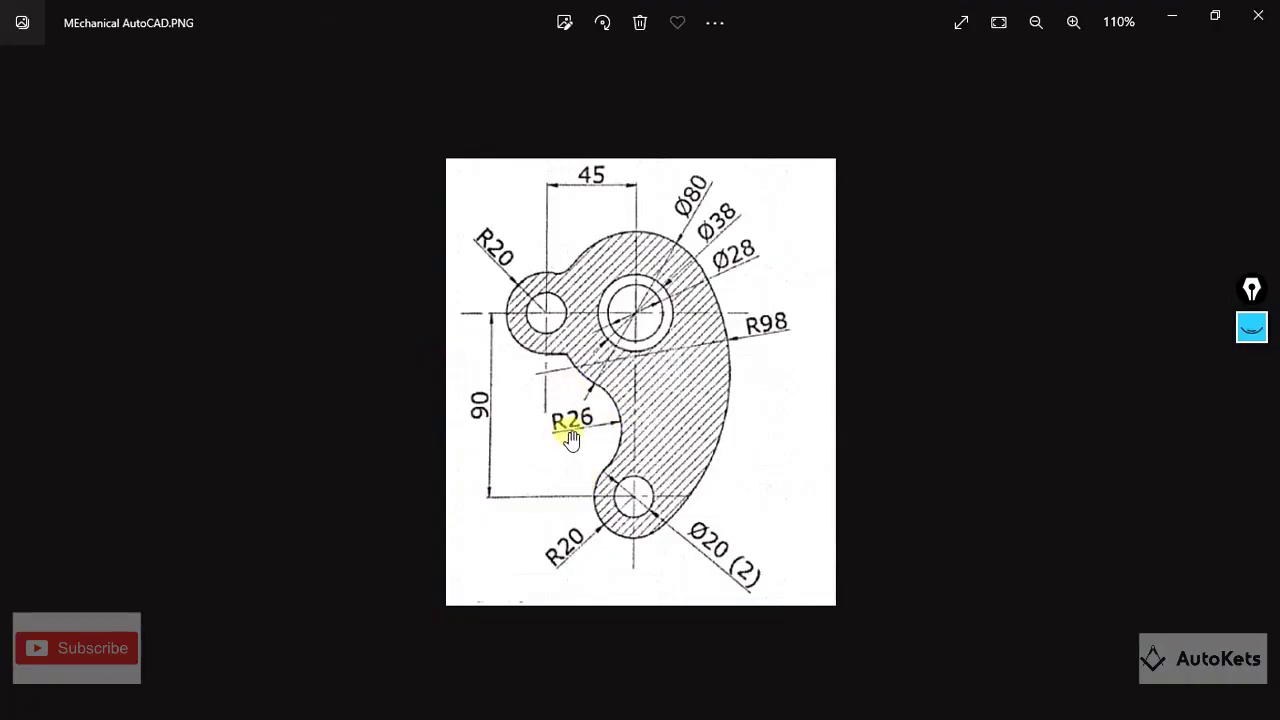
{"action": "key", "text": "alt+Tab"}
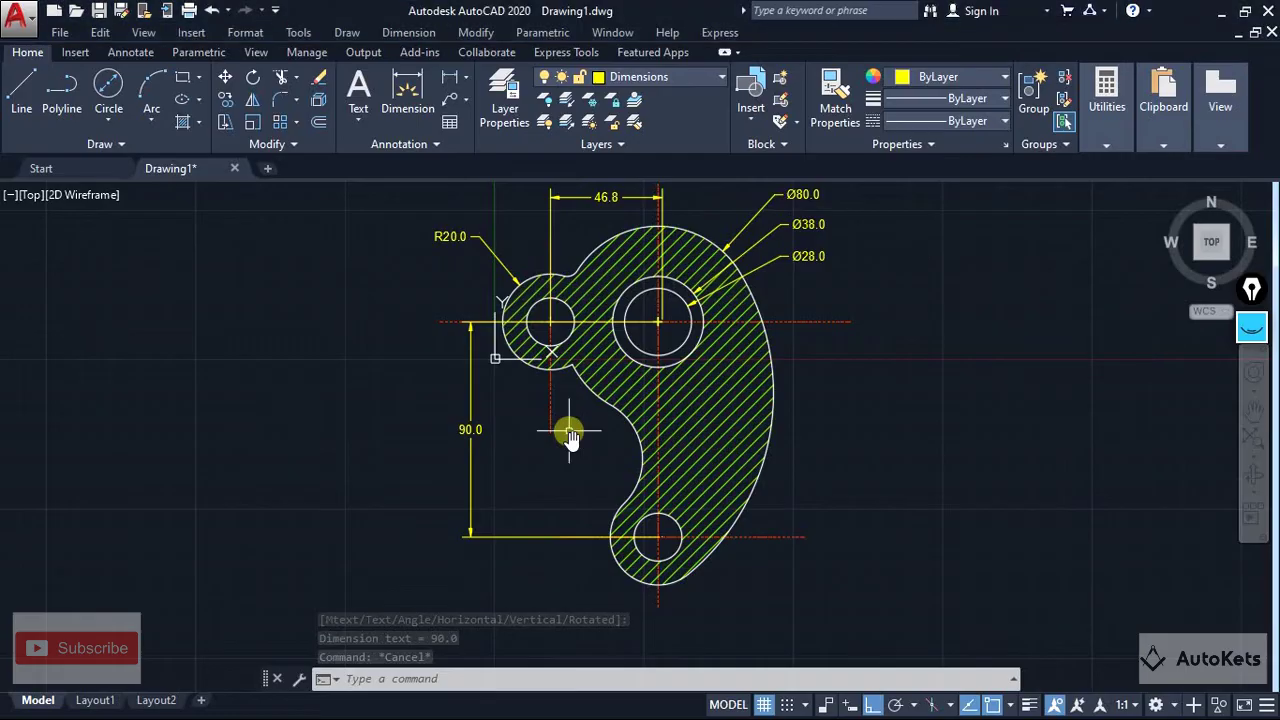
{"action": "left_click", "coordinate": [453, 85]}
{"action": "left_click", "coordinate": [481, 264]}
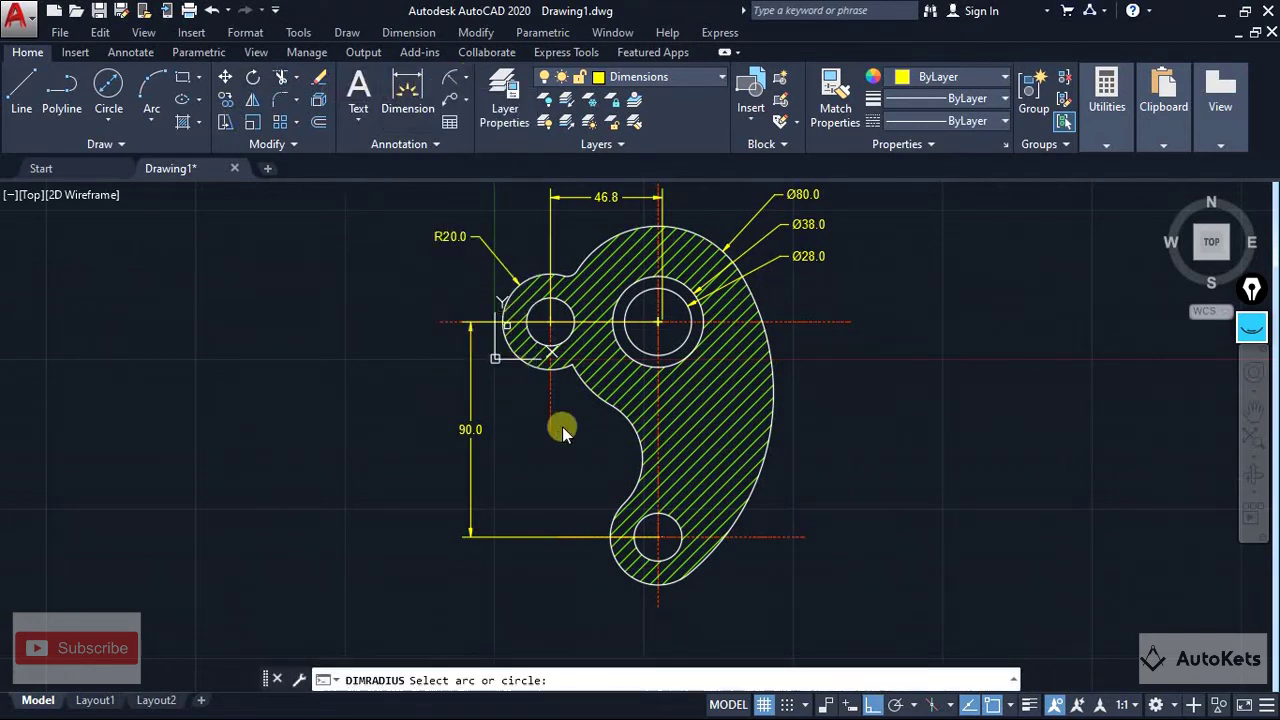
{"action": "left_click", "coordinate": [633, 435]}
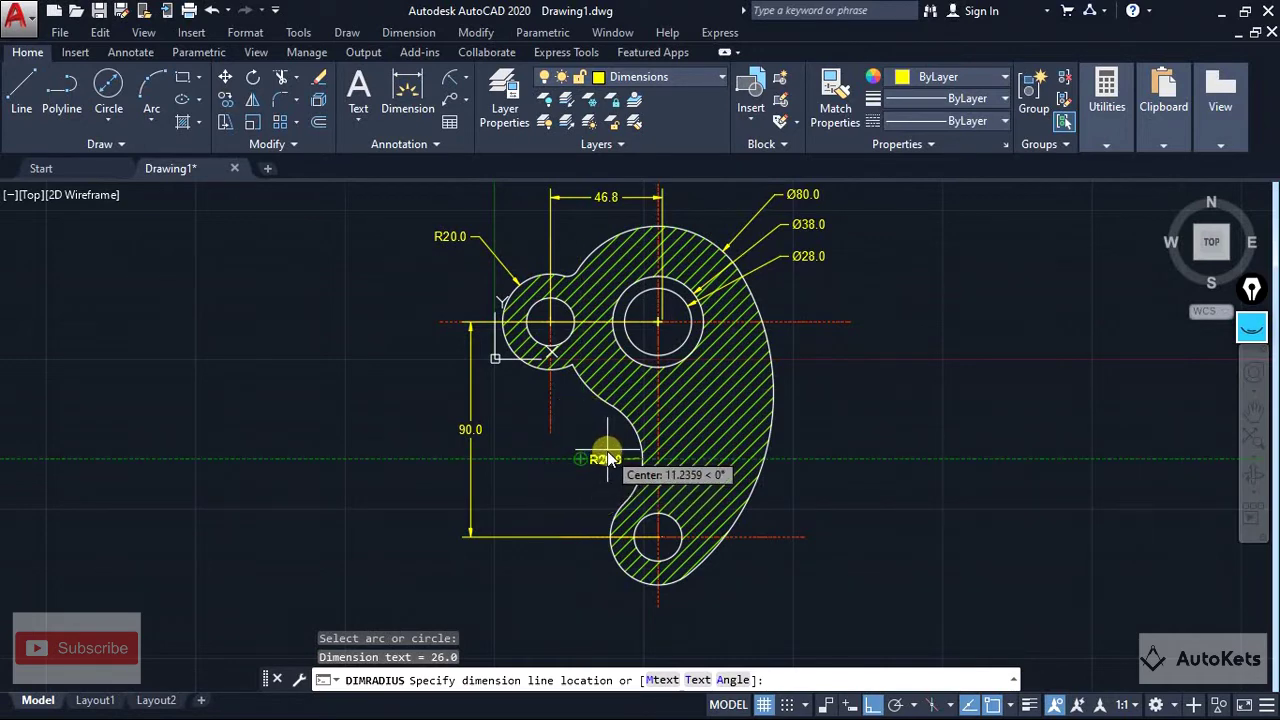
{"action": "left_click", "coordinate": [605, 458]}
{"action": "key", "text": "Escape"}
Check the reference image and add a radius dimension to the lower lobe's outer arc, placed below and left of the part
{"action": "middle_click_drag", "start_coordinate": [713, 508], "coordinate": [705, 488]}
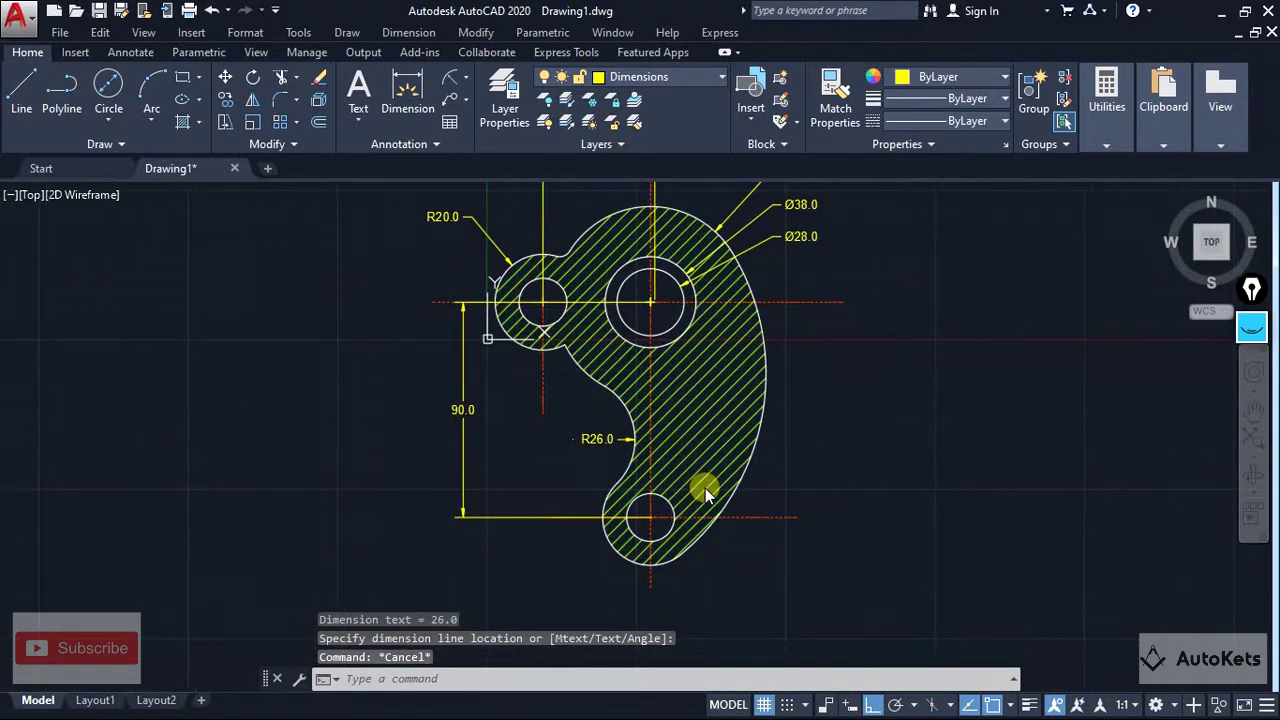
{"action": "key", "text": "alt+Tab"}
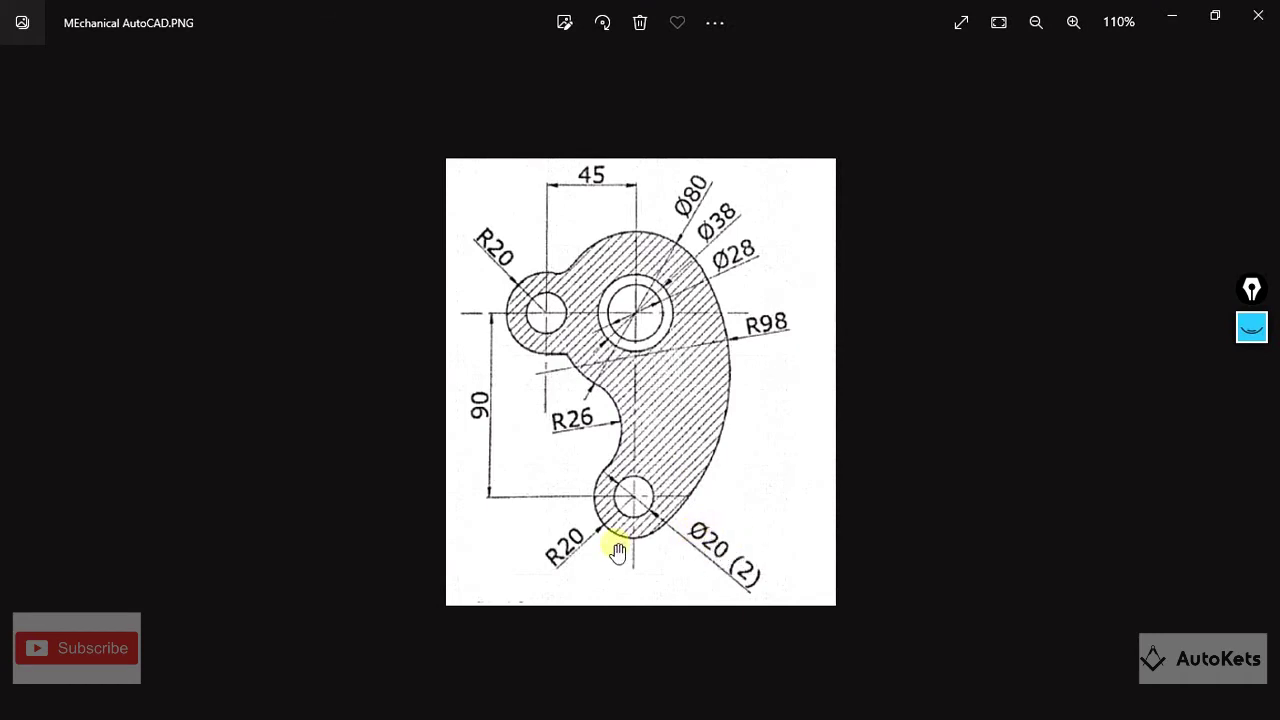
{"action": "key", "text": "alt+Tab"}
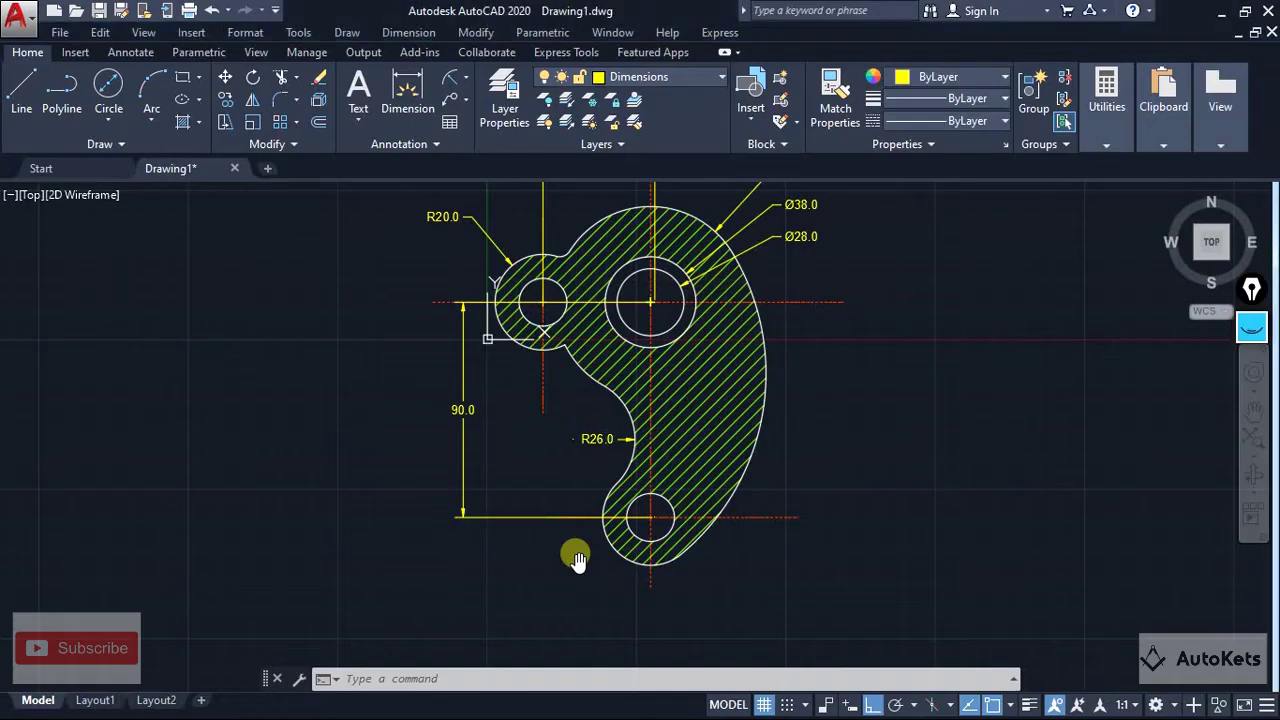
{"action": "left_click", "coordinate": [466, 77]}
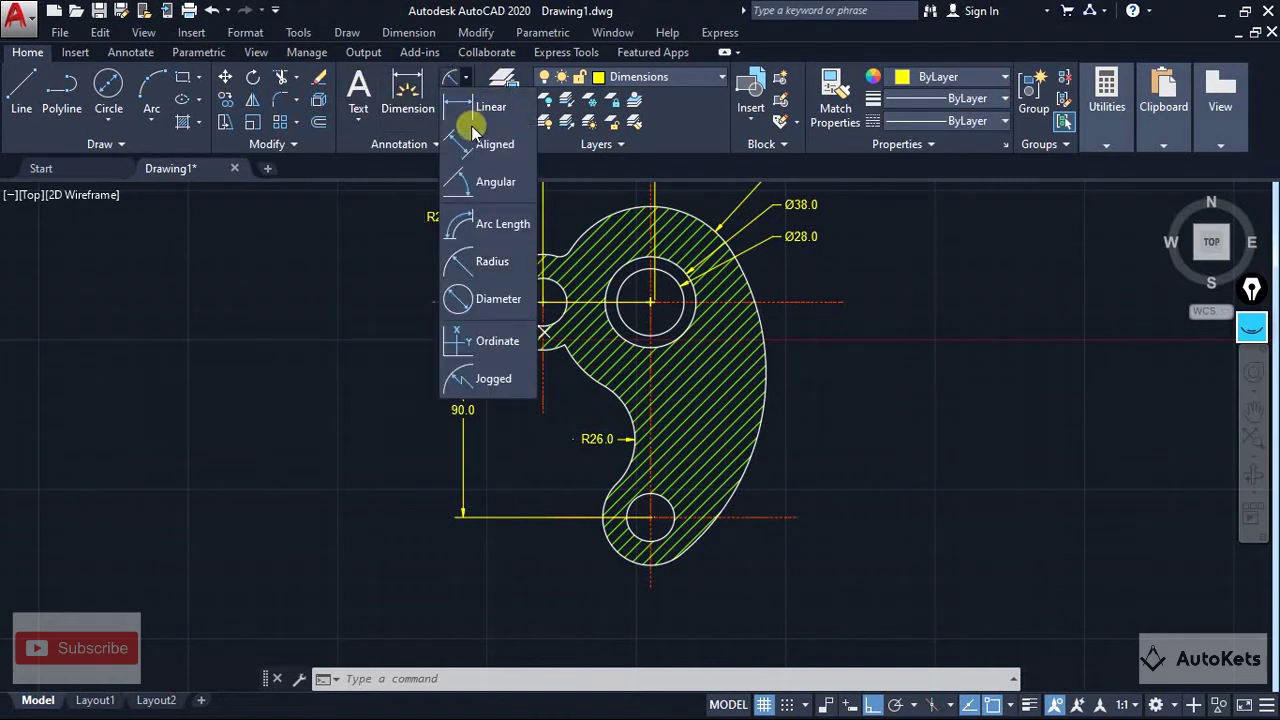
{"action": "left_click", "coordinate": [477, 255]}
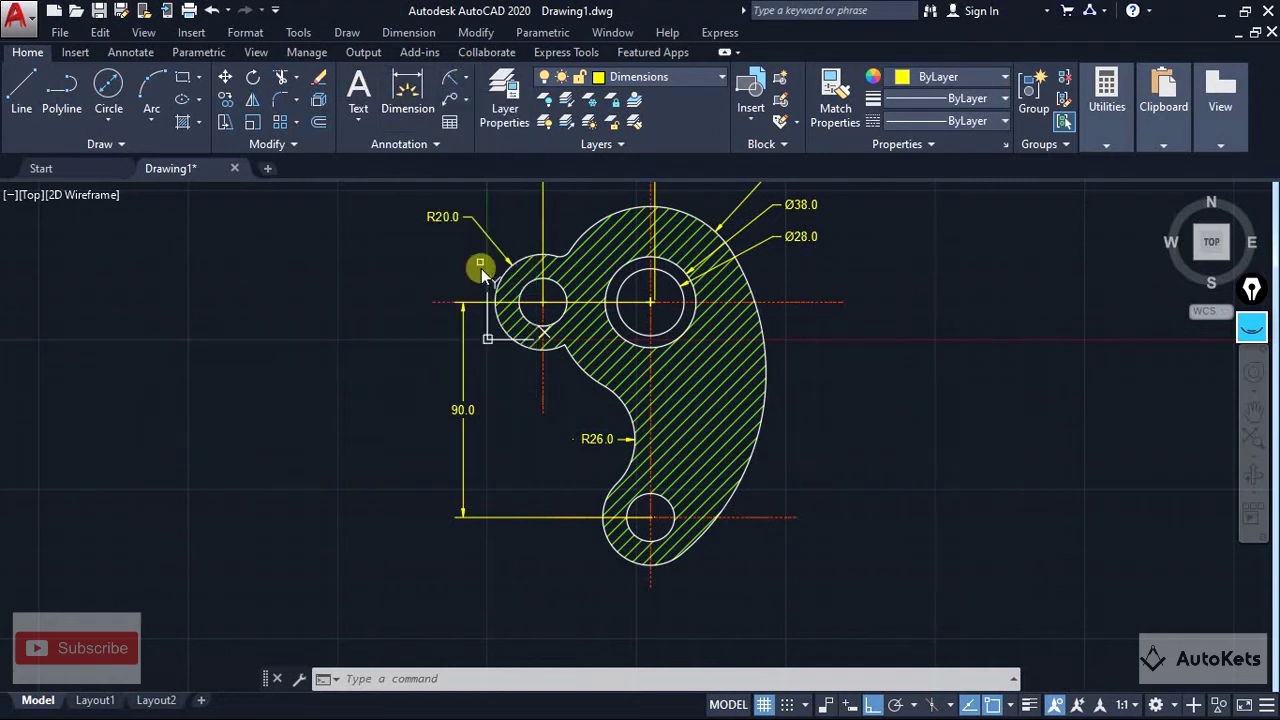
{"action": "left_click", "coordinate": [611, 549]}
{"action": "left_click", "coordinate": [567, 572]}
Add a diameter dimension to the lower hole, placed below and right of the part
{"action": "middle_click_drag", "start_coordinate": [649, 599], "coordinate": [626, 578]}
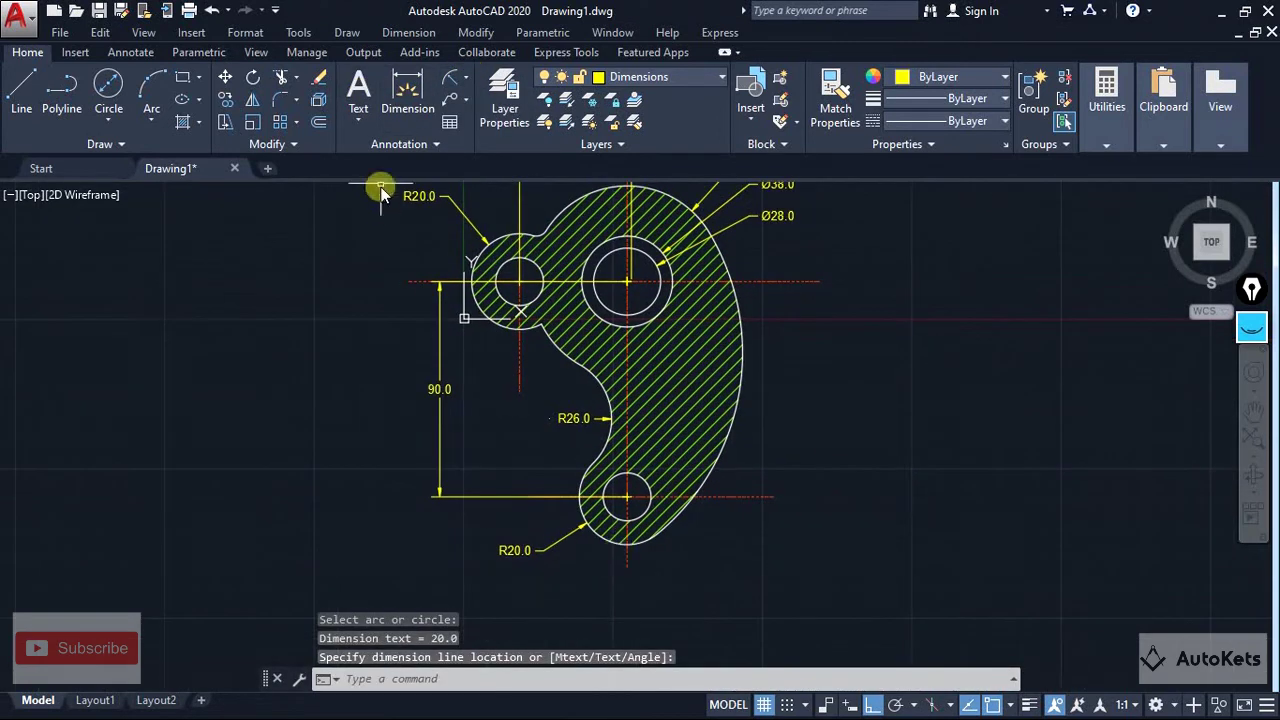
{"action": "left_click", "coordinate": [465, 77]}
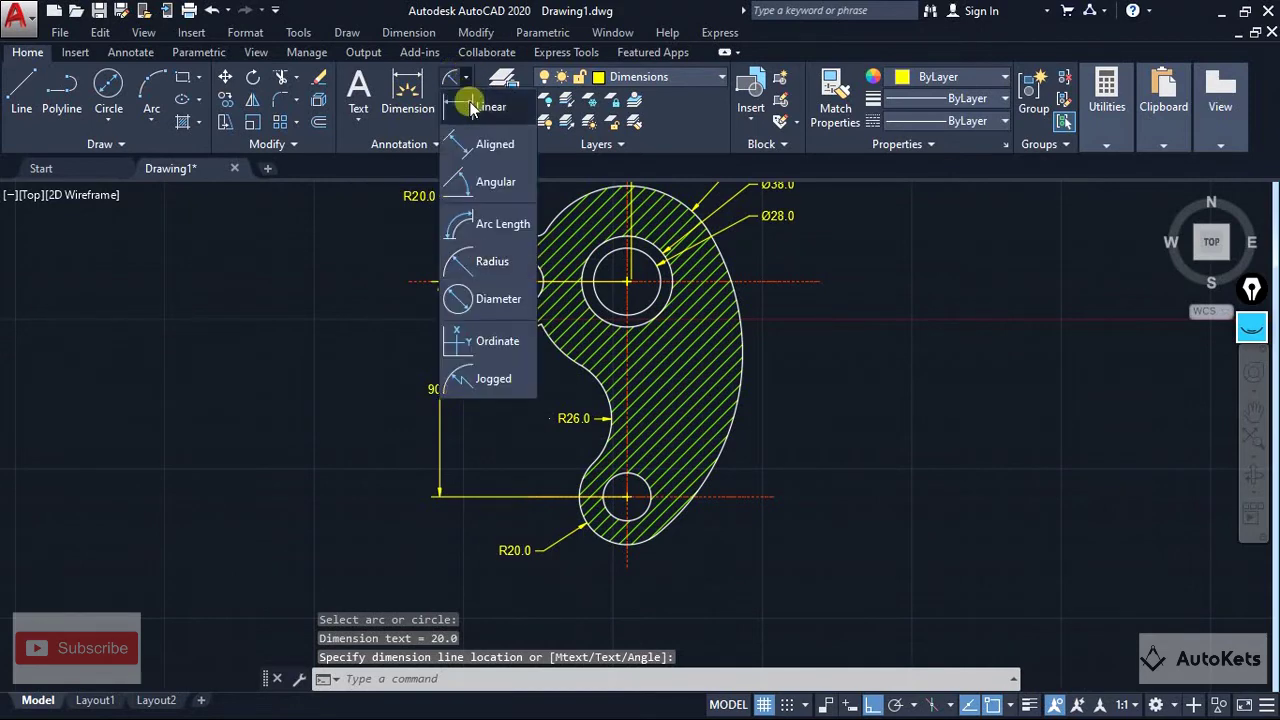
{"action": "left_click", "coordinate": [483, 298]}
{"action": "left_click", "coordinate": [650, 508]}
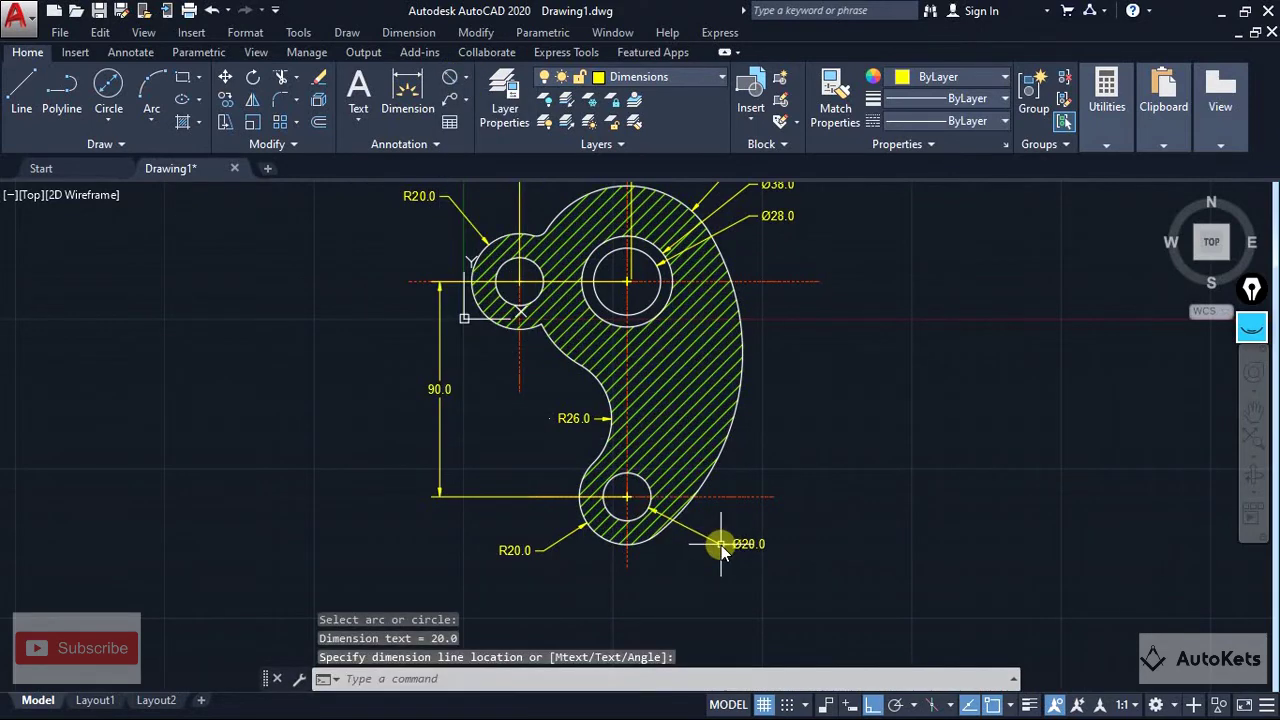
{"action": "left_click", "coordinate": [721, 545]}
Check the reference image and append " (2)" to the lower hole's diameter dimension text
{"action": "key", "text": "alt+Tab"}
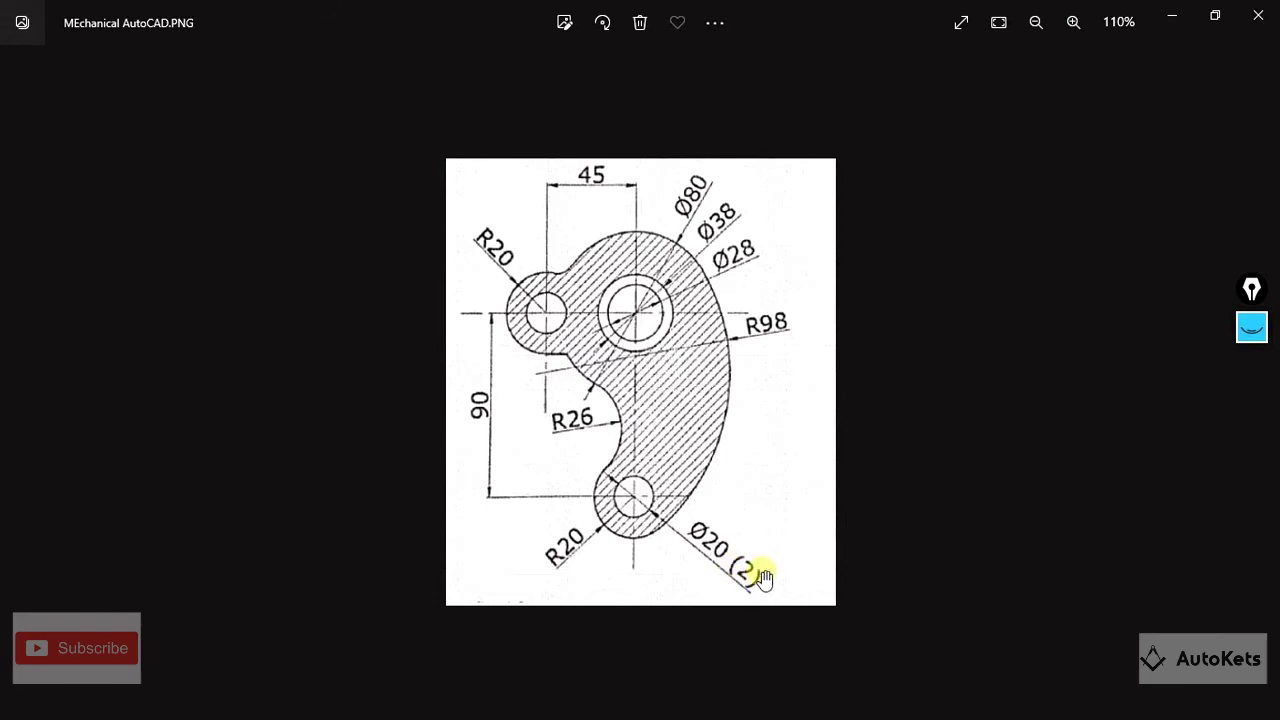
{"action": "key", "text": "alt+Tab"}
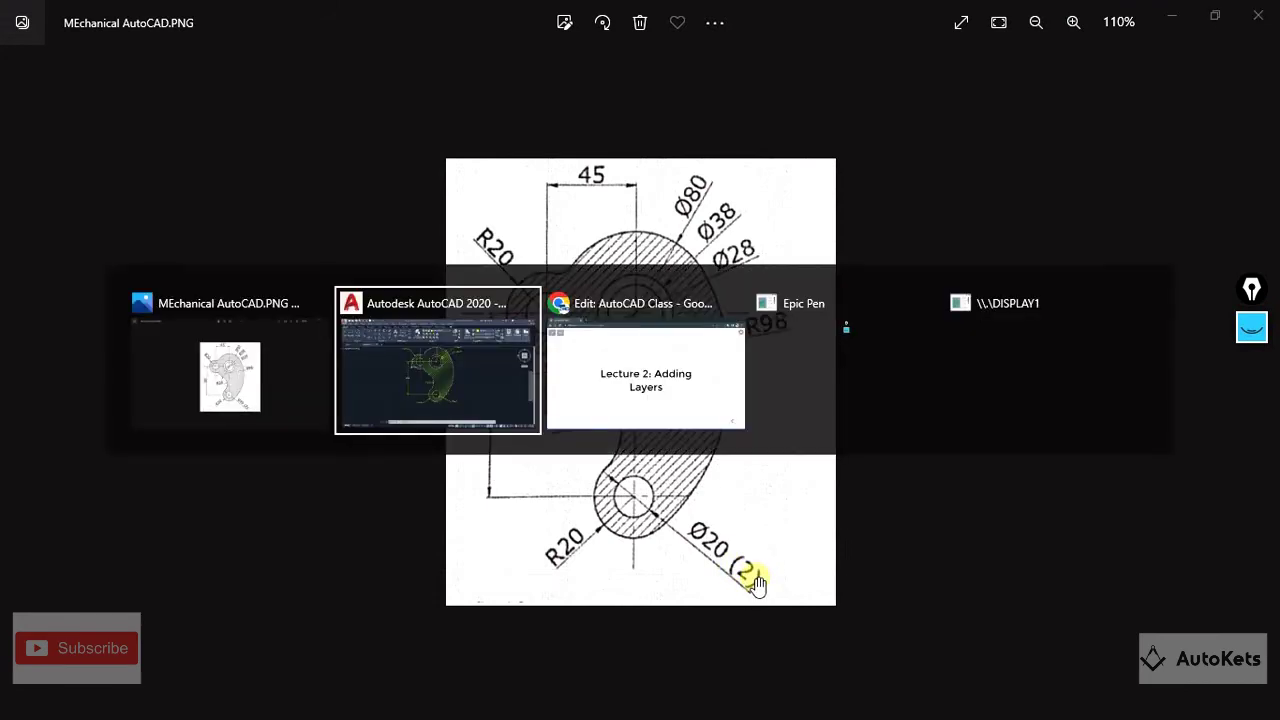
{"action": "scroll", "coordinate": [751, 549], "scroll_direction": "up", "scroll_amount": 4}
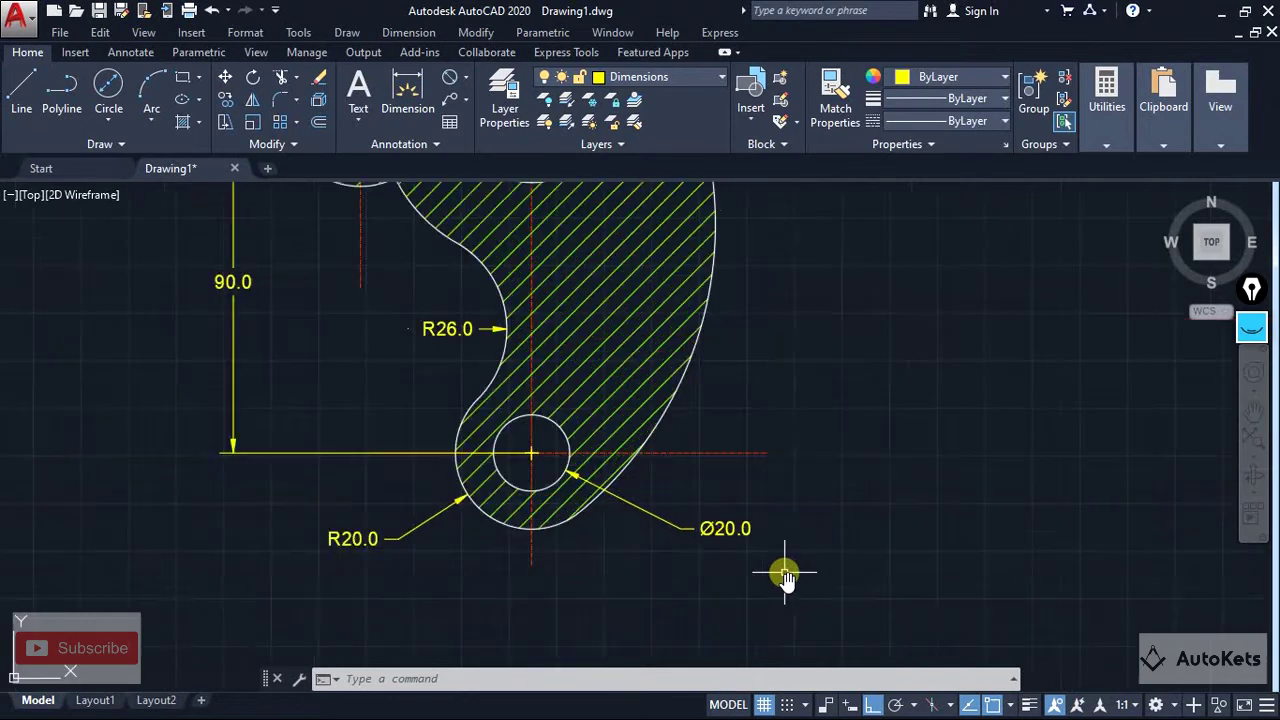
{"action": "left_click", "coordinate": [704, 522]}
{"action": "double_click", "coordinate": [704, 522]}
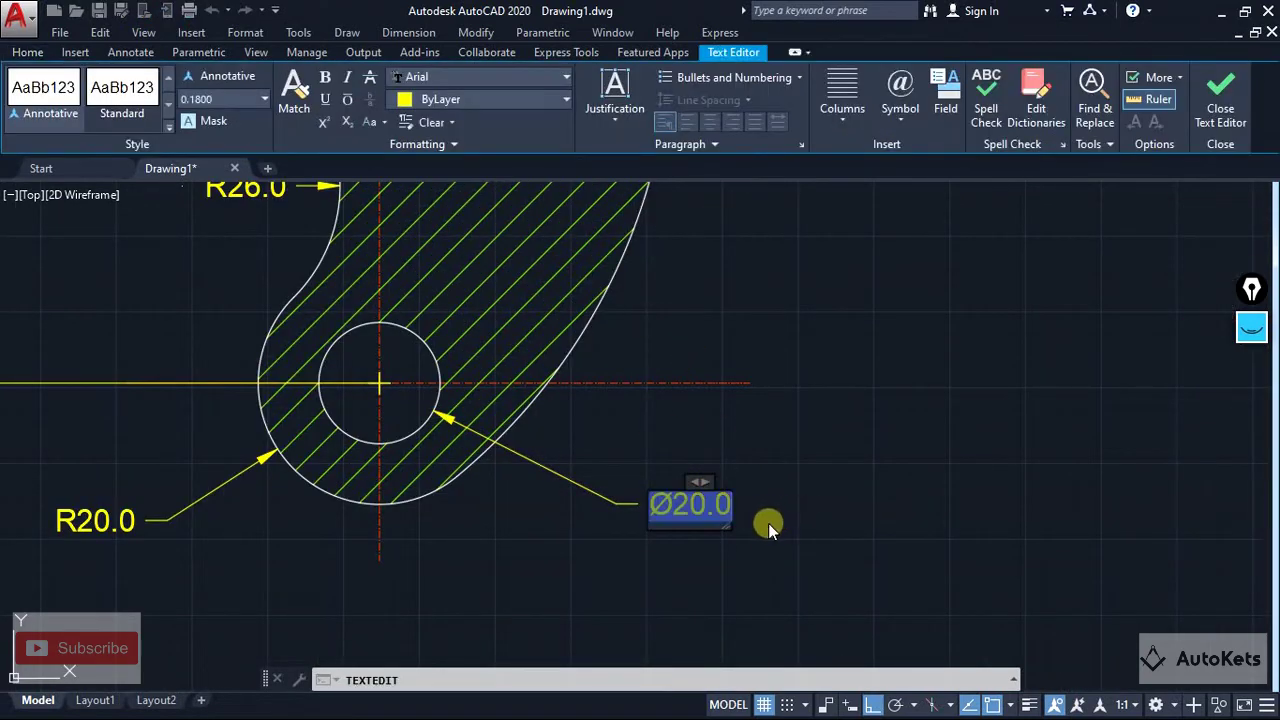
{"action": "left_click", "coordinate": [679, 509]}
{"action": "type", "text": "("}
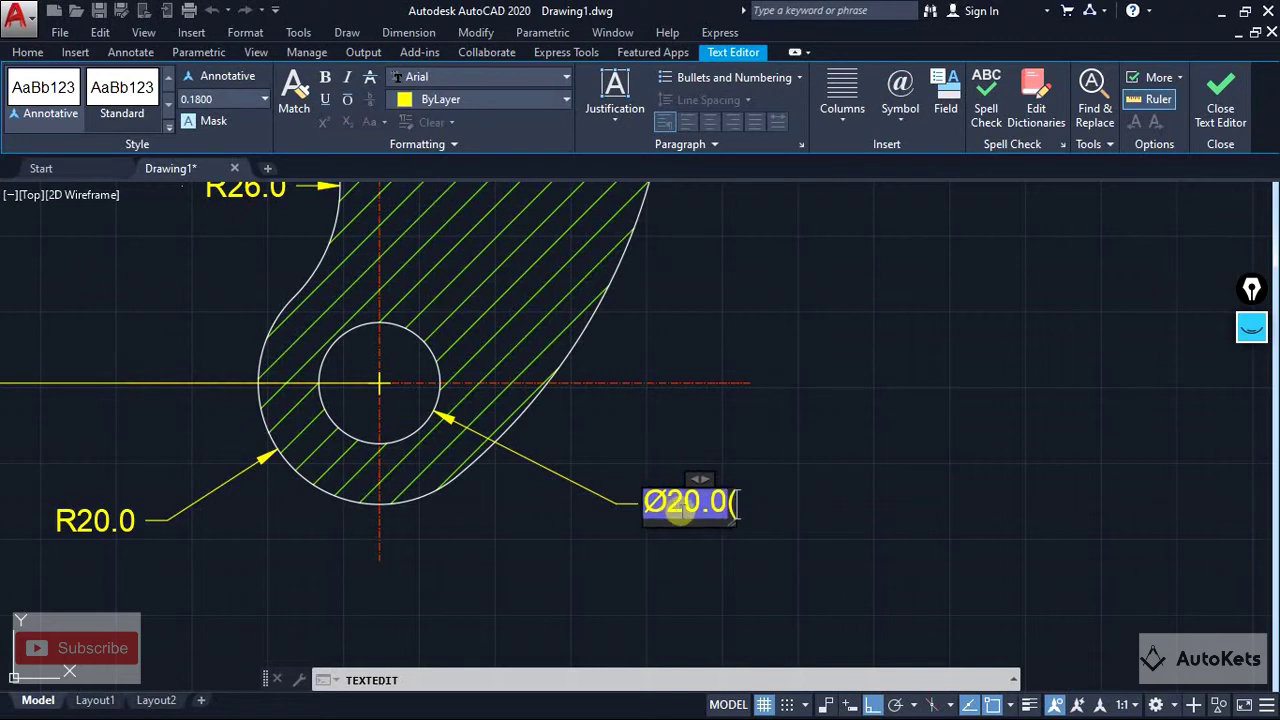
{"action": "type", "text": "2)"}
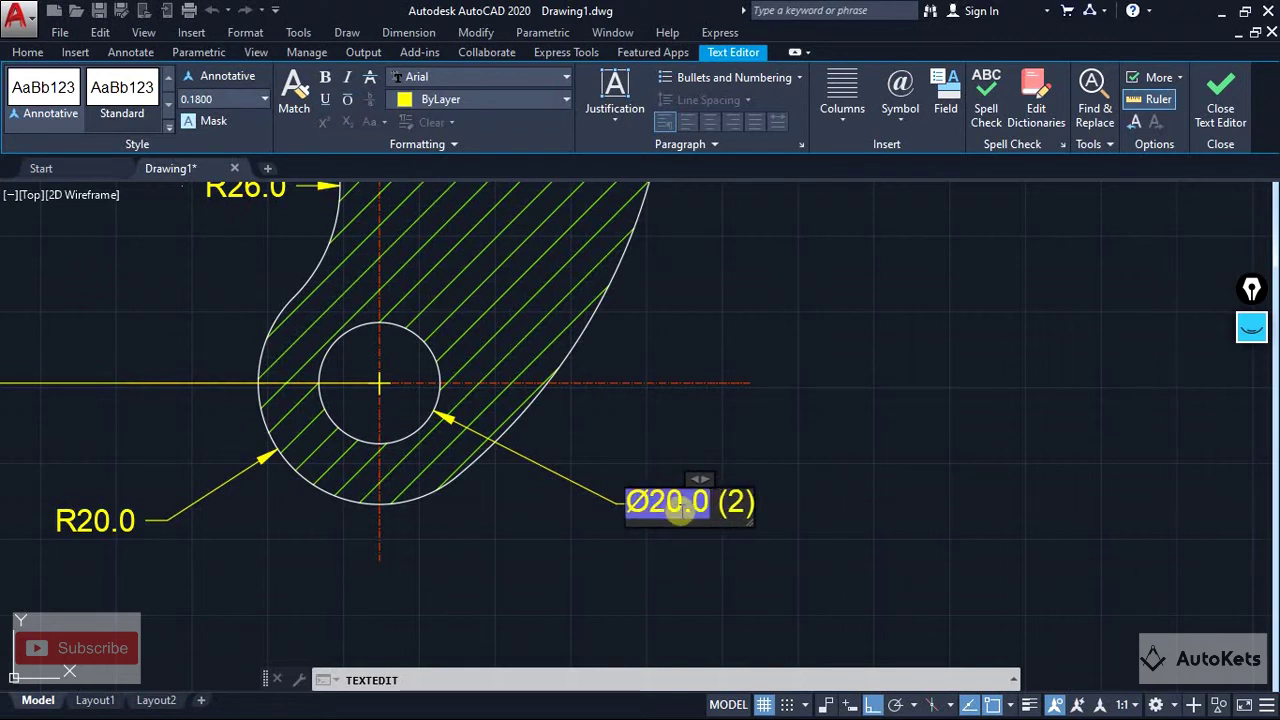
{"action": "left_click", "coordinate": [926, 323]}
Turn off the current Dimensions layer and the Centerline layer
{"action": "scroll", "coordinate": [911, 341], "scroll_direction": "down", "scroll_amount": 3}
{"action": "mouse_move", "coordinate": [911, 341]}
{"action": "middle_mouse_down"}
{"action": "mouse_move", "coordinate": [820, 543]}
{"action": "mouse_move", "coordinate": [849, 580]}
{"action": "middle_mouse_up"}
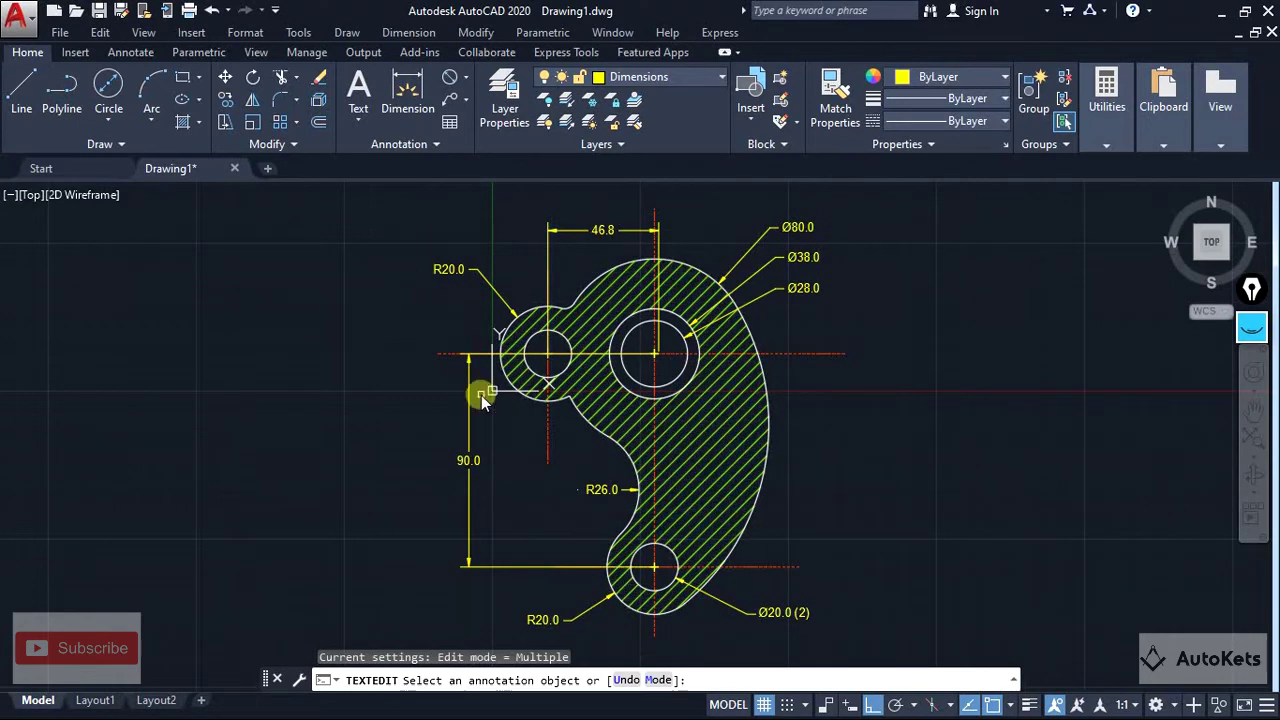
{"action": "left_click", "coordinate": [700, 79]}
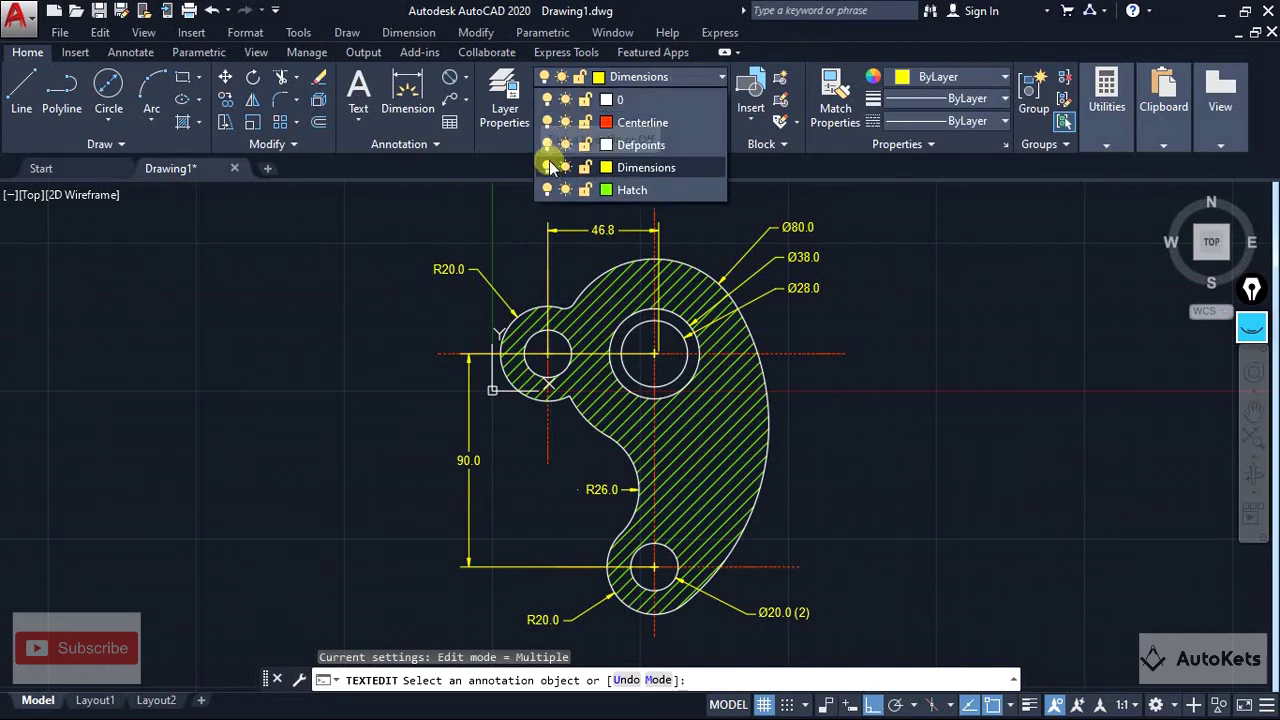
{"action": "left_click", "coordinate": [548, 167]}
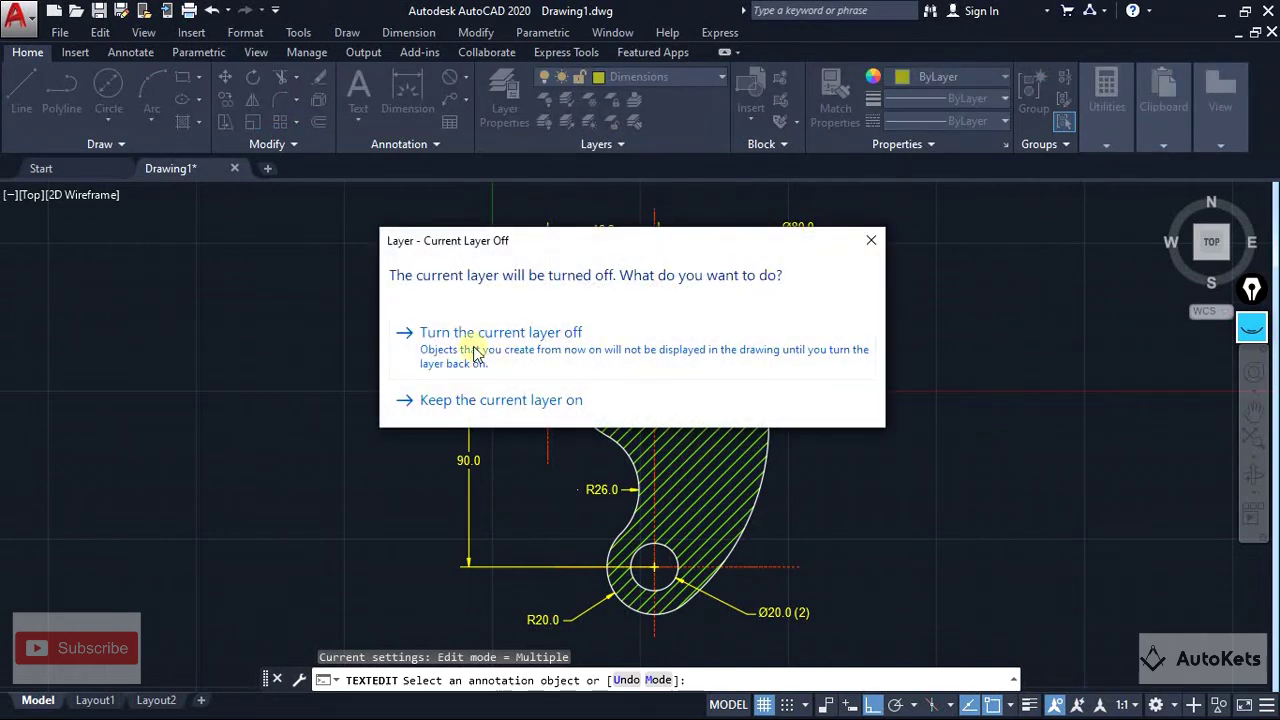
{"action": "left_click", "coordinate": [490, 333]}
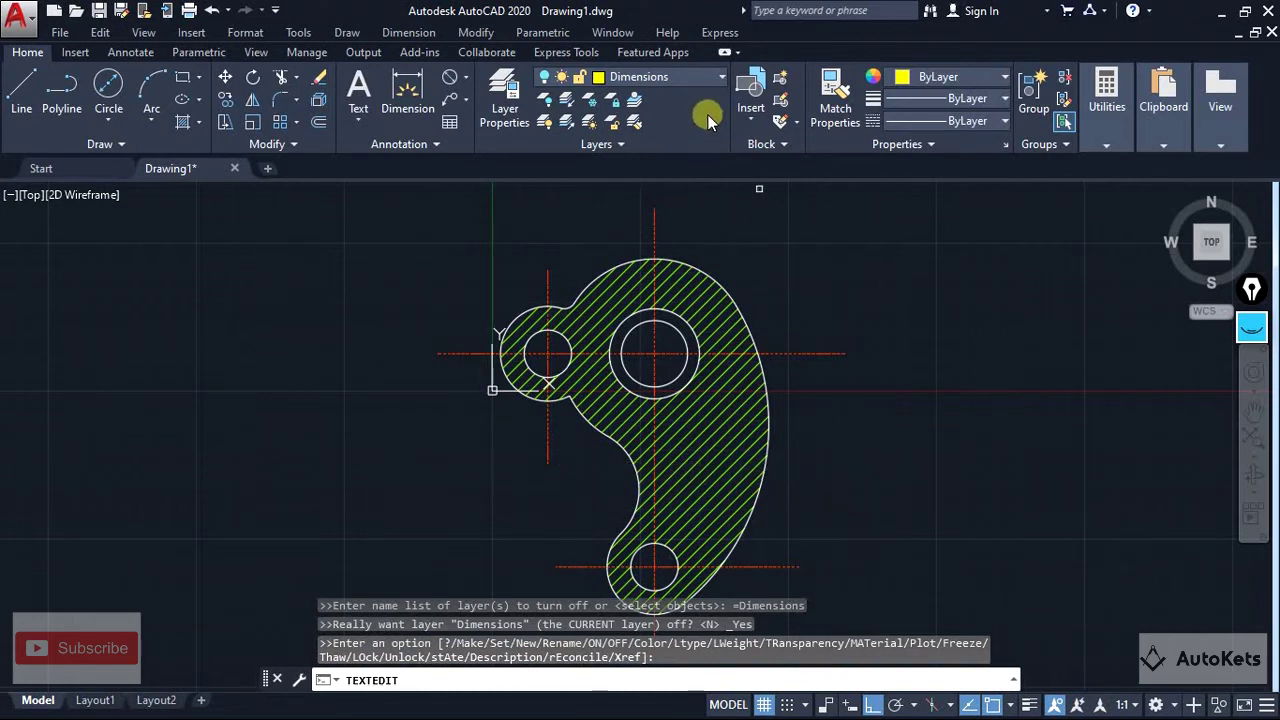
{"action": "left_click", "coordinate": [705, 80]}
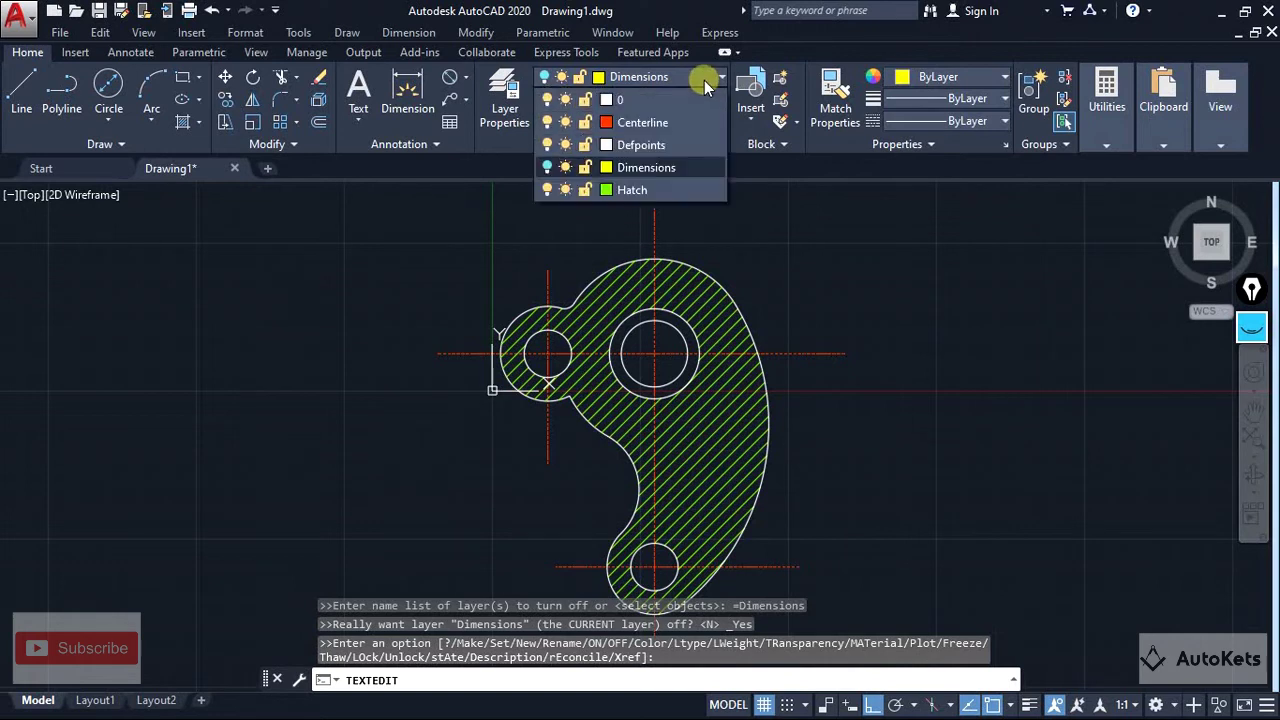
{"action": "left_click", "coordinate": [546, 122]}
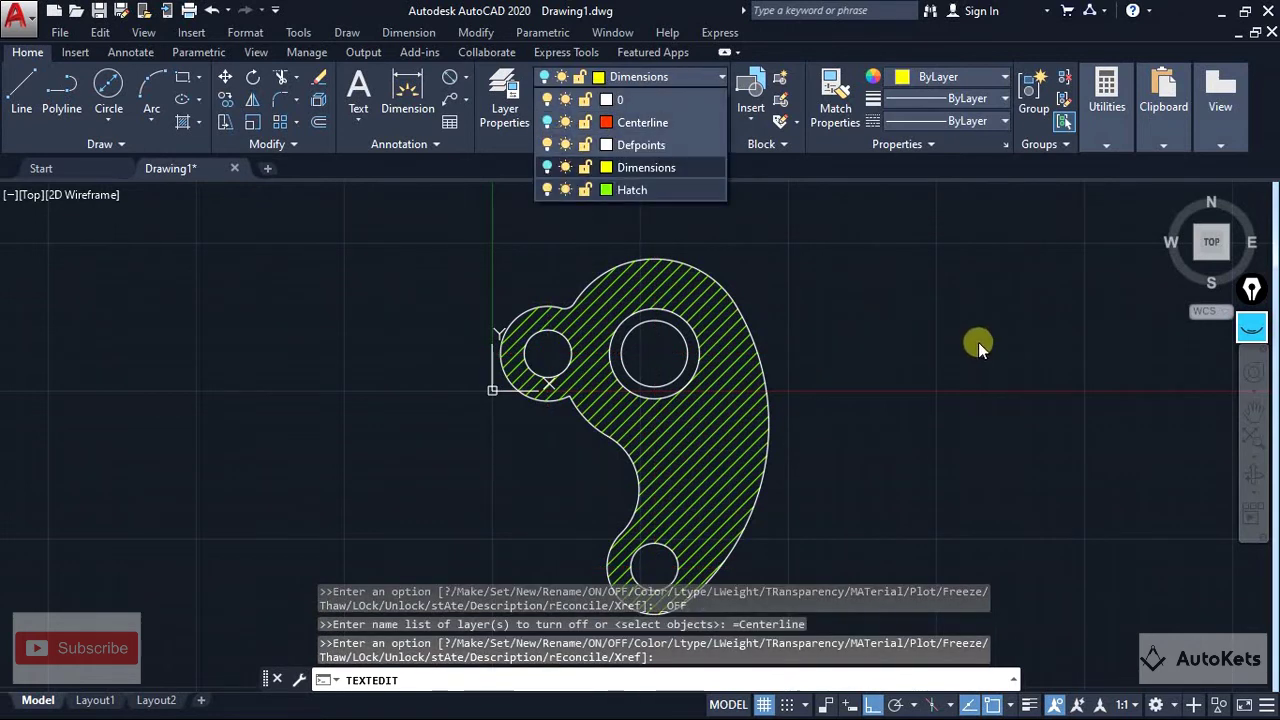
{"action": "left_click", "coordinate": [951, 346]}
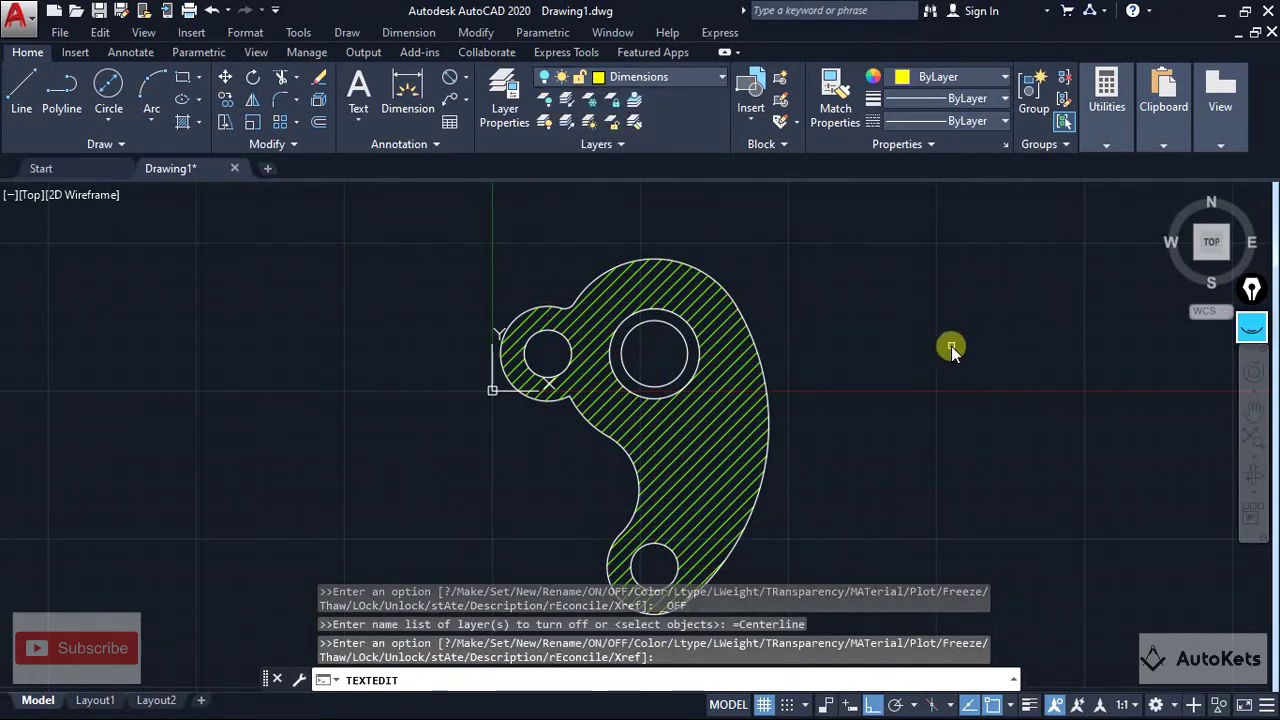
Turn the Dimensions and Centerline layers back on
{"action": "left_click", "coordinate": [680, 80]}
{"action": "left_click", "coordinate": [546, 168]}
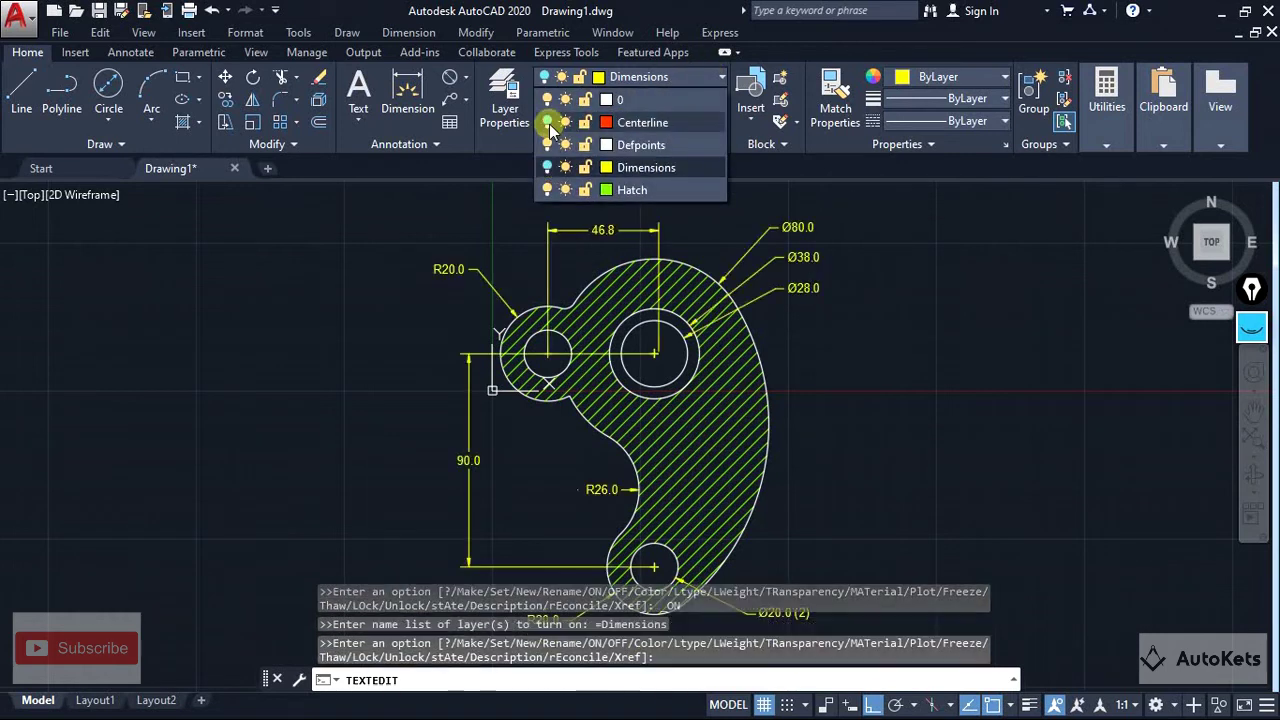
{"action": "left_click", "coordinate": [550, 121]}
{"action": "left_click", "coordinate": [778, 198]}
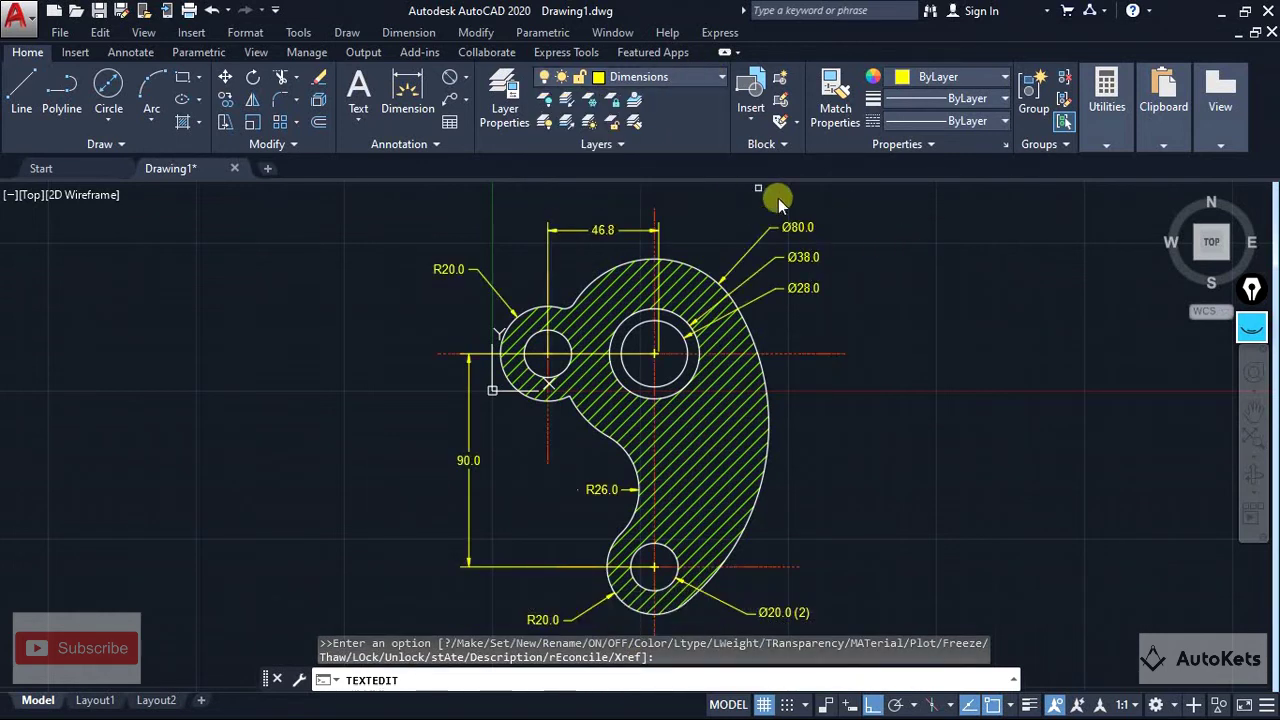
Start Layer Walk and examine the objects on each layer one at a time, from layer 0 to Hatch
{"action": "left_click", "coordinate": [612, 144]}
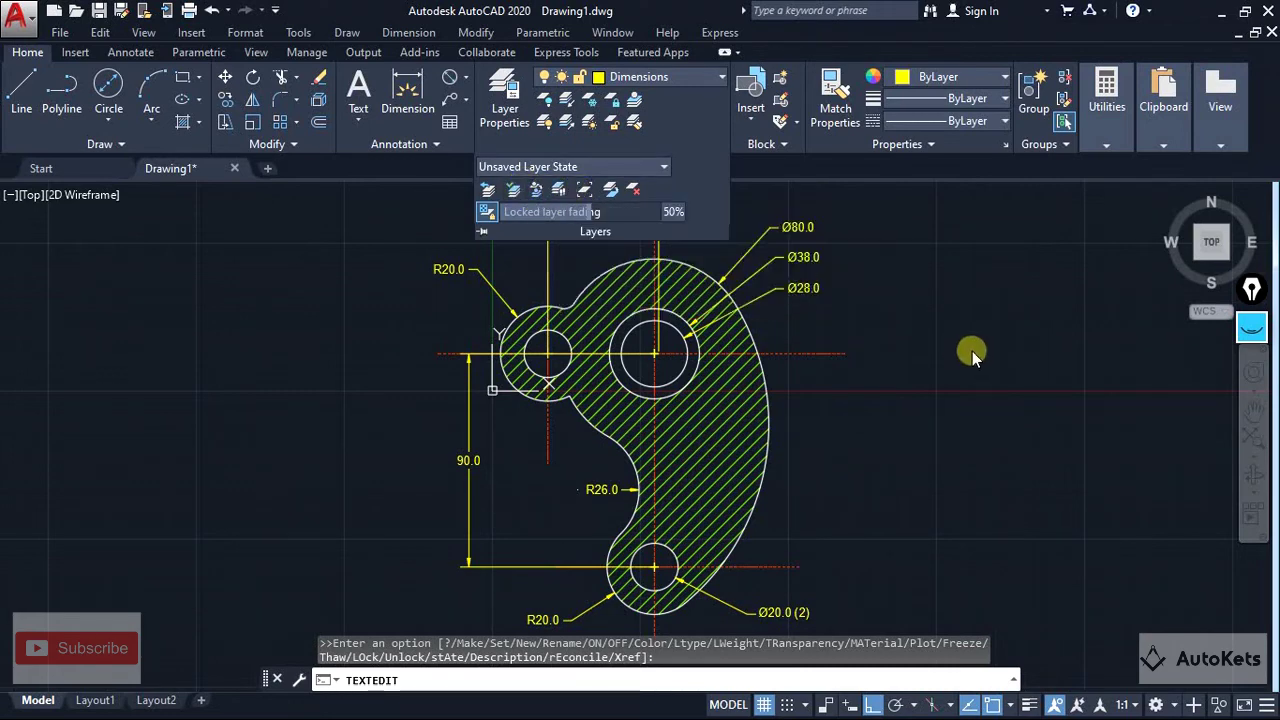
{"action": "left_click_drag", "start_coordinate": [655, 248], "coordinate": [962, 292]}
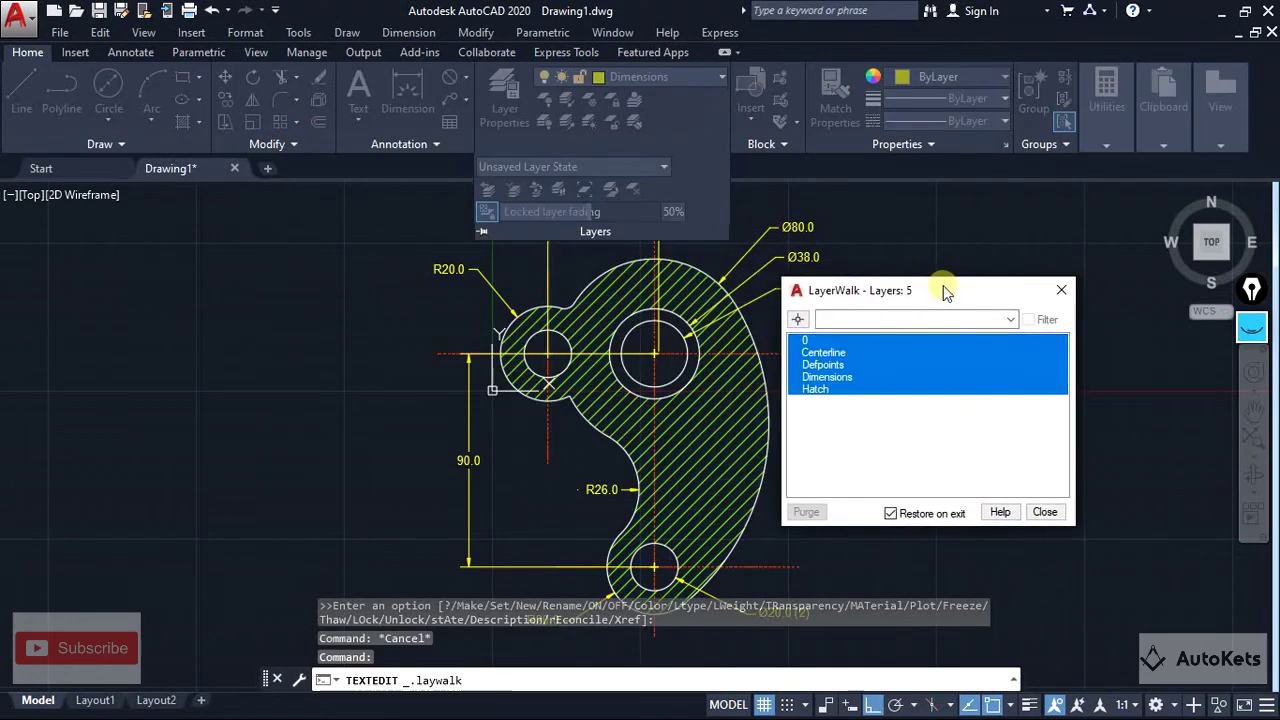
{"action": "left_click", "coordinate": [935, 378]}
{"action": "key", "text": "Down"}
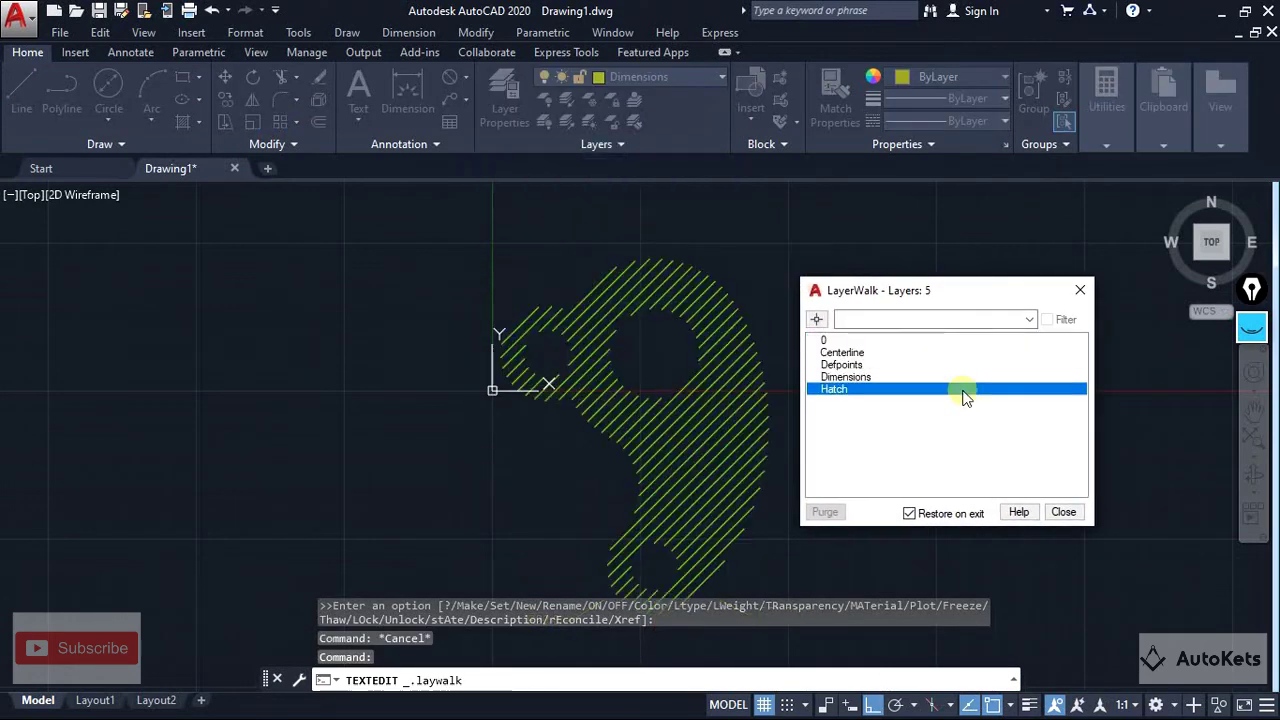
{"action": "key", "text": "Up"}
{"action": "key", "text": "Up"}
{"action": "key", "text": "Up"}
{"action": "key", "text": "Up"}
{"action": "key", "text": "Down"}
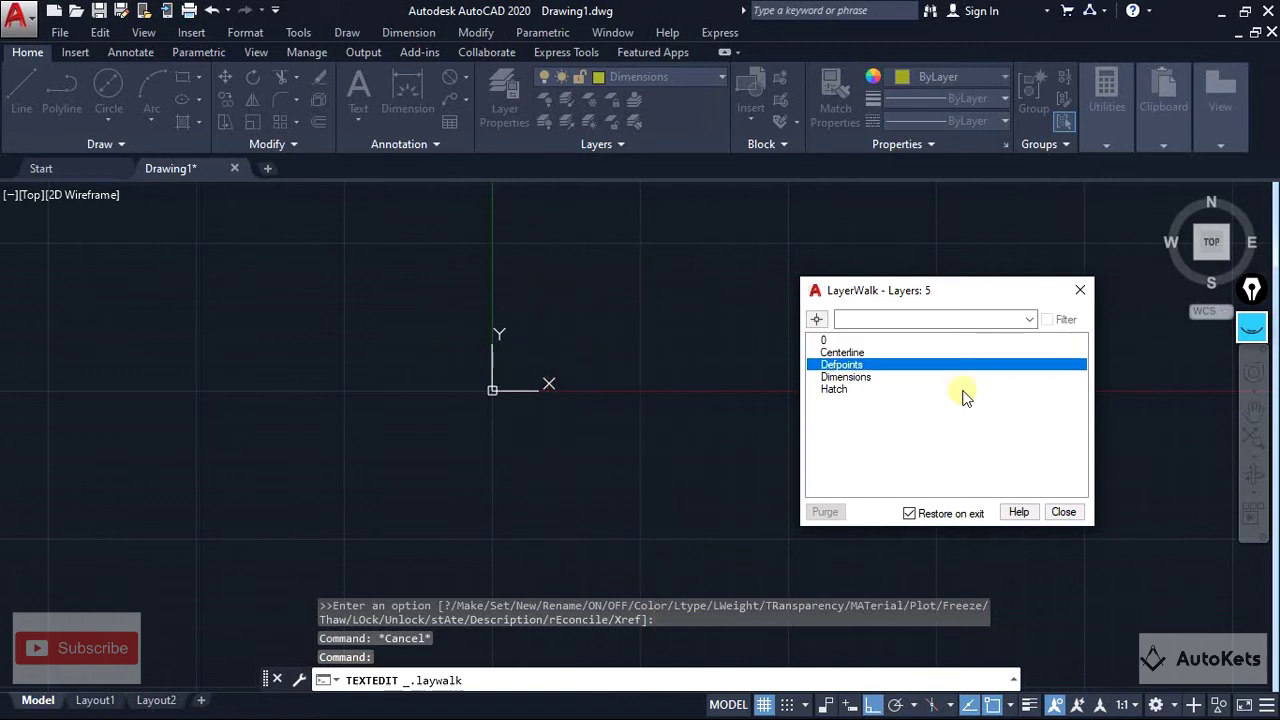
{"action": "left_click_drag", "start_coordinate": [966, 296], "coordinate": [1044, 284]}
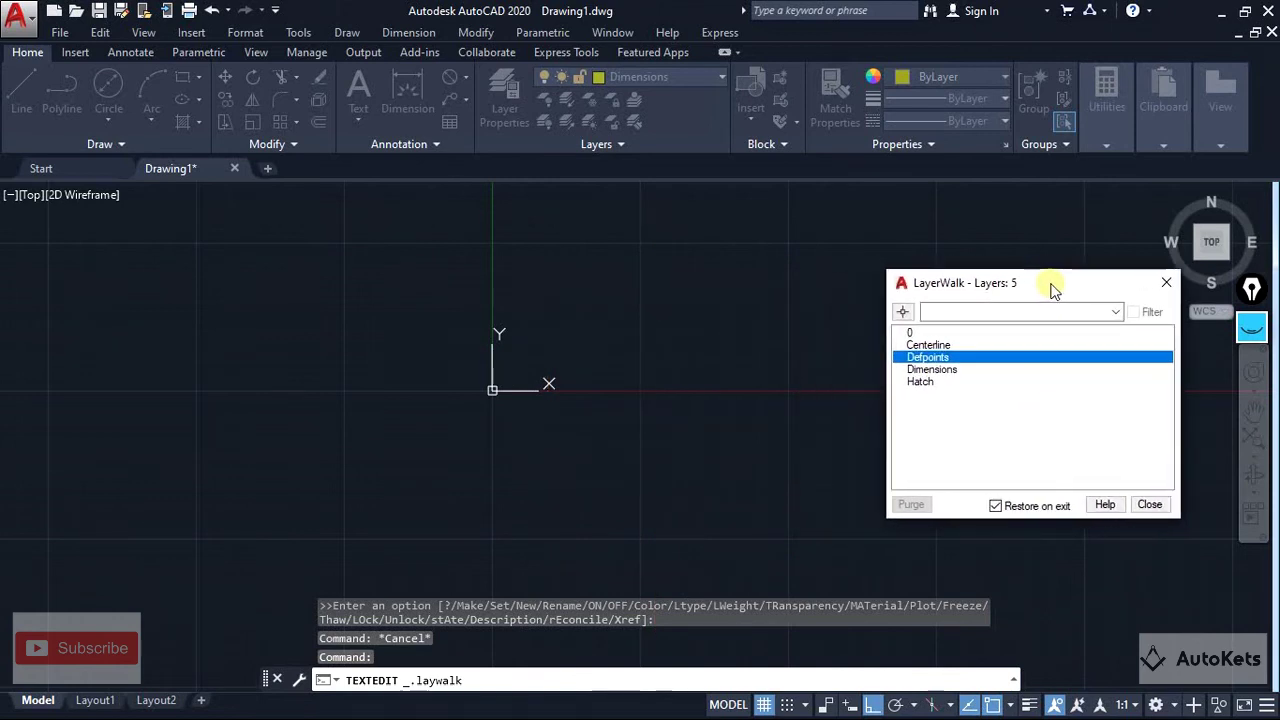
{"action": "key", "text": "Up"}
{"action": "key", "text": "Up"}
{"action": "key", "text": "Down"}
{"action": "key", "text": "Down"}
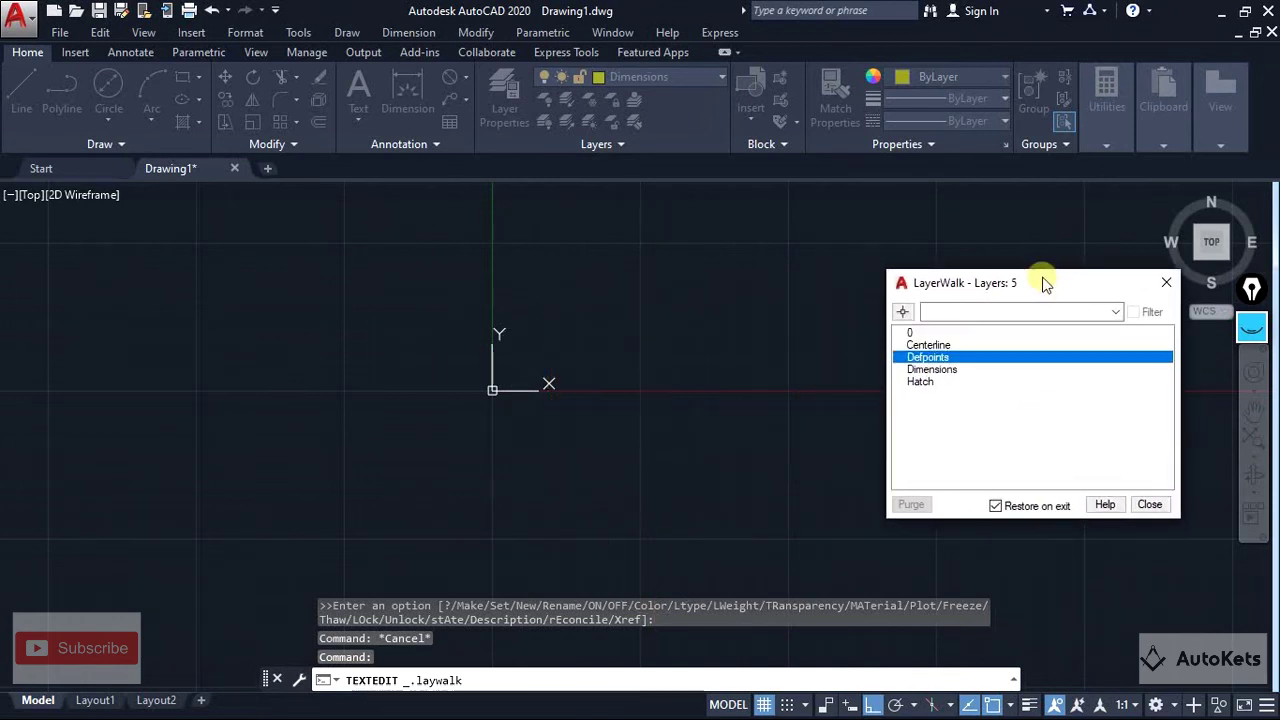
{"action": "key", "text": "Down"}
{"action": "key", "text": "Down"}
{"action": "key", "text": "Up"}
{"action": "key", "text": "Up"}
{"action": "key", "text": "Up"}
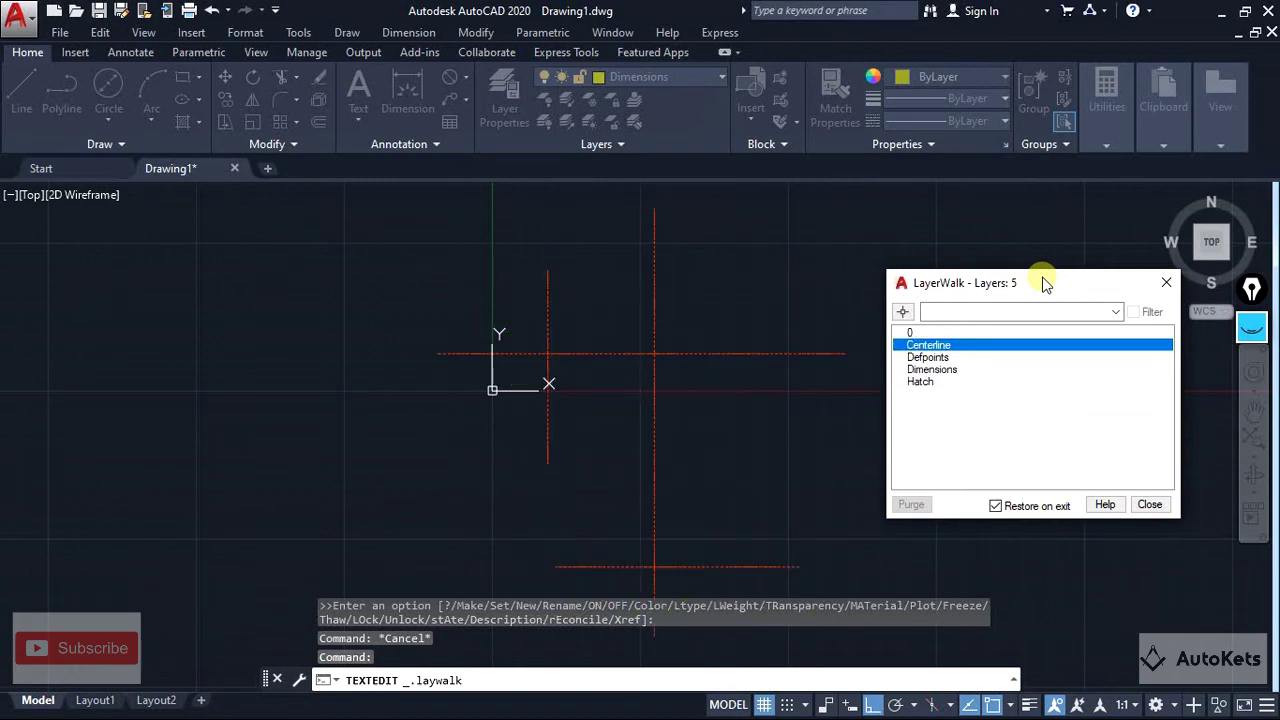
{"action": "key", "text": "Up"}
{"action": "key", "text": "Down"}
{"action": "key", "text": "Down"}
{"action": "key", "text": "Down"}
{"action": "key", "text": "Down"}
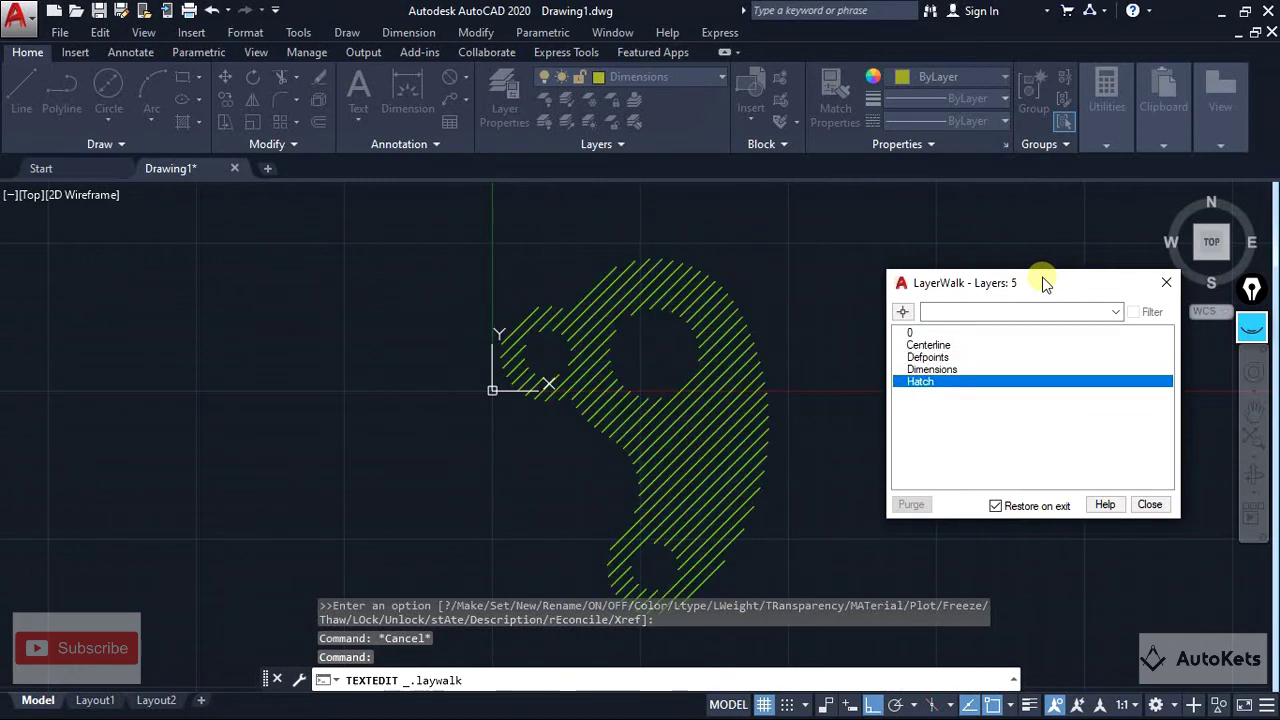
{"action": "key", "text": "Up"}
{"action": "key", "text": "Up"}
{"action": "key", "text": "Up"}
{"action": "key", "text": "Up"}
{"action": "key", "text": "Down"}
{"action": "key", "text": "Down"}
{"action": "key", "text": "Down"}
{"action": "key", "text": "Down"}
Show all five layers together in Layer Walk and close it
{"action": "key", "text": "shift+Up"}
{"action": "key", "text": "shift+Up"}
{"action": "key", "text": "shift+Up"}
{"action": "key", "text": "shift+Up"}
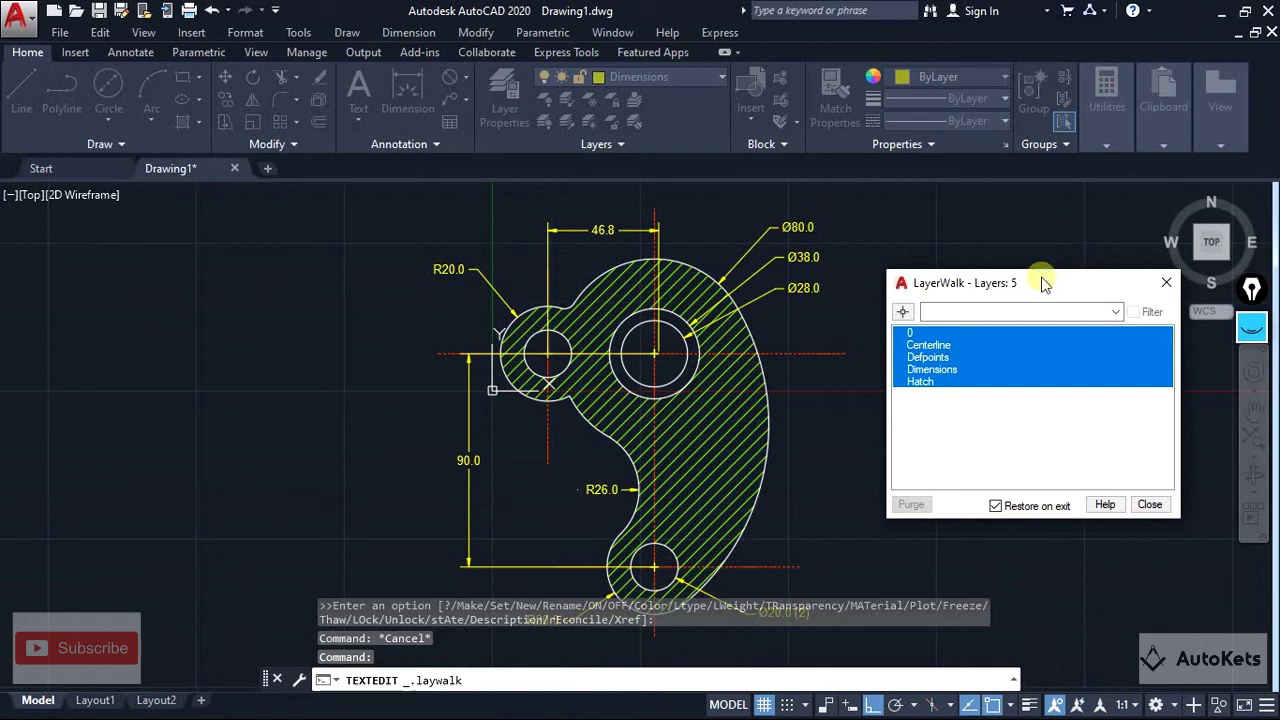
{"action": "left_click", "coordinate": [1150, 504]}
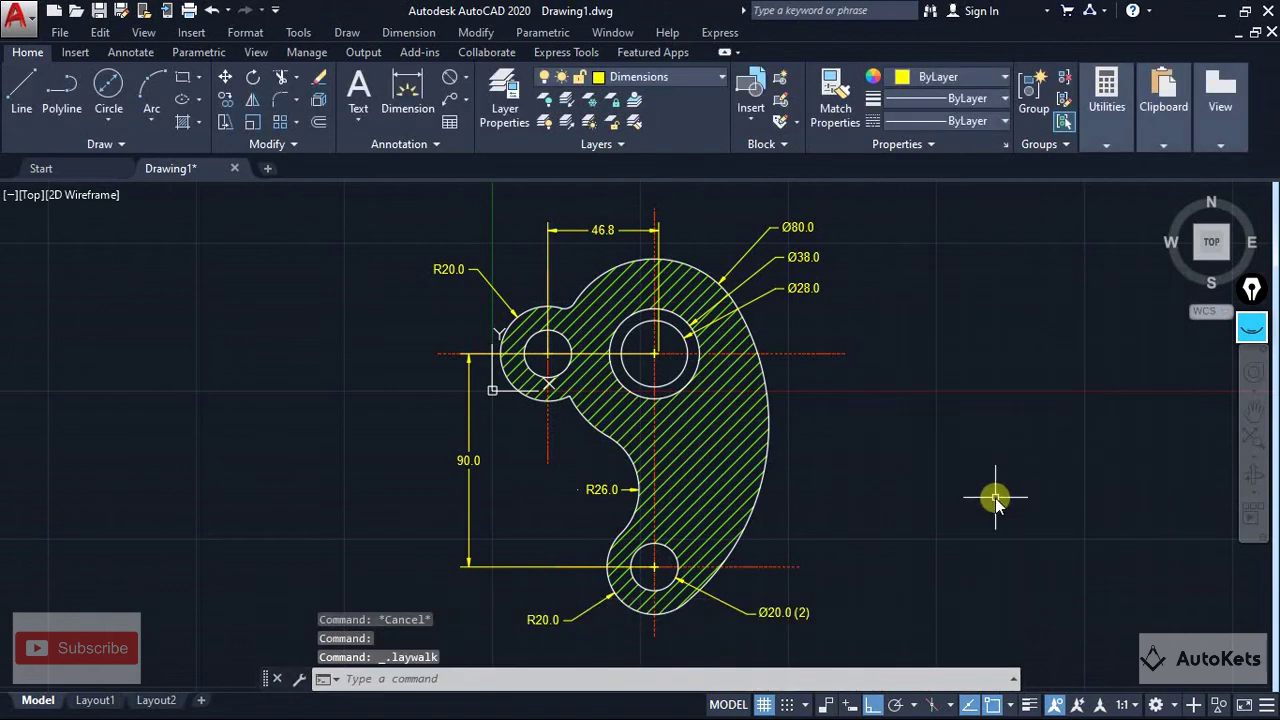